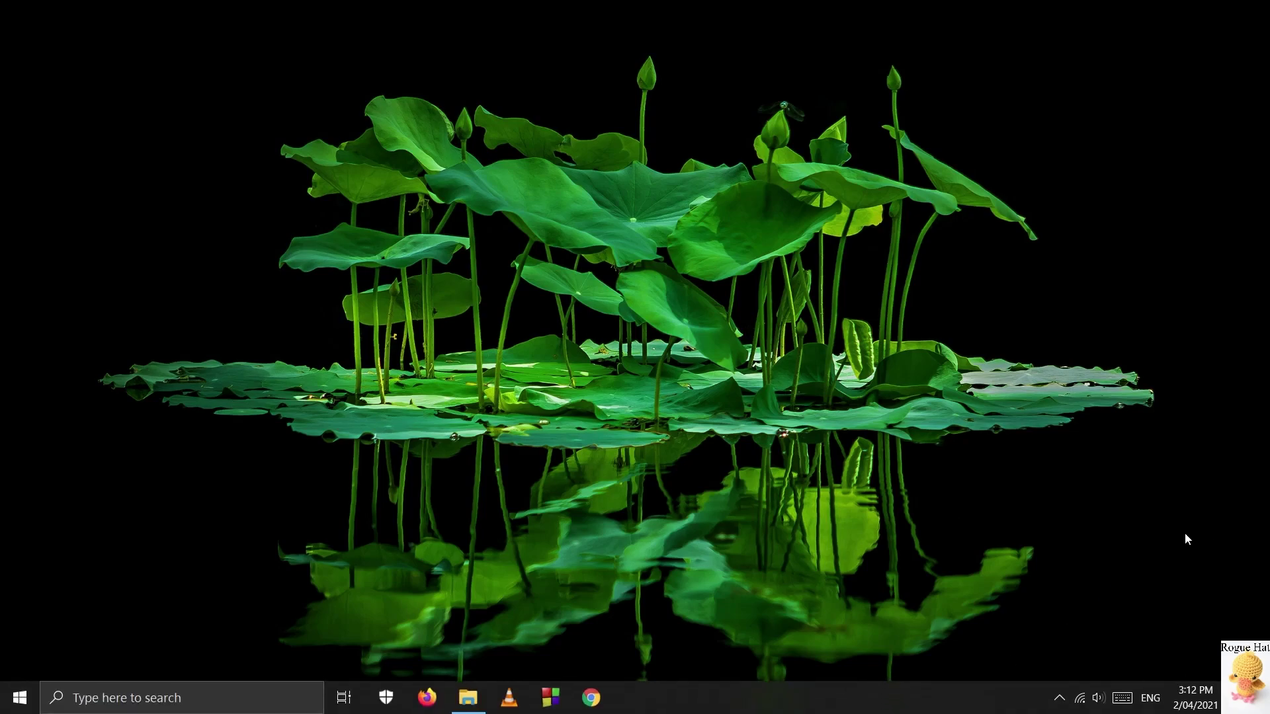
Switch to Google Chrome, search for "ryujinx download" and open the download page on ryujinx.org
click(595, 702)
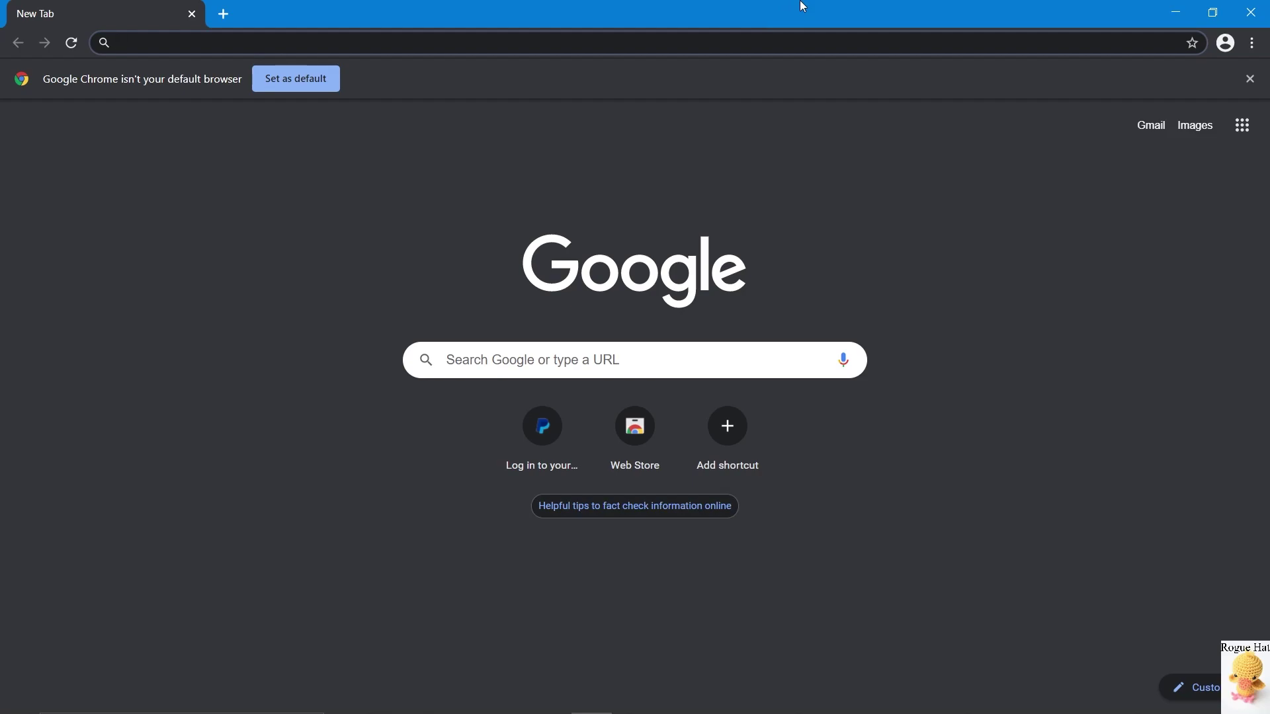
text(ryu)
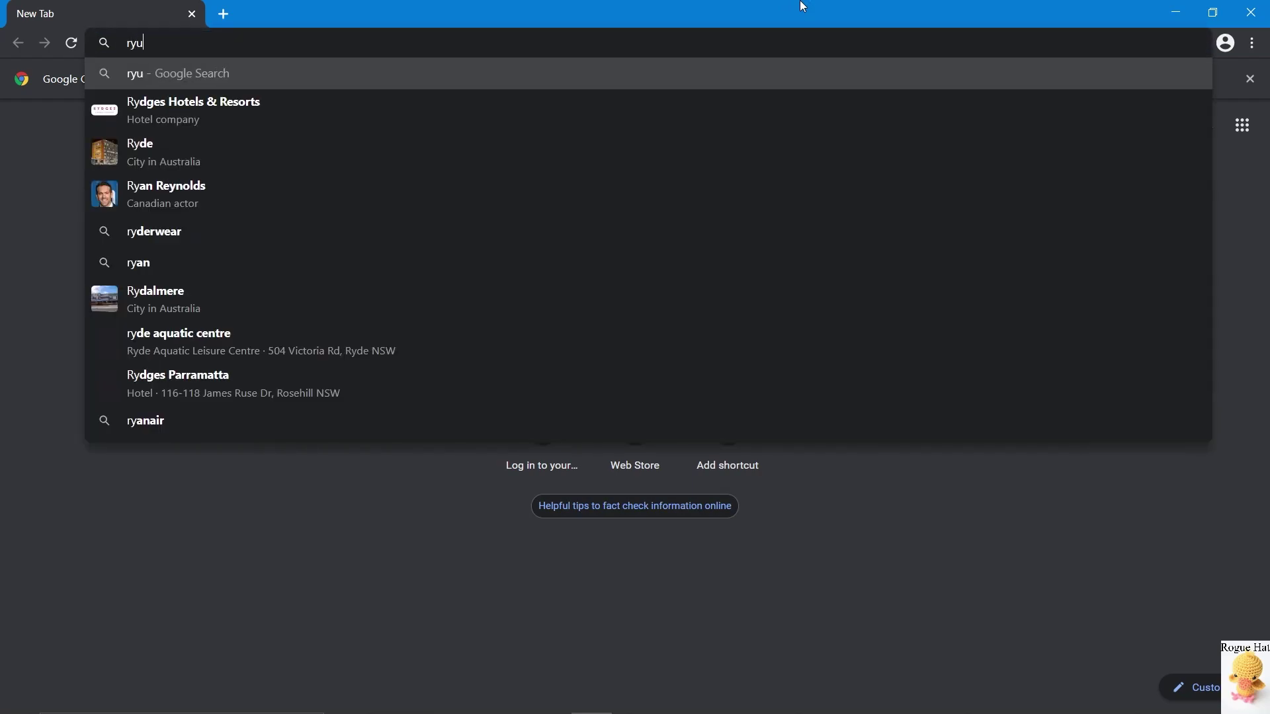
text(jinx download)
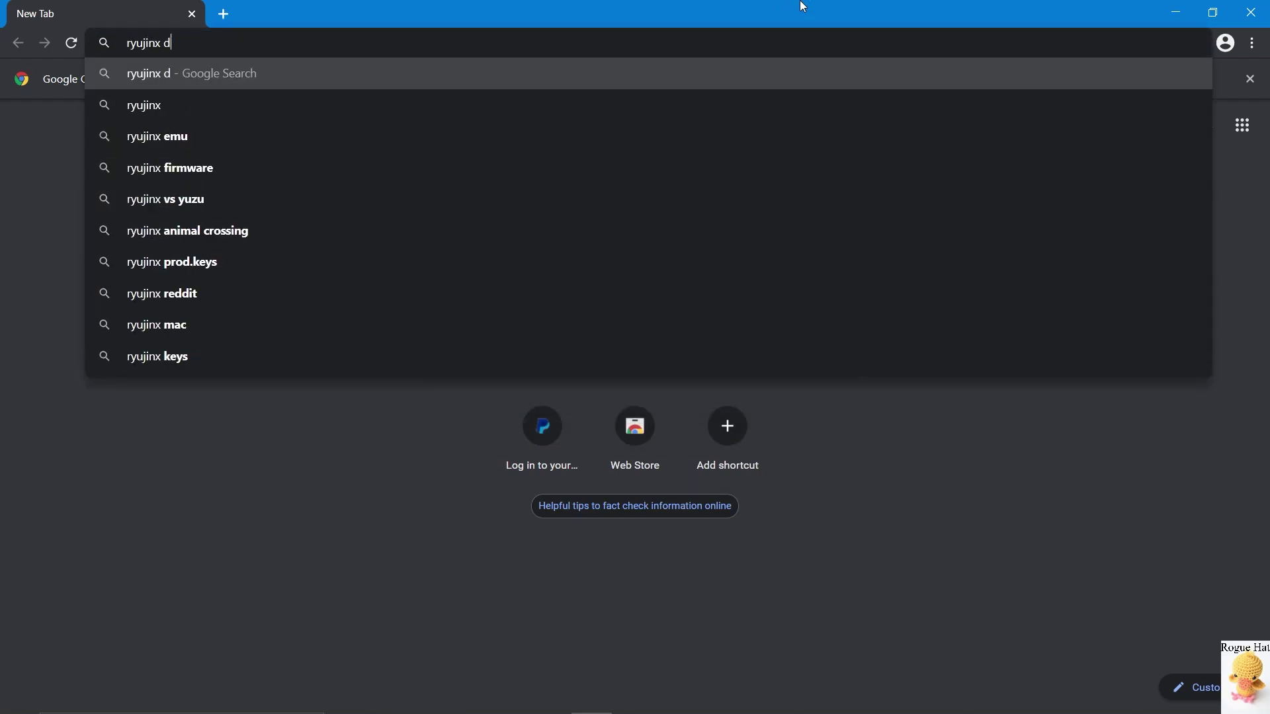
key(Return)
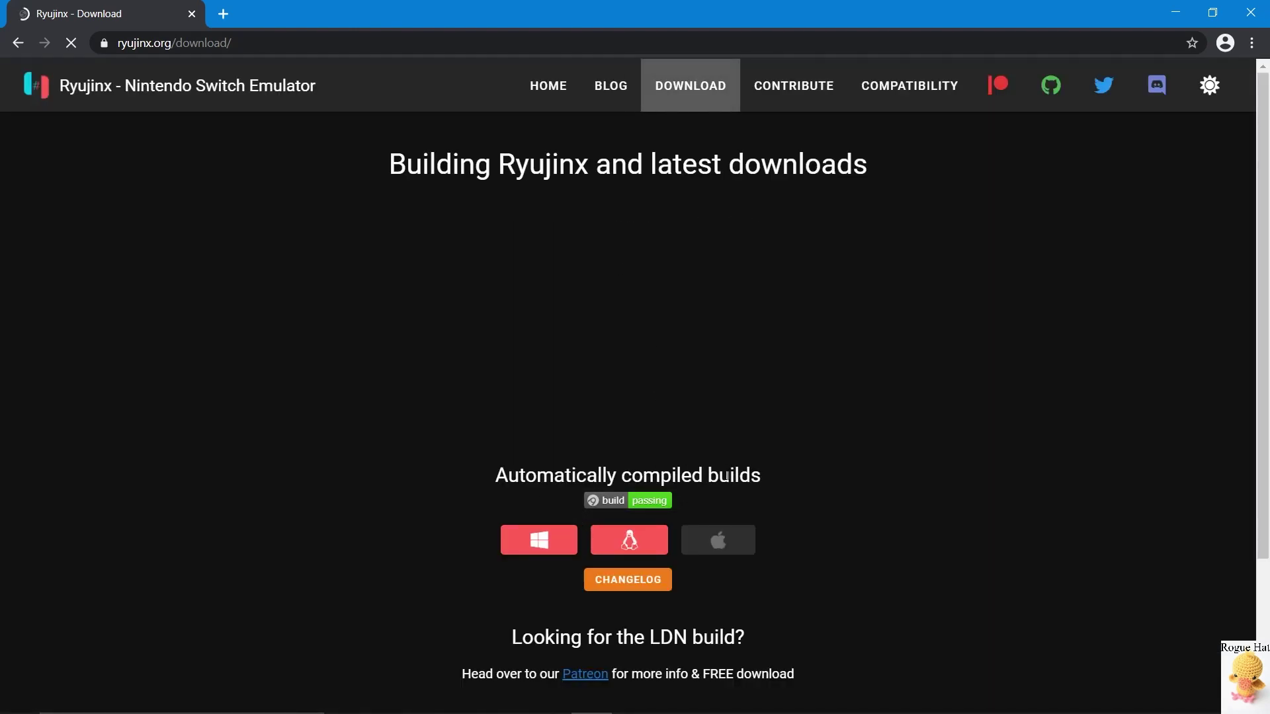
Start downloading the automatically compiled Windows build of Ryujinx, and cancel that download
scroll(782, 471, down, 3)
scroll(731, 443, up, 3)
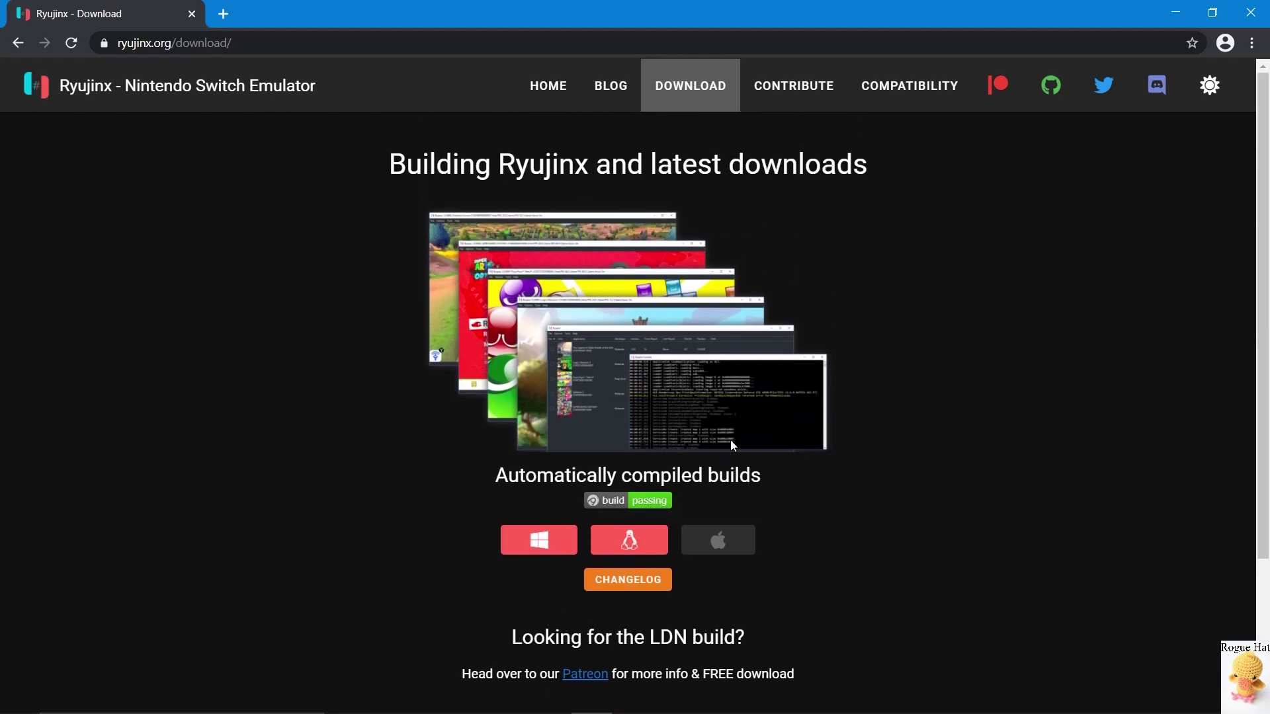
scroll(675, 270, down, 1)
scroll(675, 269, down, 2)
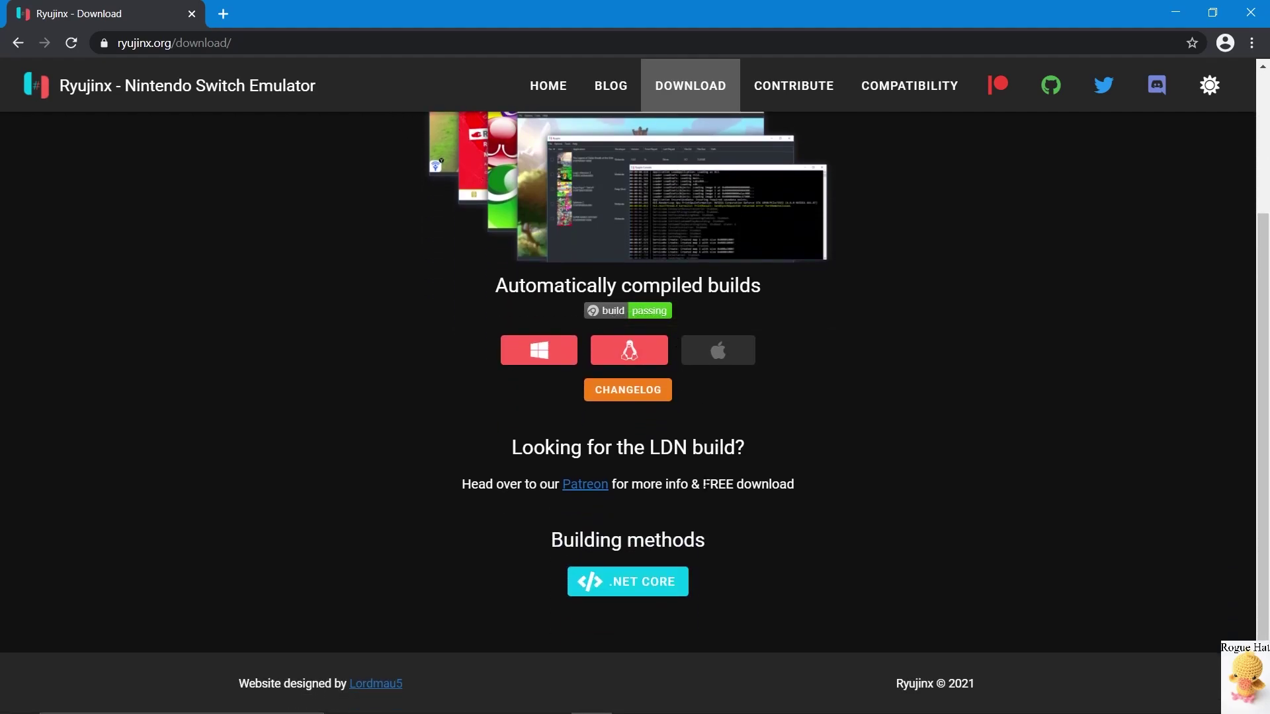
scroll(661, 463, up, 1)
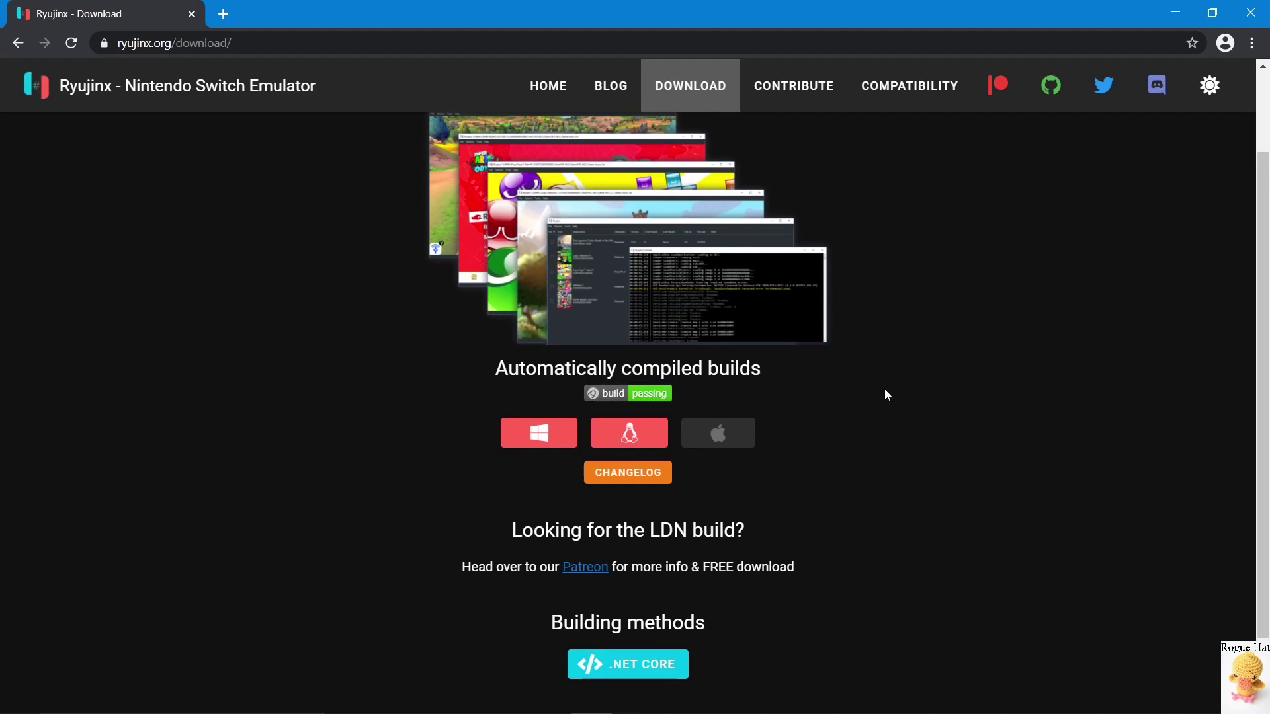
click(565, 447)
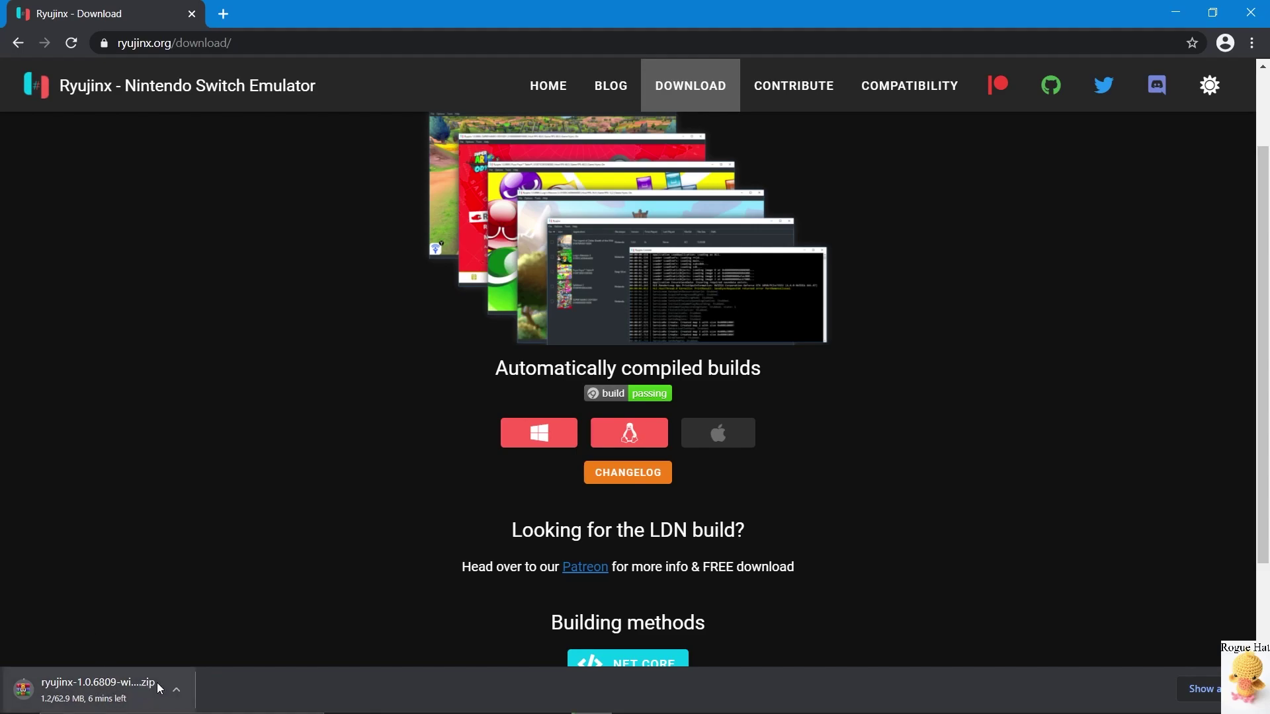
right_click(109, 683)
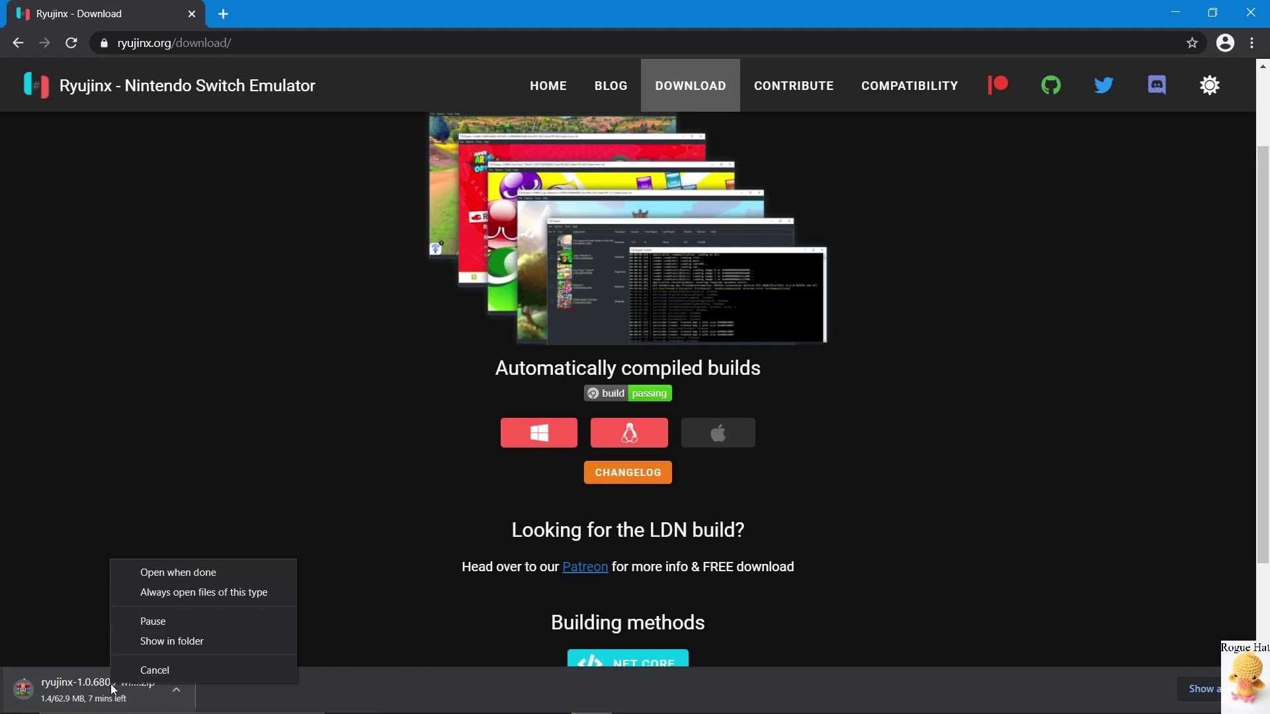
click(161, 672)
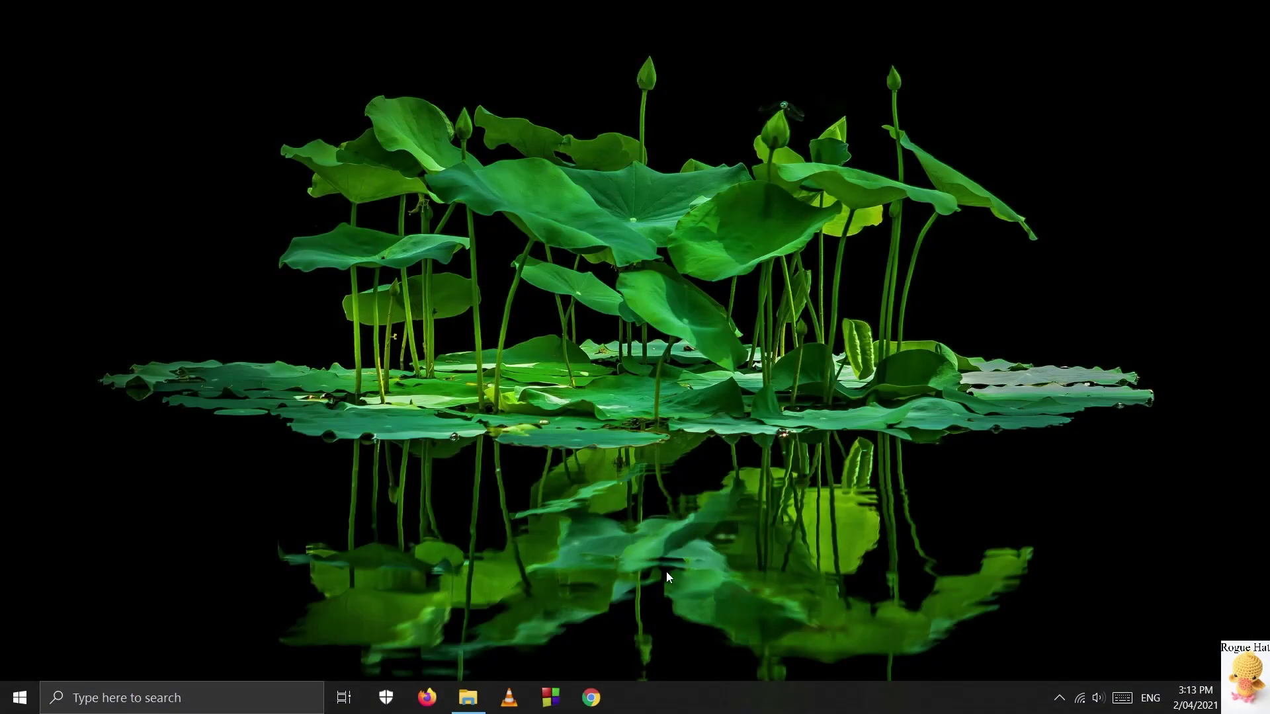
Switch to File Explorer and examine the extracted Ryujinx files in the publish folder
click(468, 699)
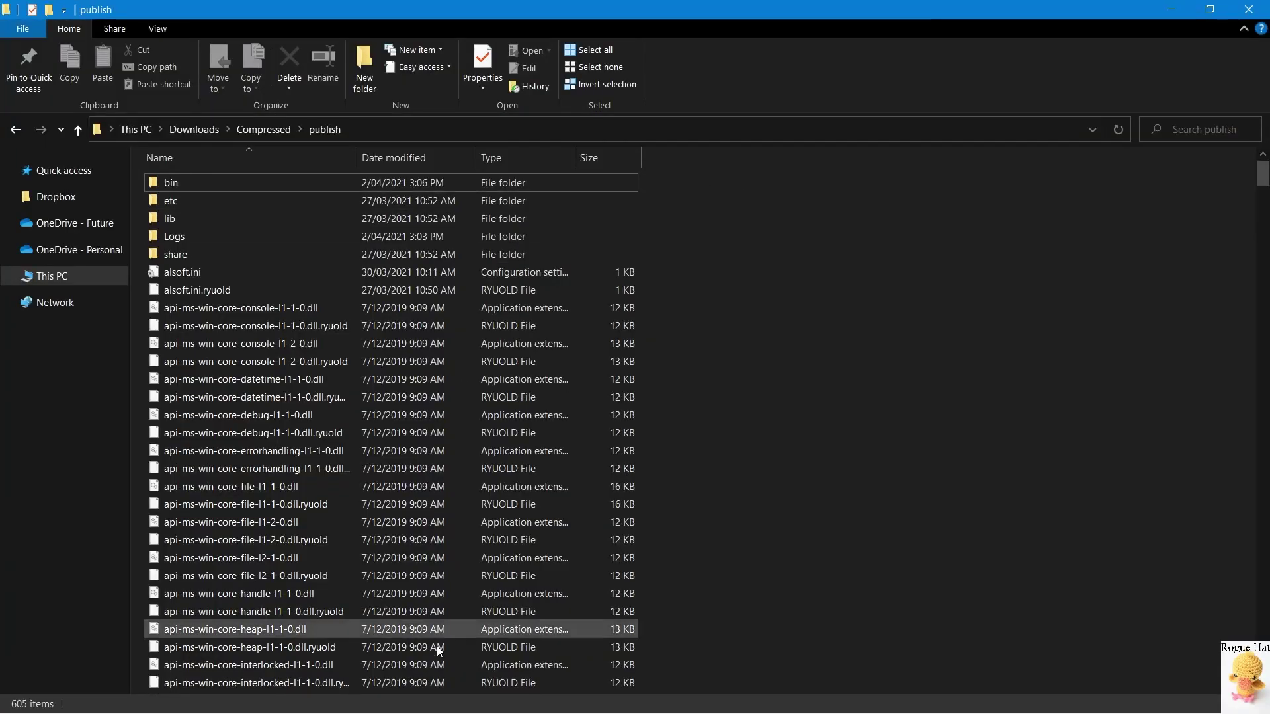
scroll(434, 330, down, 3)
scroll(422, 397, down, 19)
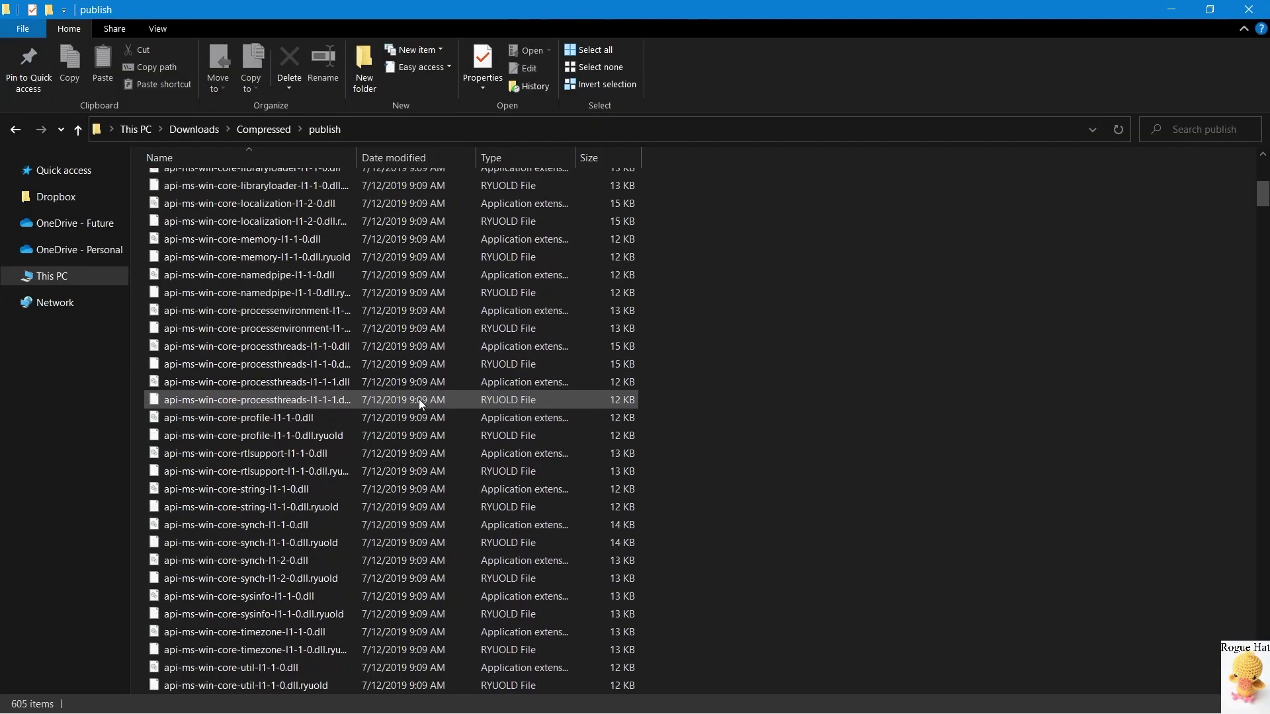
scroll(418, 405, down, 8)
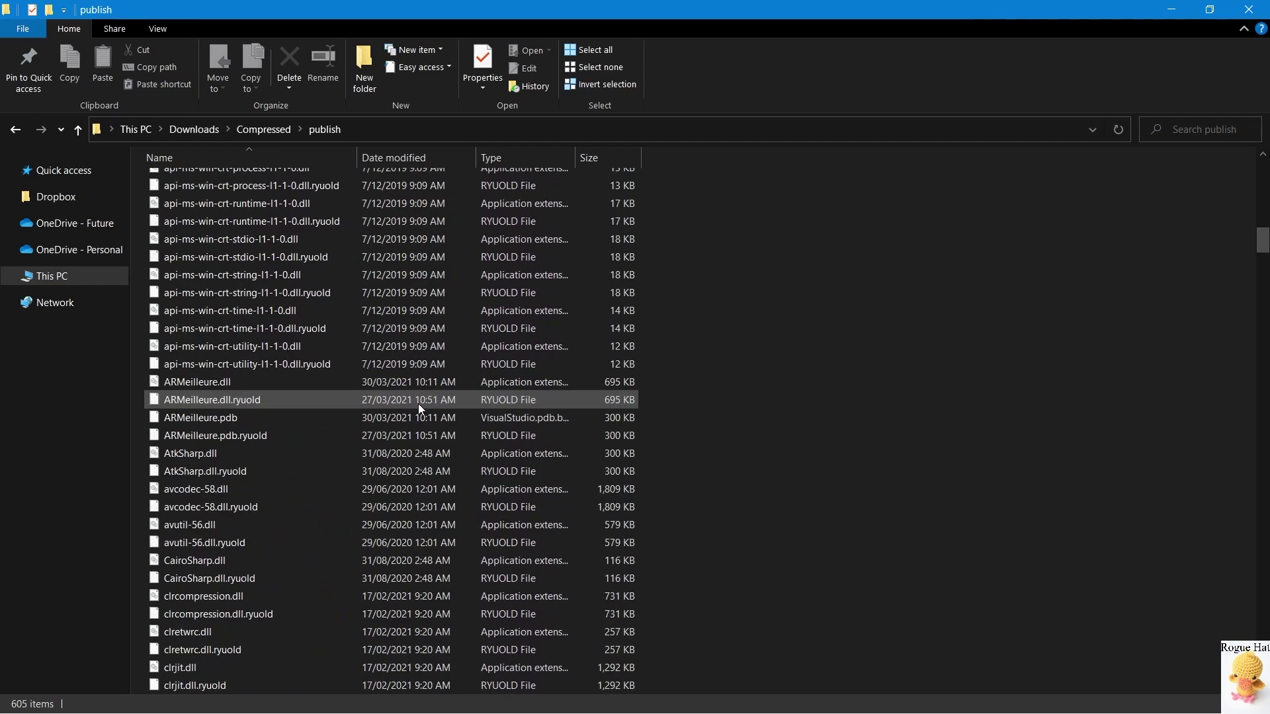
scroll(418, 294, down, 20)
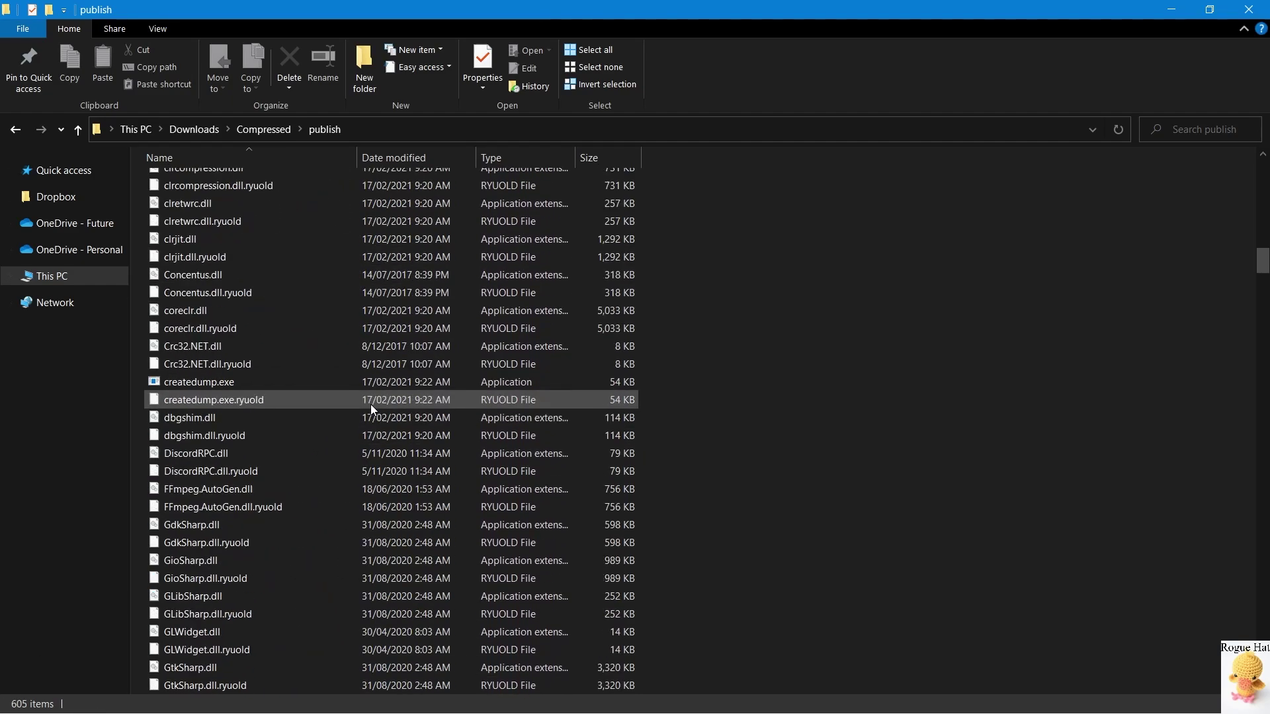
scroll(380, 569, down, 20)
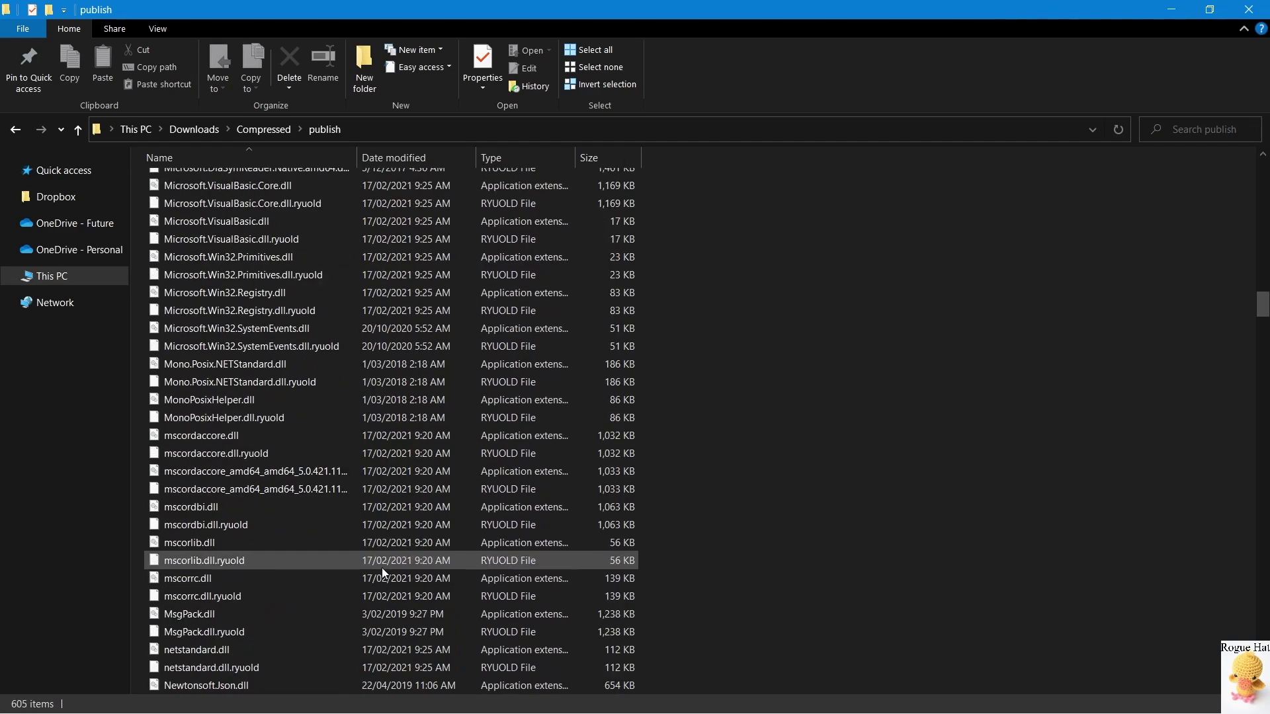
scroll(383, 559, down, 10)
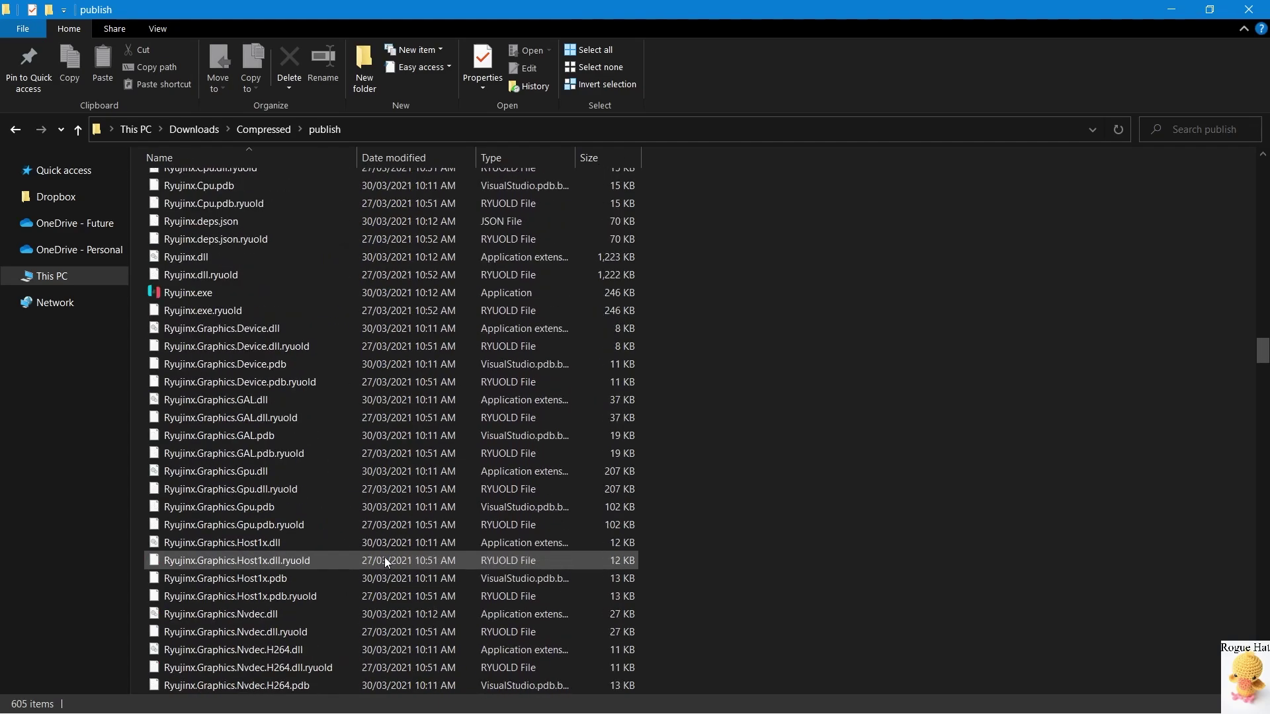
mouse_move(740, 185)
mouse_down()
mouse_move(569, 325)
mouse_move(573, 597)
mouse_move(734, 198)
mouse_up()
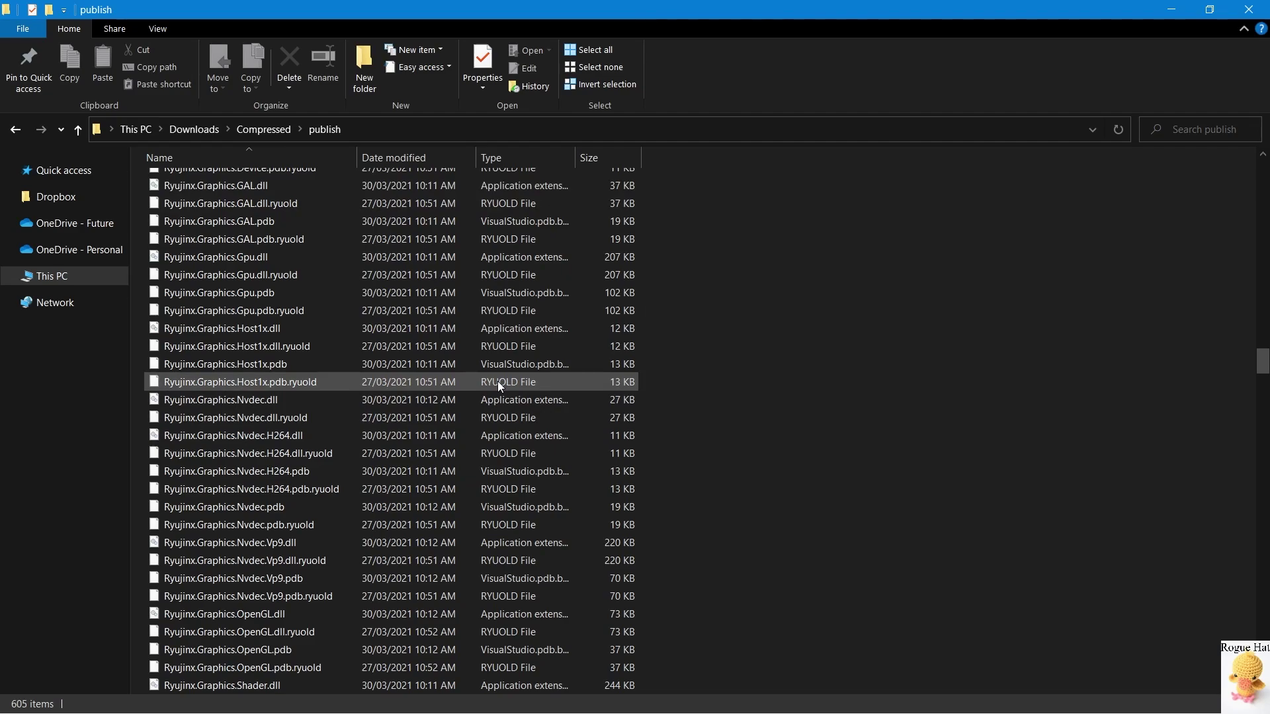
scroll(497, 382, down, 10)
scroll(498, 388, down, 6)
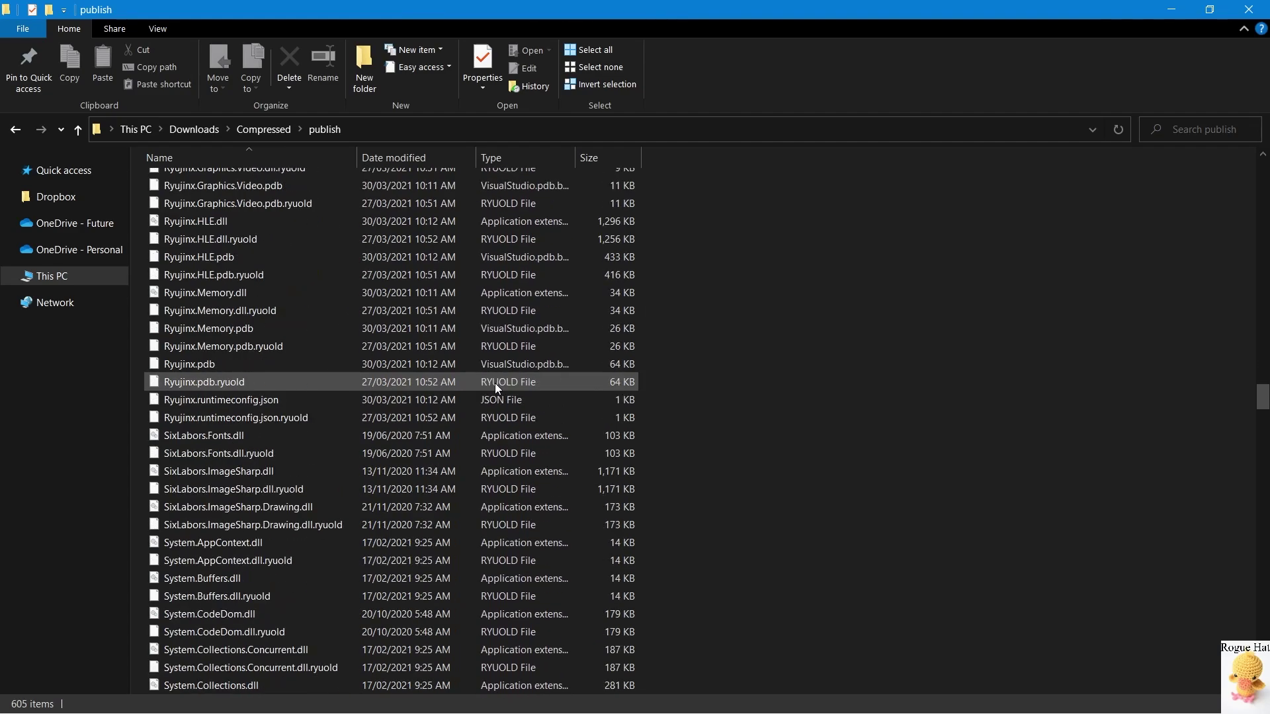
drag(700, 197, 688, 300)
drag(671, 185, 787, 401)
Launch Ryujinx.exe from the publish folder
scroll(786, 395, up, 10)
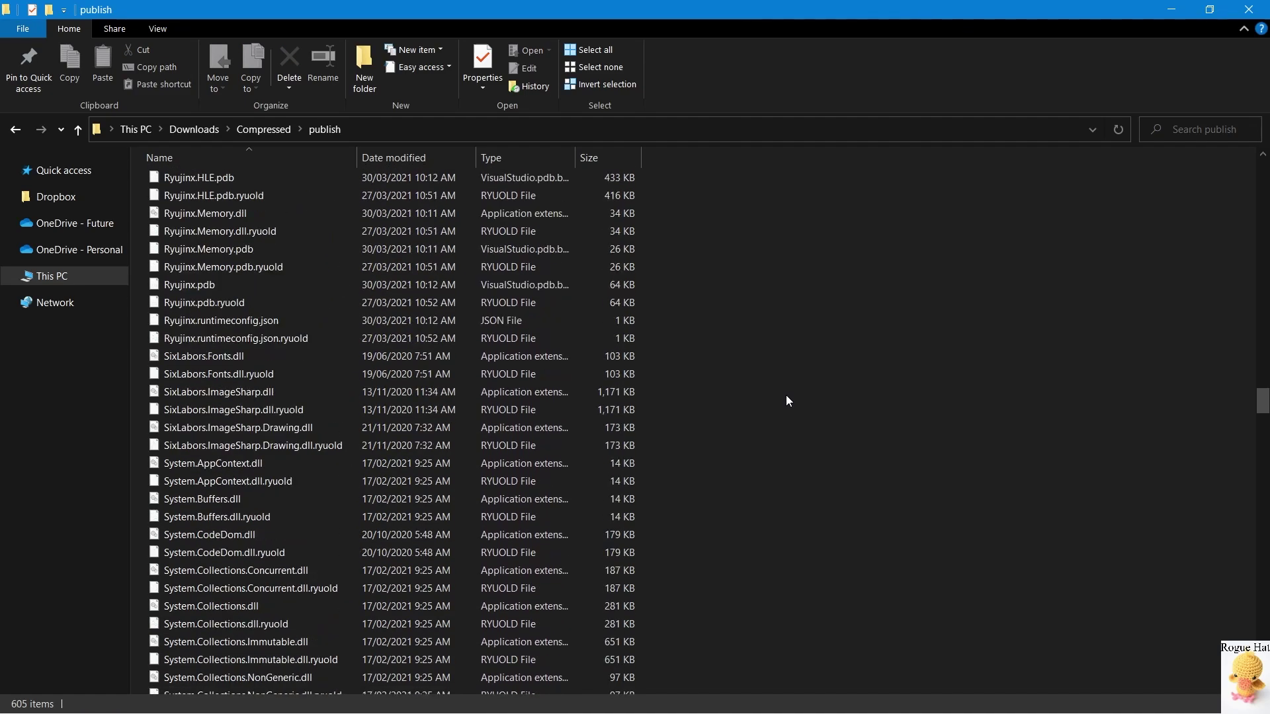
scroll(786, 395, up, 5)
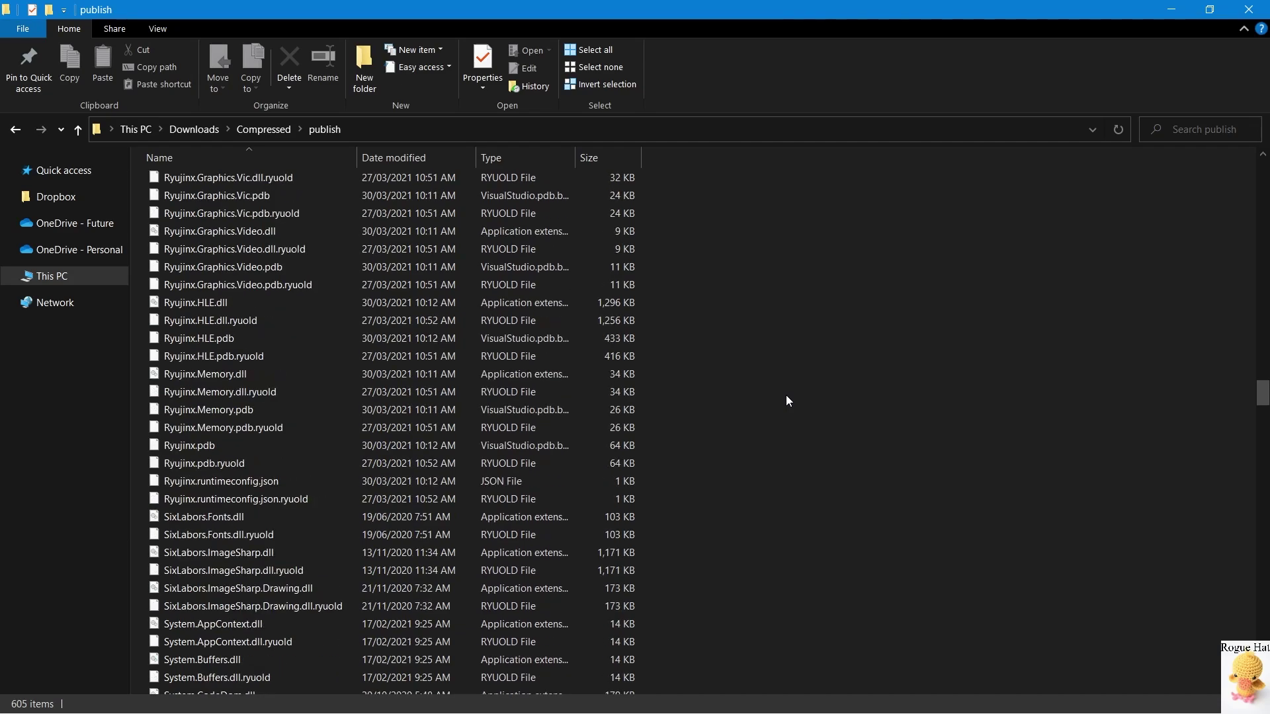
scroll(787, 395, up, 9)
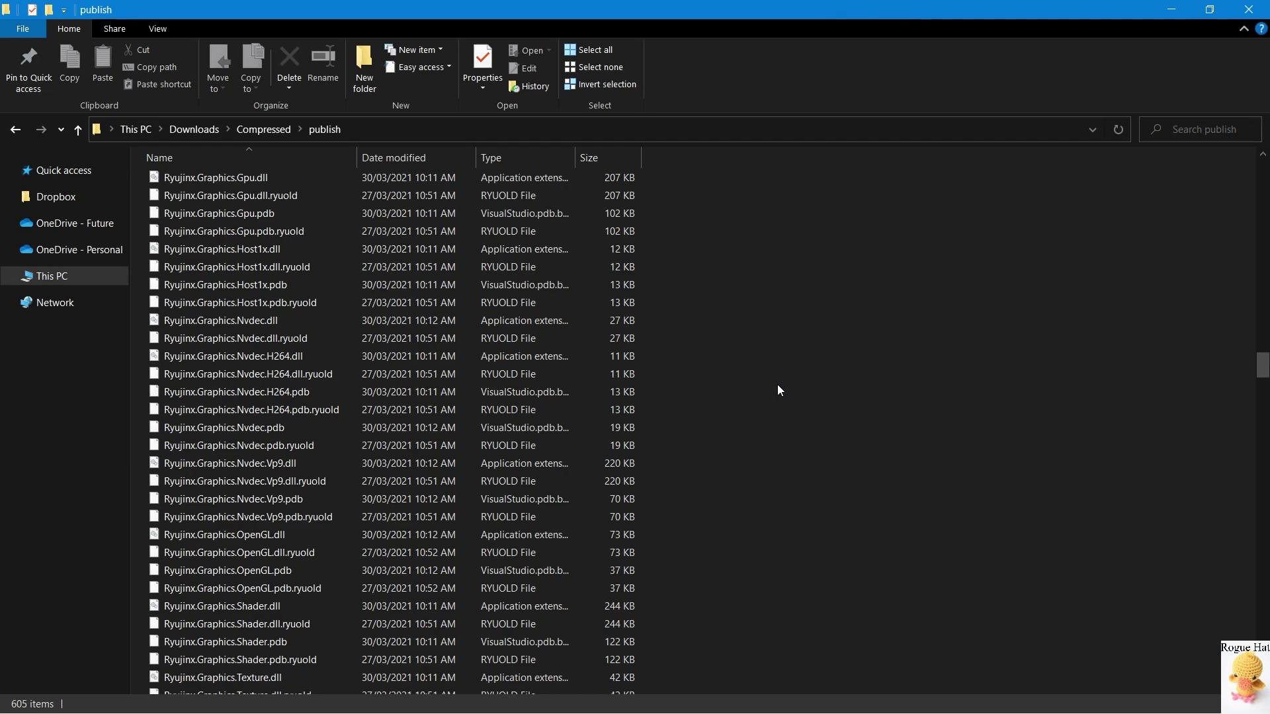
right_click(776, 383)
click(764, 350)
scroll(764, 356, up, 8)
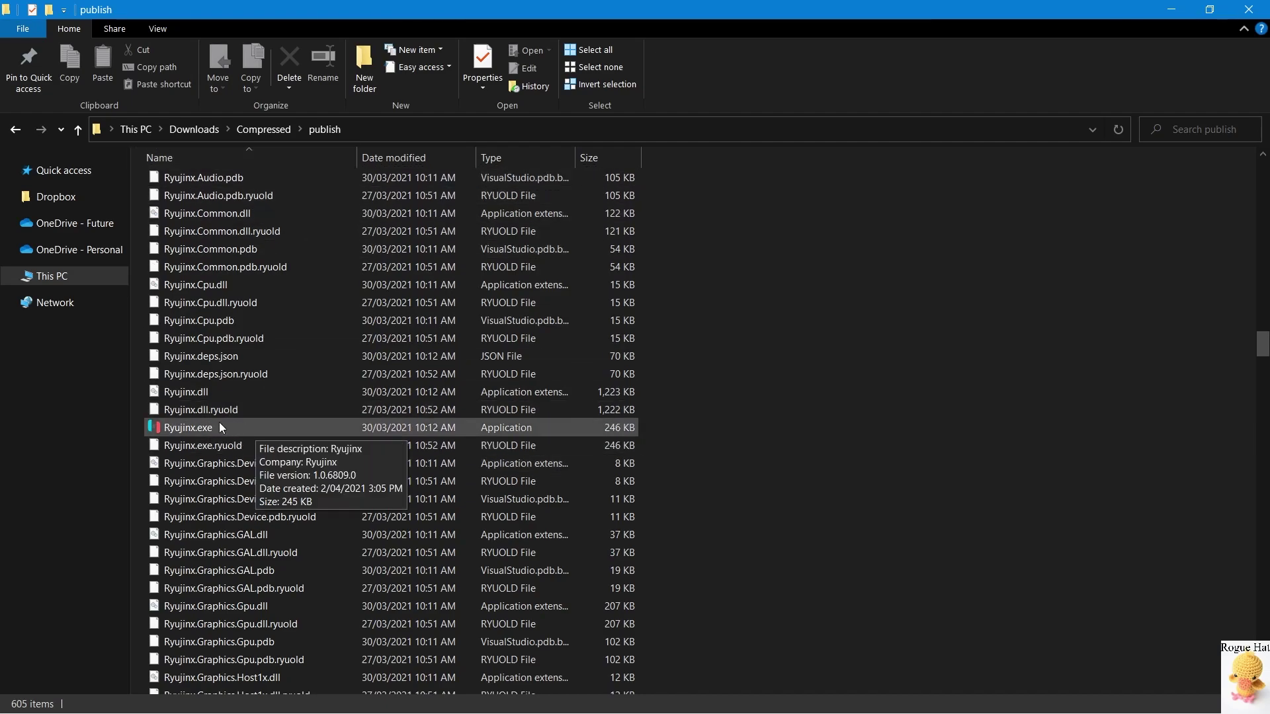
double_click(193, 426)
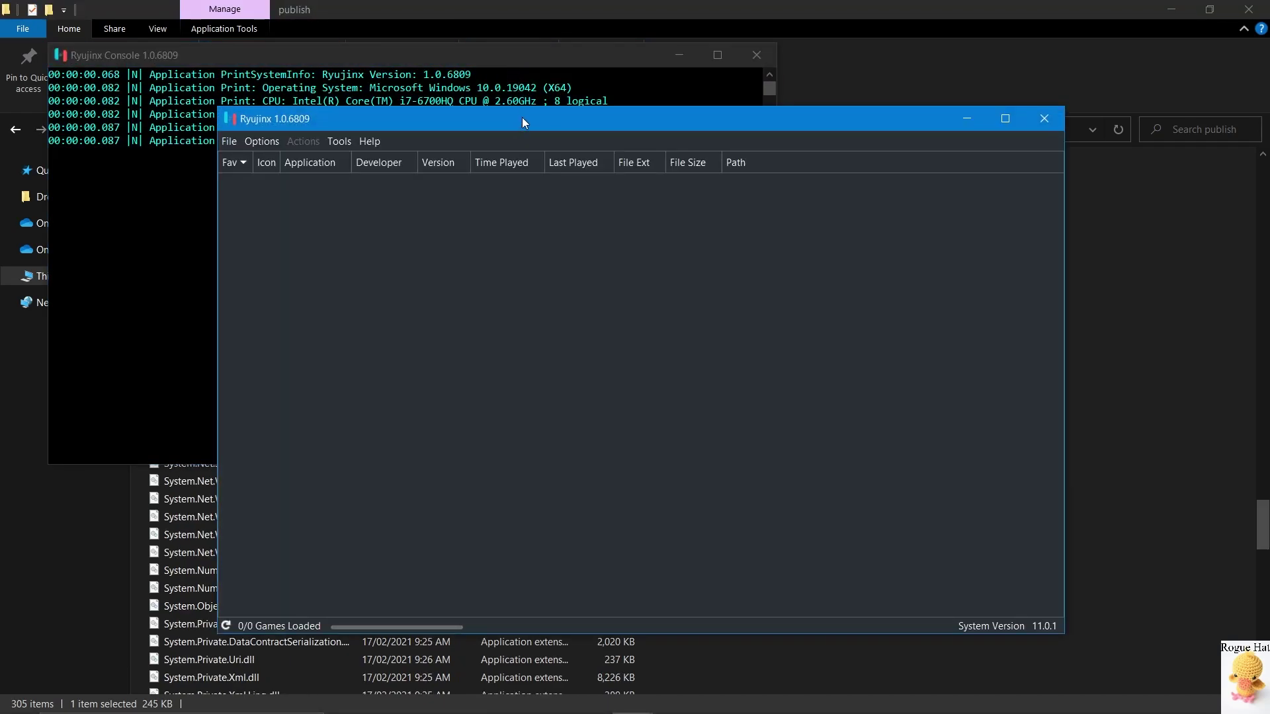
Separate the two Ryujinx windows and examine the version, operating system, CPU, RAM and log entries in the console
drag(521, 117, 557, 198)
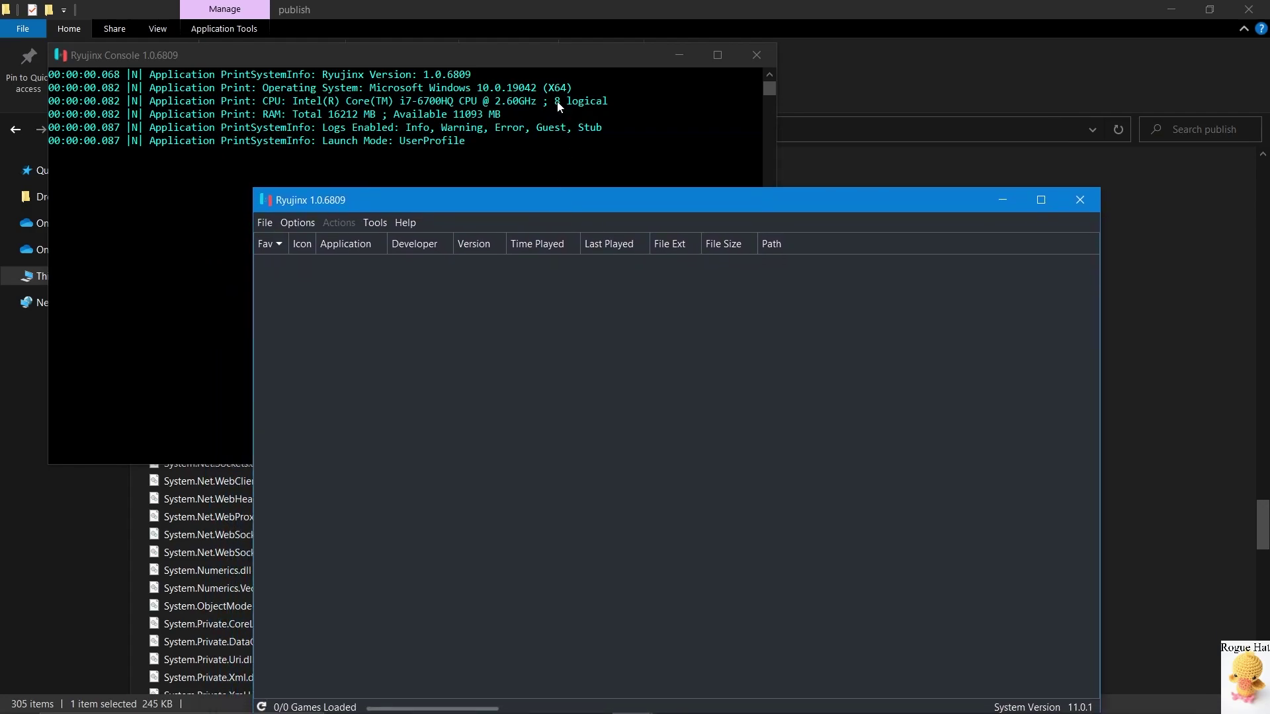
drag(533, 54, 691, 56)
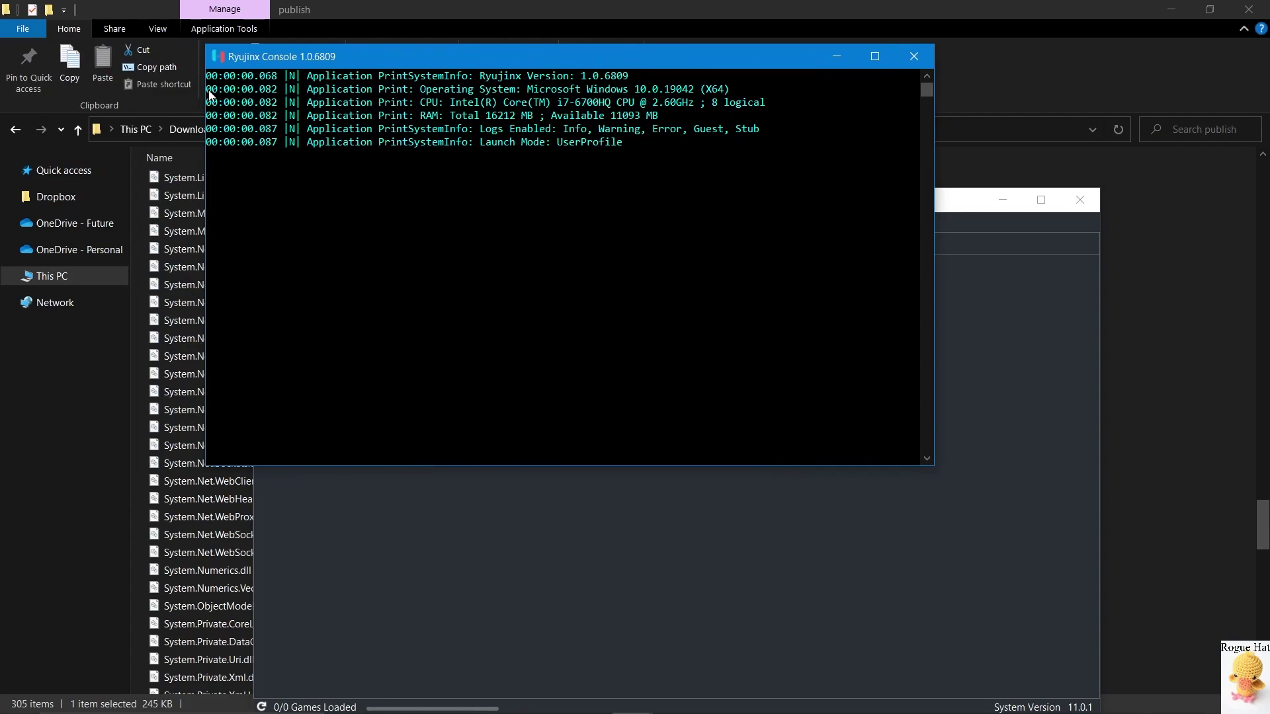
drag(207, 76, 302, 79)
click(363, 86)
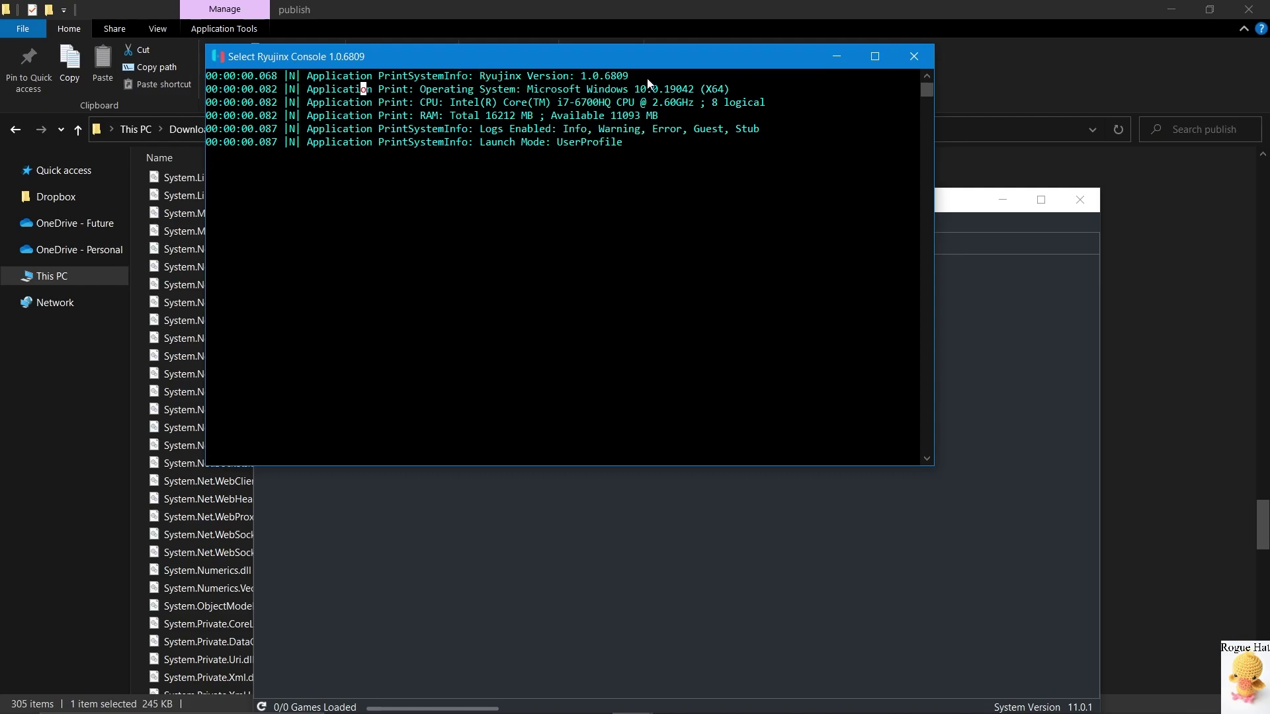
drag(646, 79, 568, 93)
click(567, 93)
drag(668, 142, 209, 80)
right_click(245, 79)
click(292, 77)
drag(440, 91, 718, 131)
drag(755, 60, 611, 47)
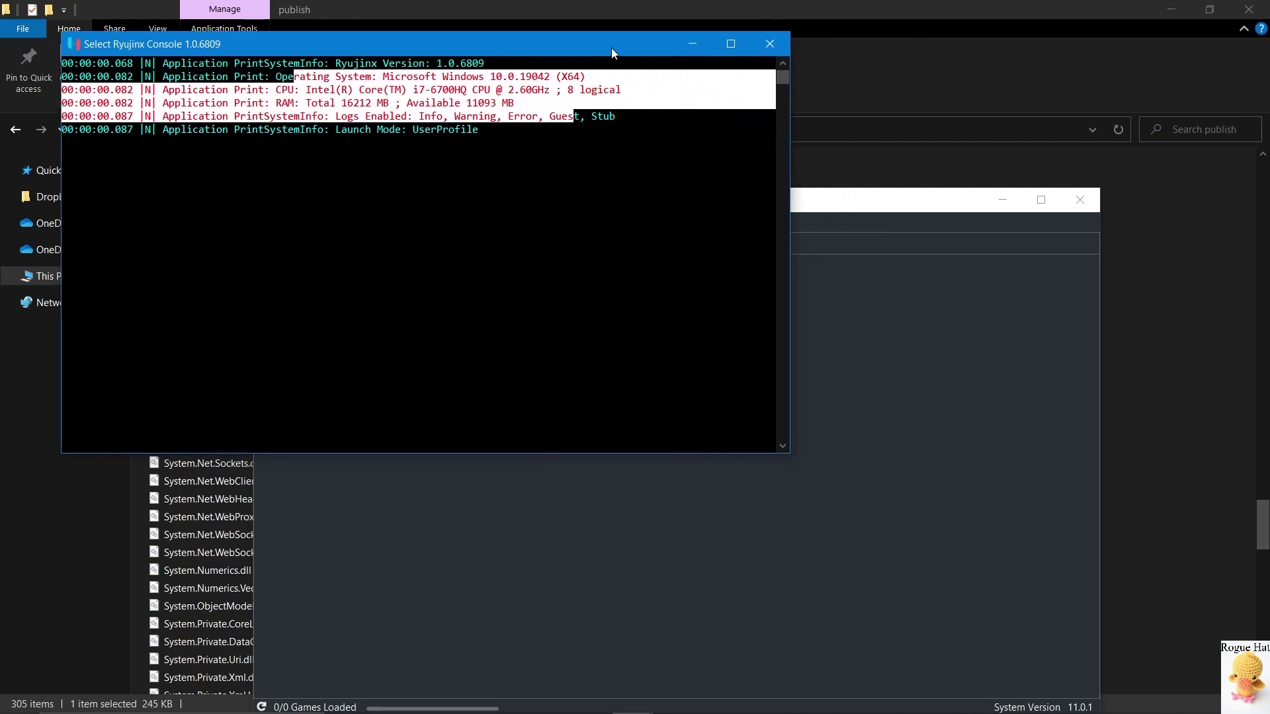
click(606, 129)
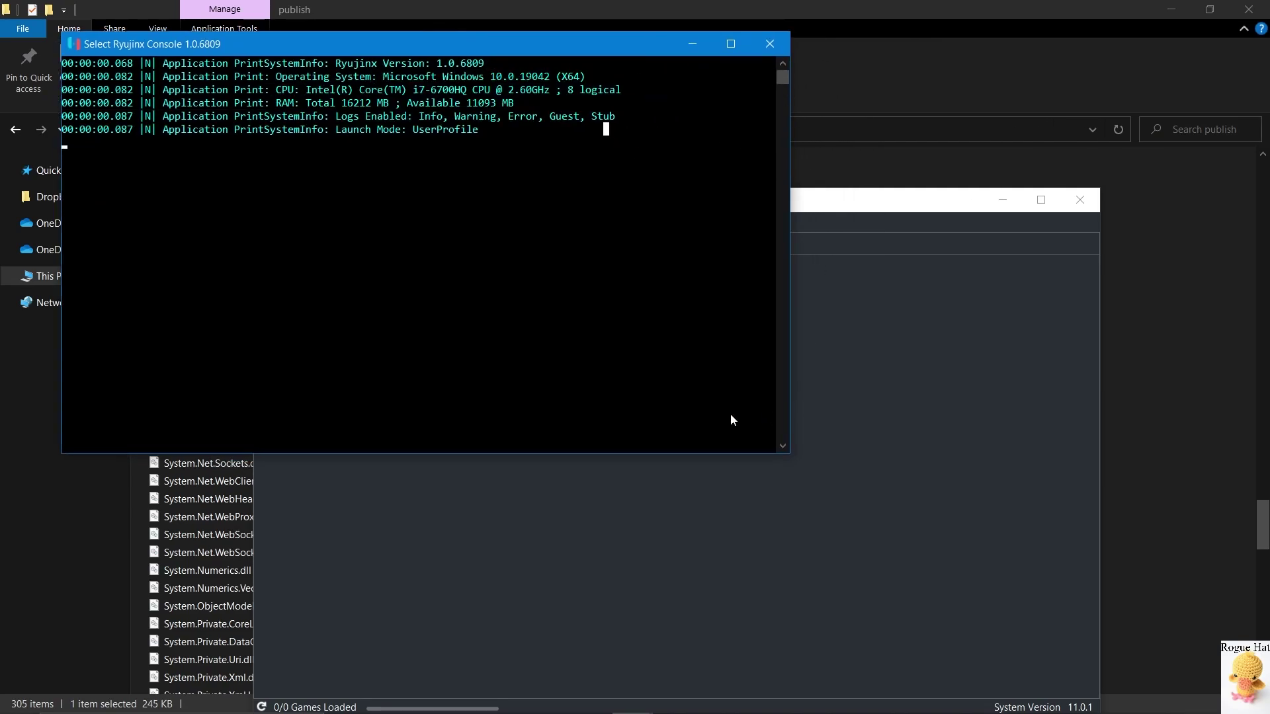
Bring the main Ryujinx window in front of the console and examine its File and Options commands
click(847, 198)
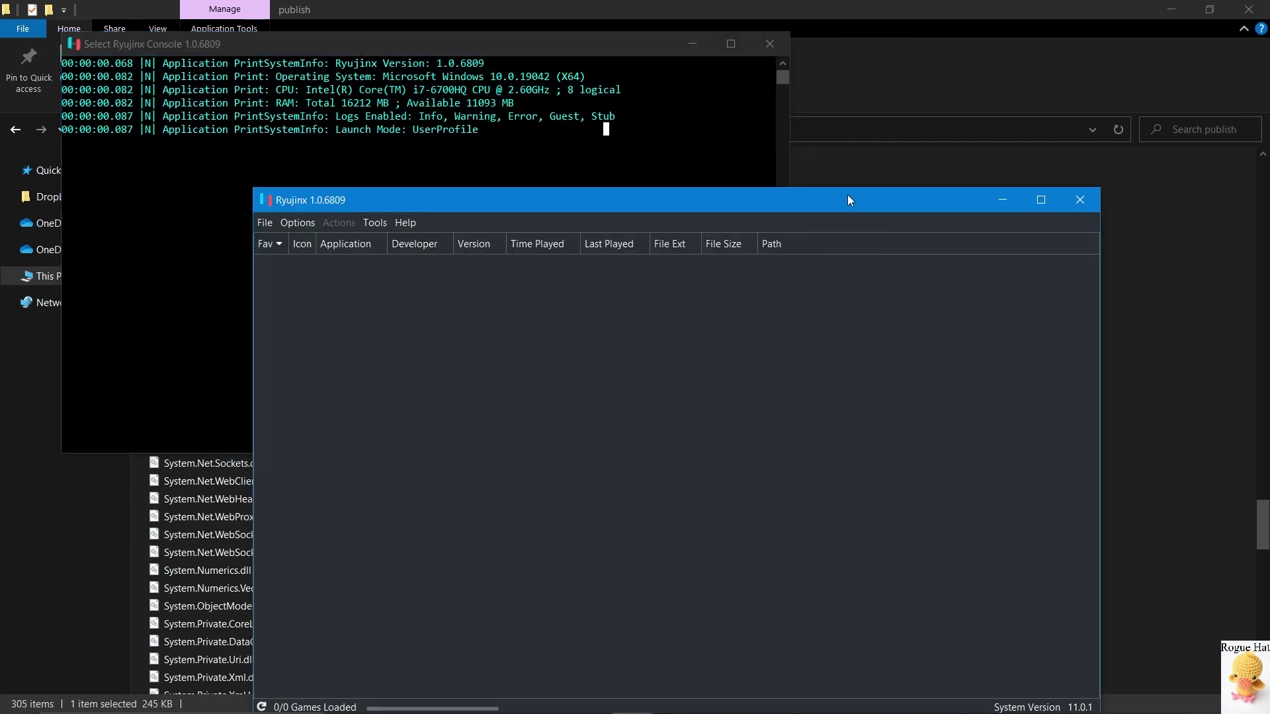
drag(807, 201, 724, 141)
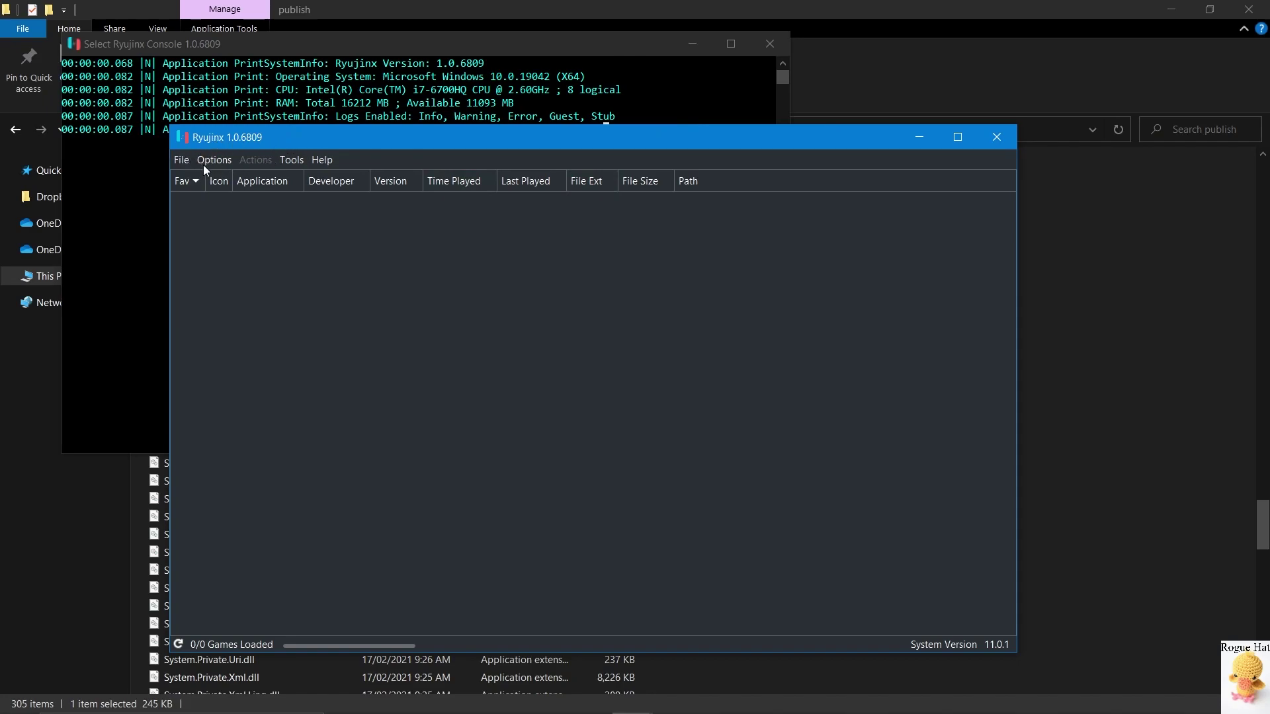
click(182, 165)
click(182, 165)
click(182, 163)
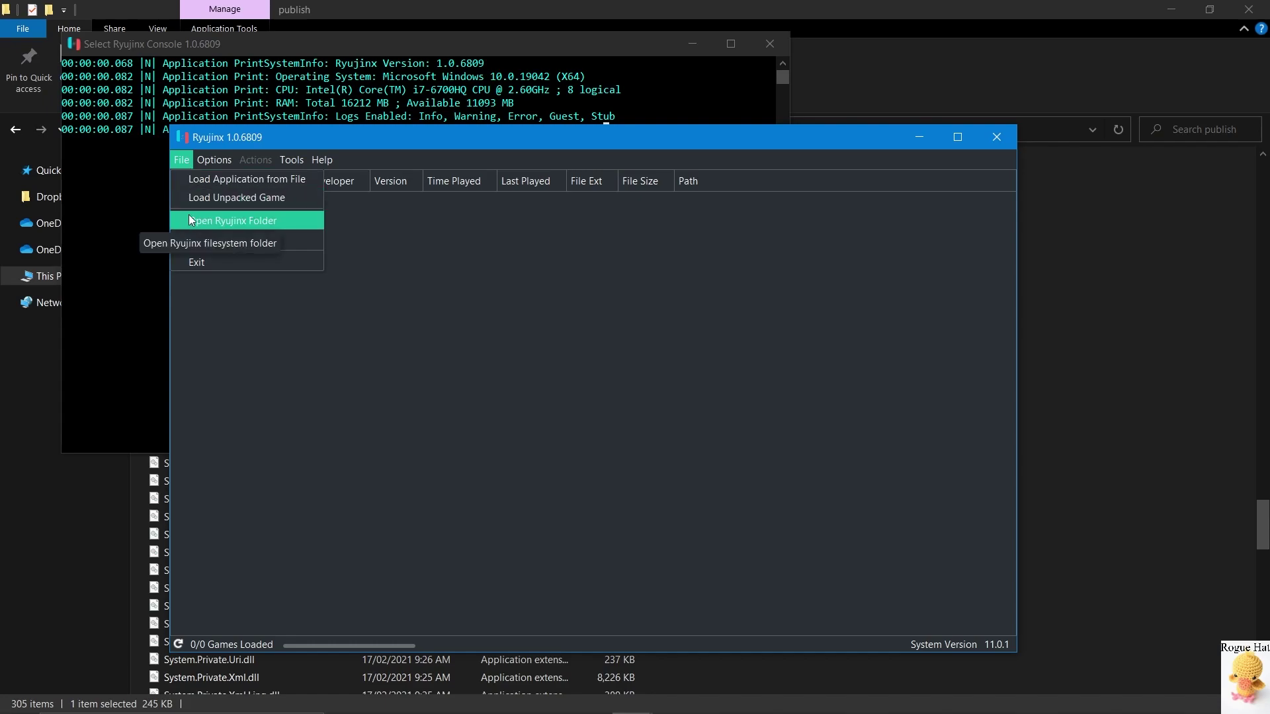
mouse_move(195, 161)
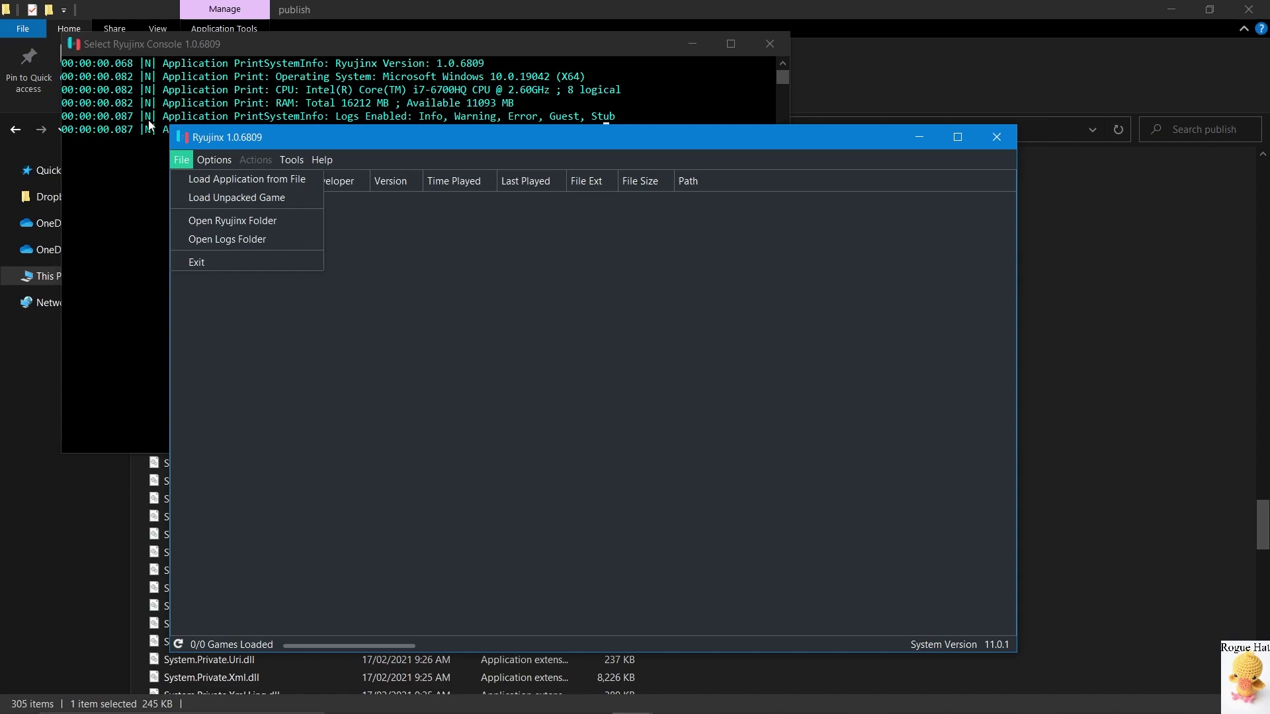
mouse_move(221, 164)
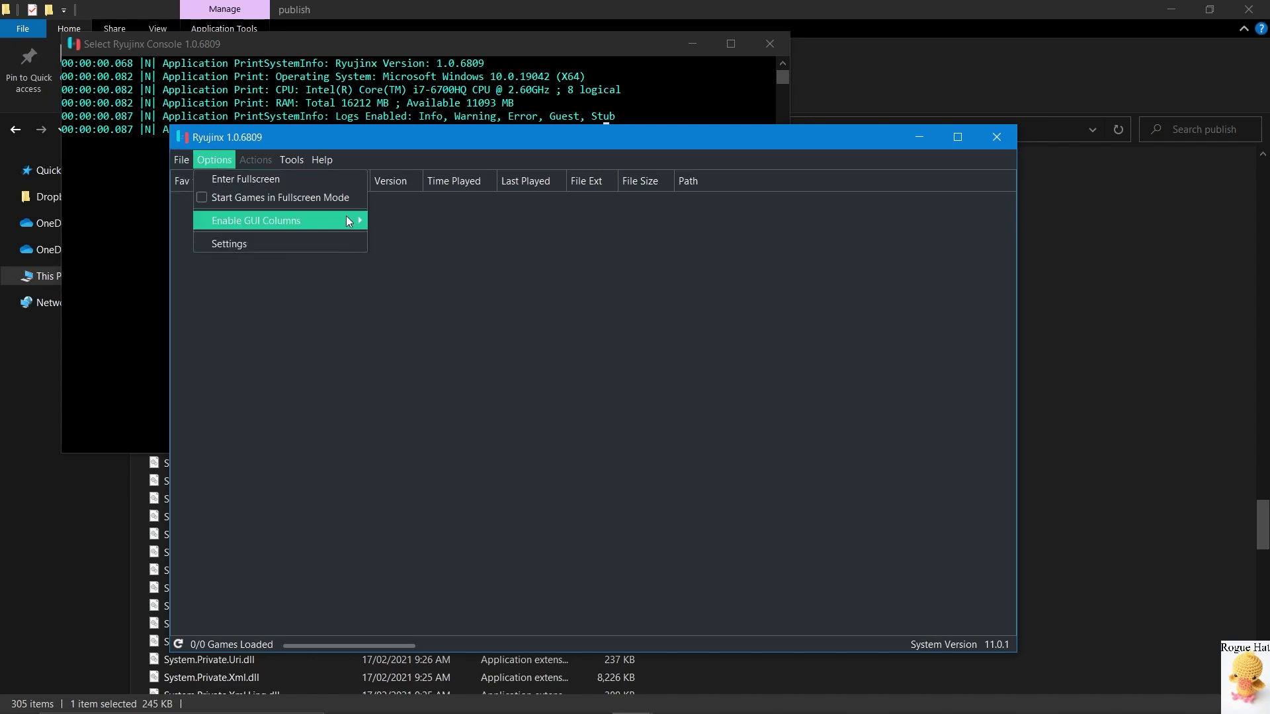
mouse_move(348, 219)
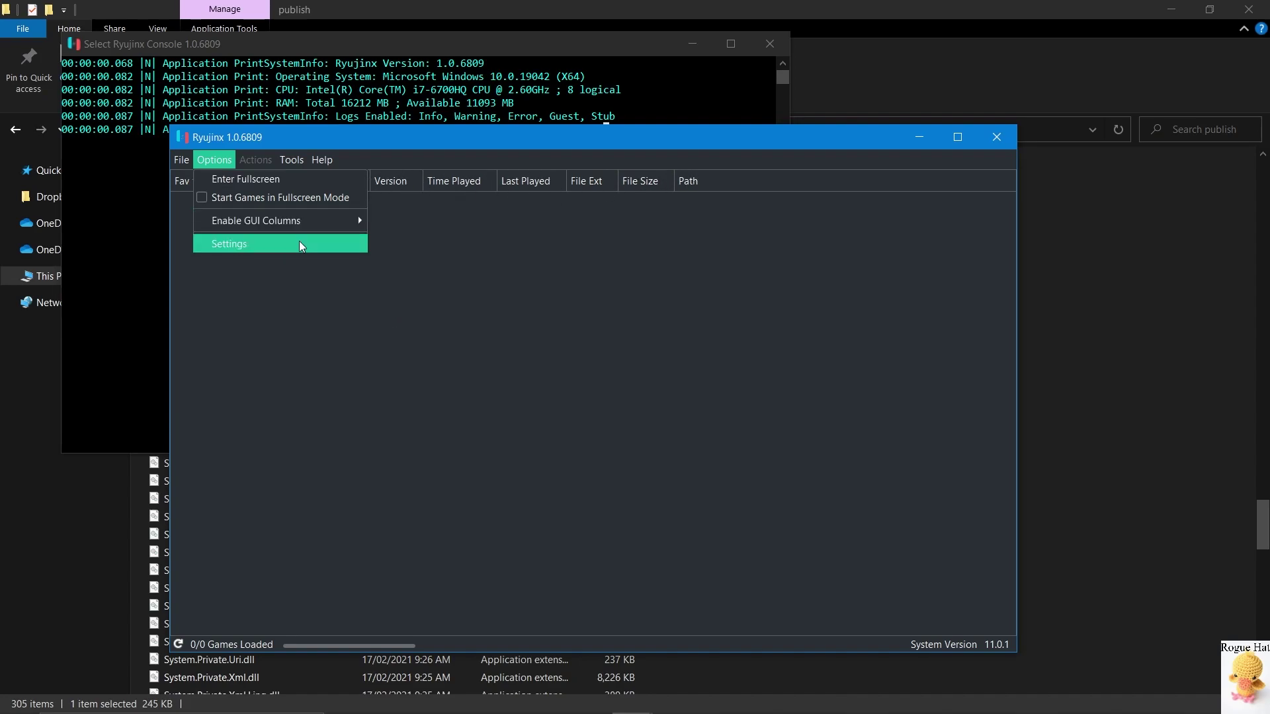
click(255, 160)
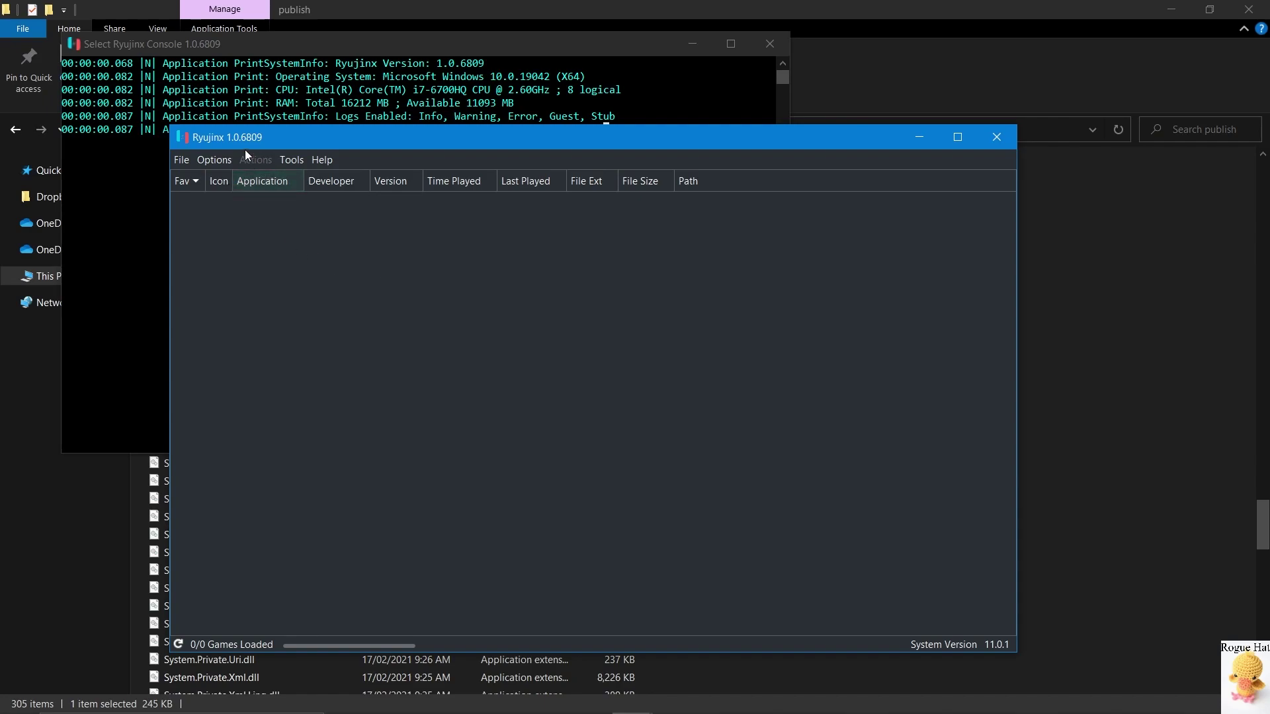
Maximize the main Ryujinx window and view the program's About information
double_click(736, 136)
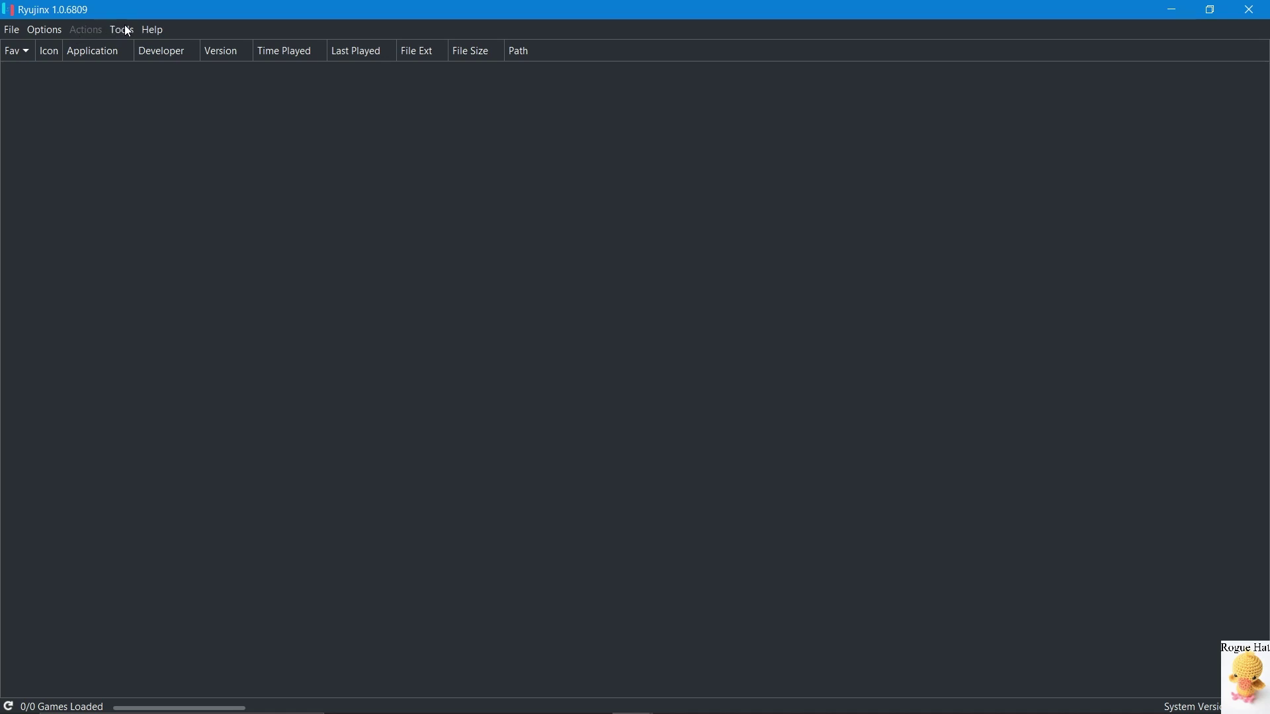
click(146, 29)
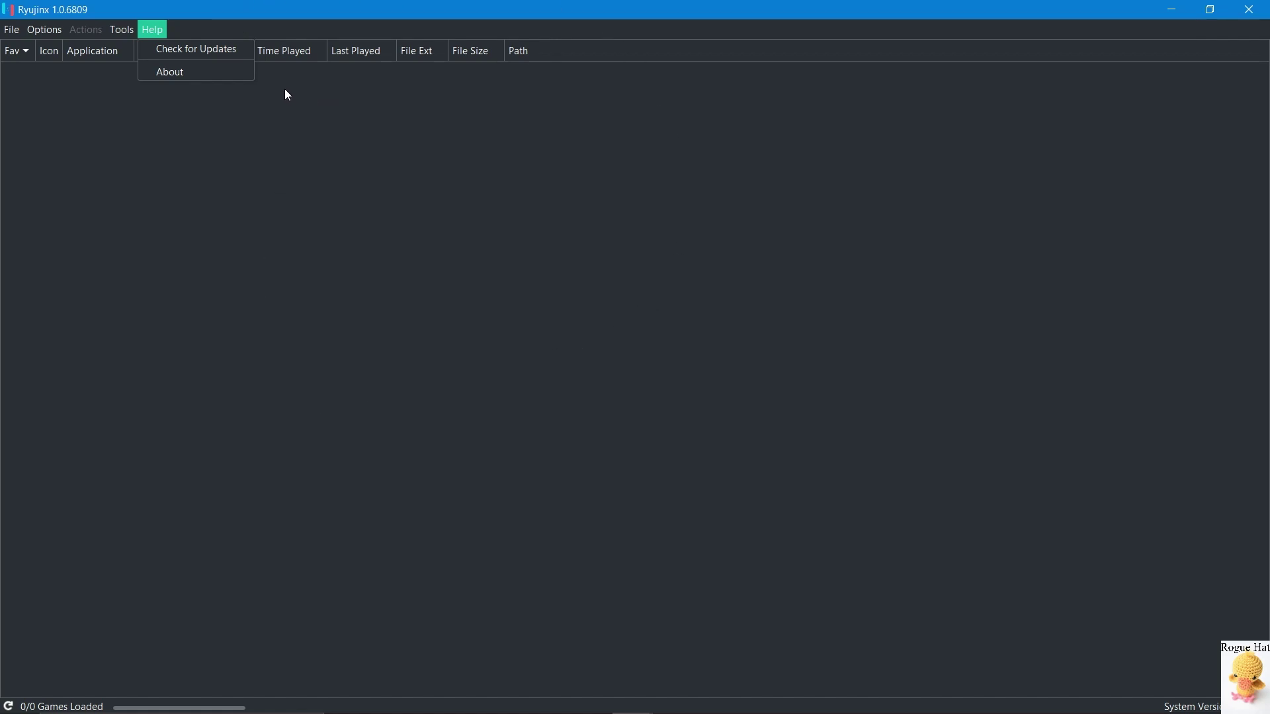
click(216, 79)
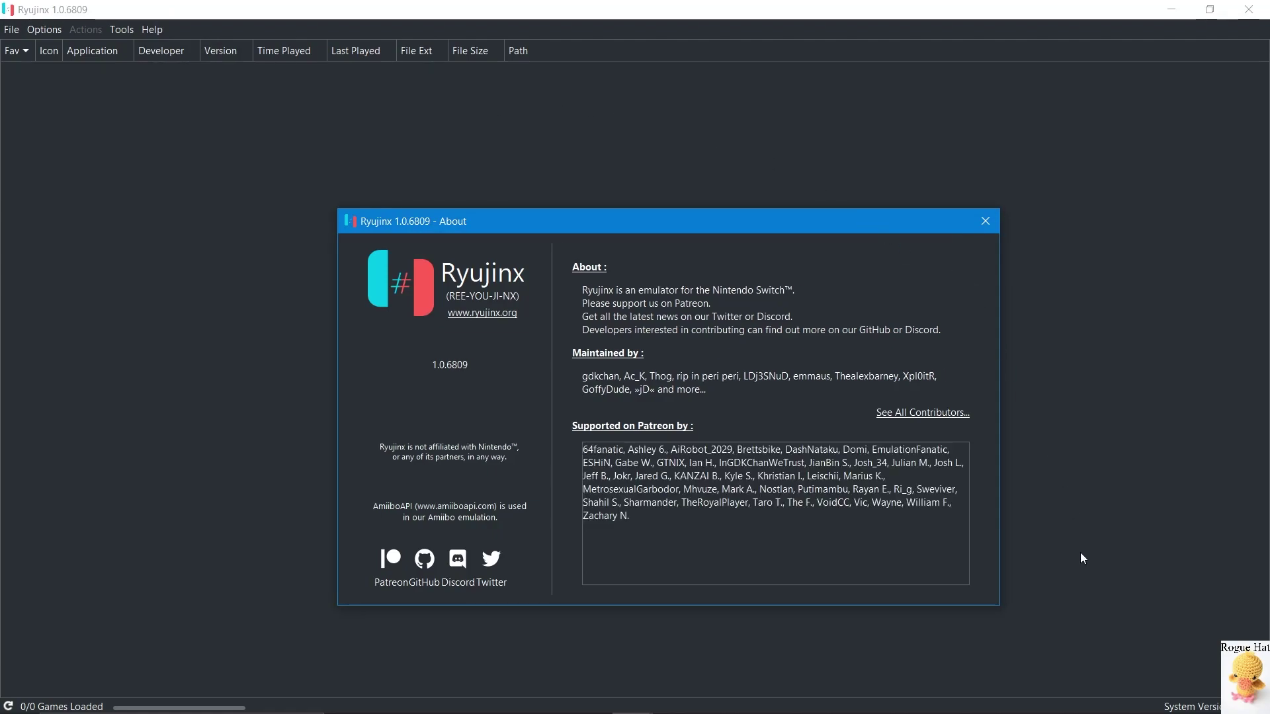
click(996, 221)
View the file chooser for installing a firmware from XCI or ZIP and close it without choosing a file
click(120, 30)
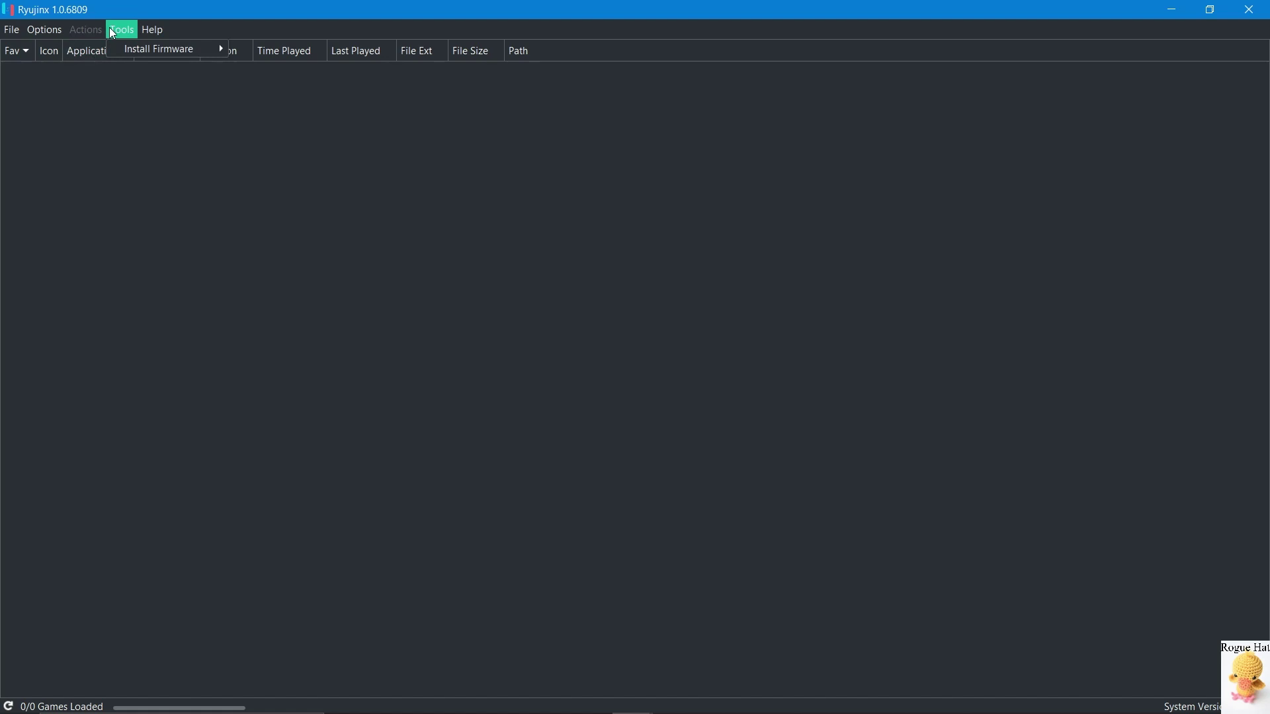
mouse_move(109, 51)
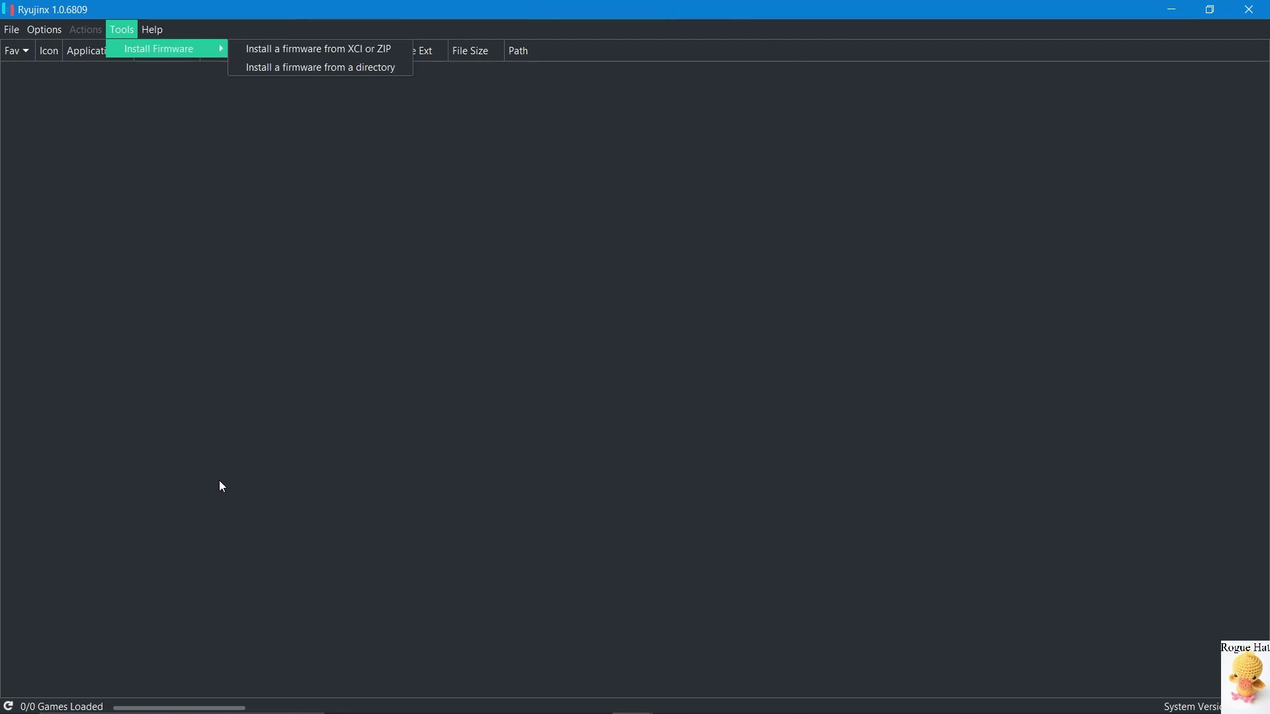
click(244, 50)
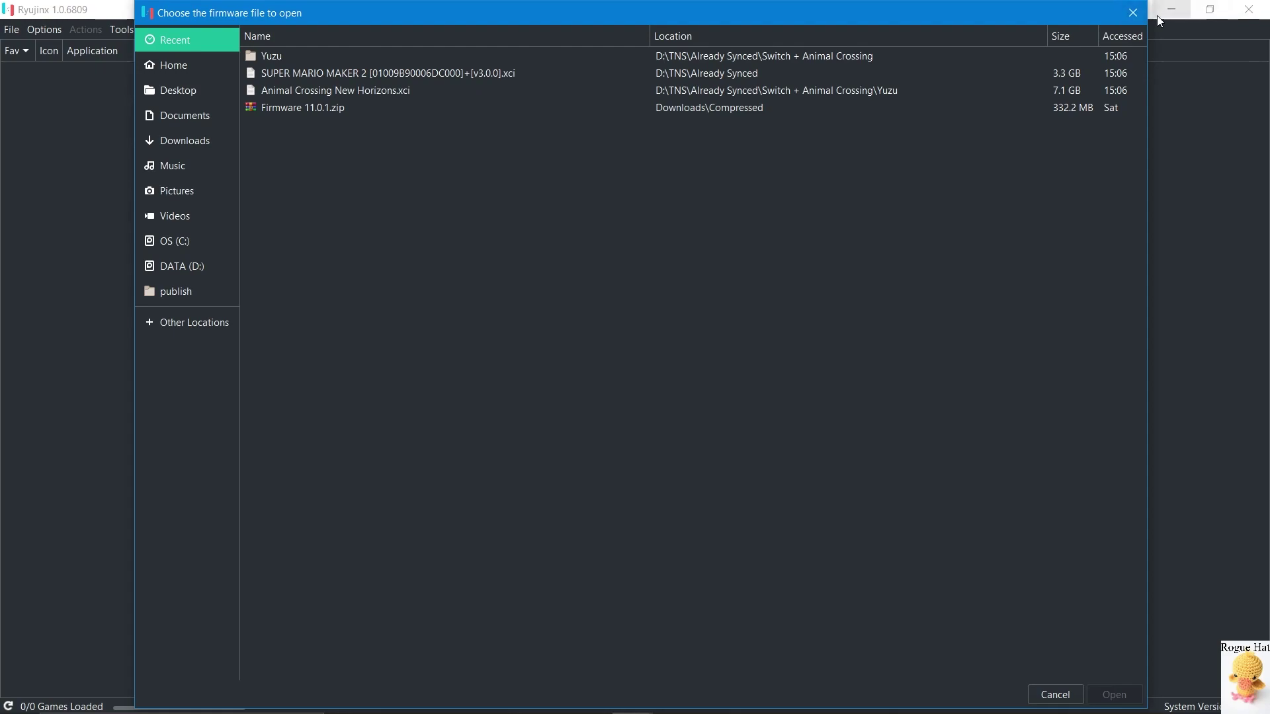
click(1134, 12)
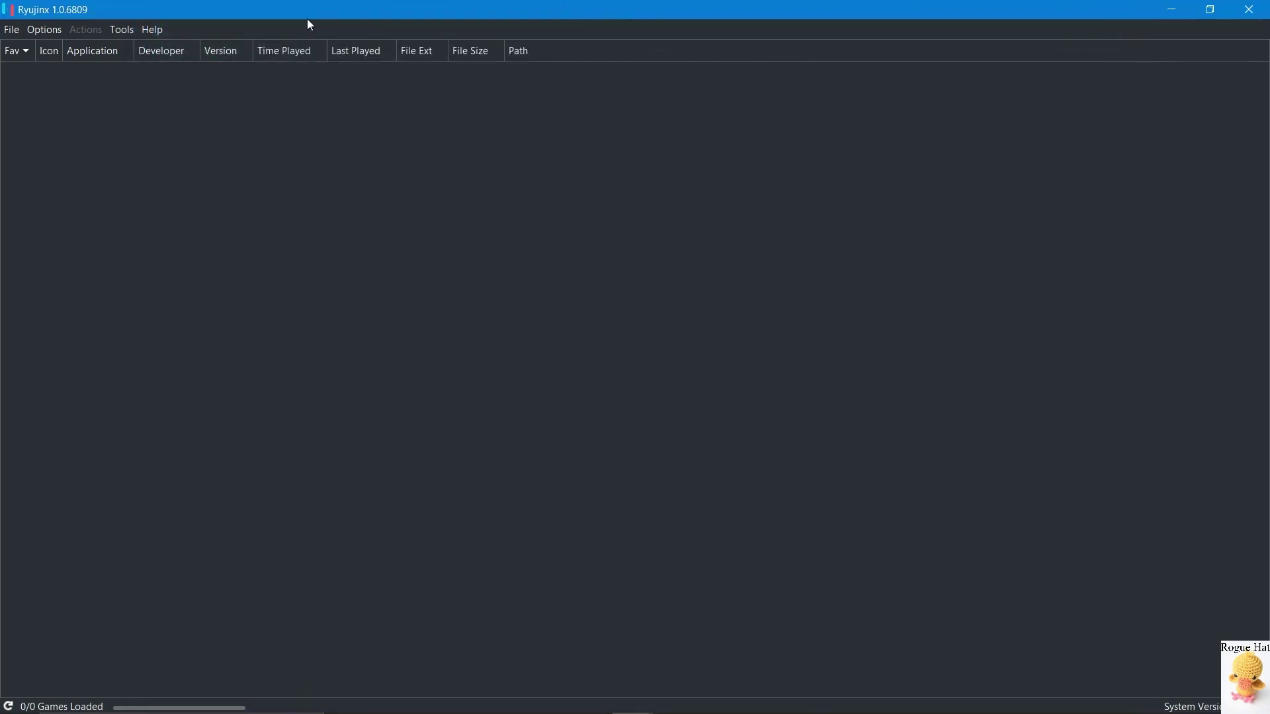
Open the Ryujinx settings and examine the General and Input options
click(45, 29)
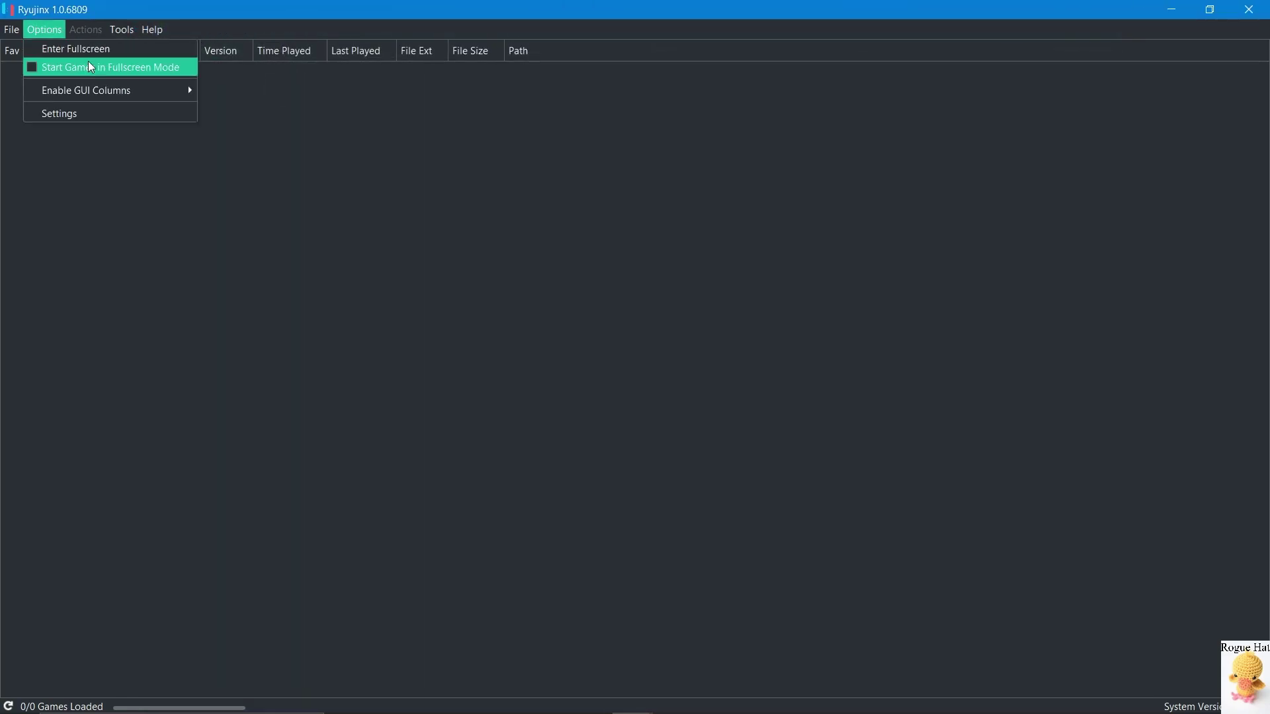
click(114, 113)
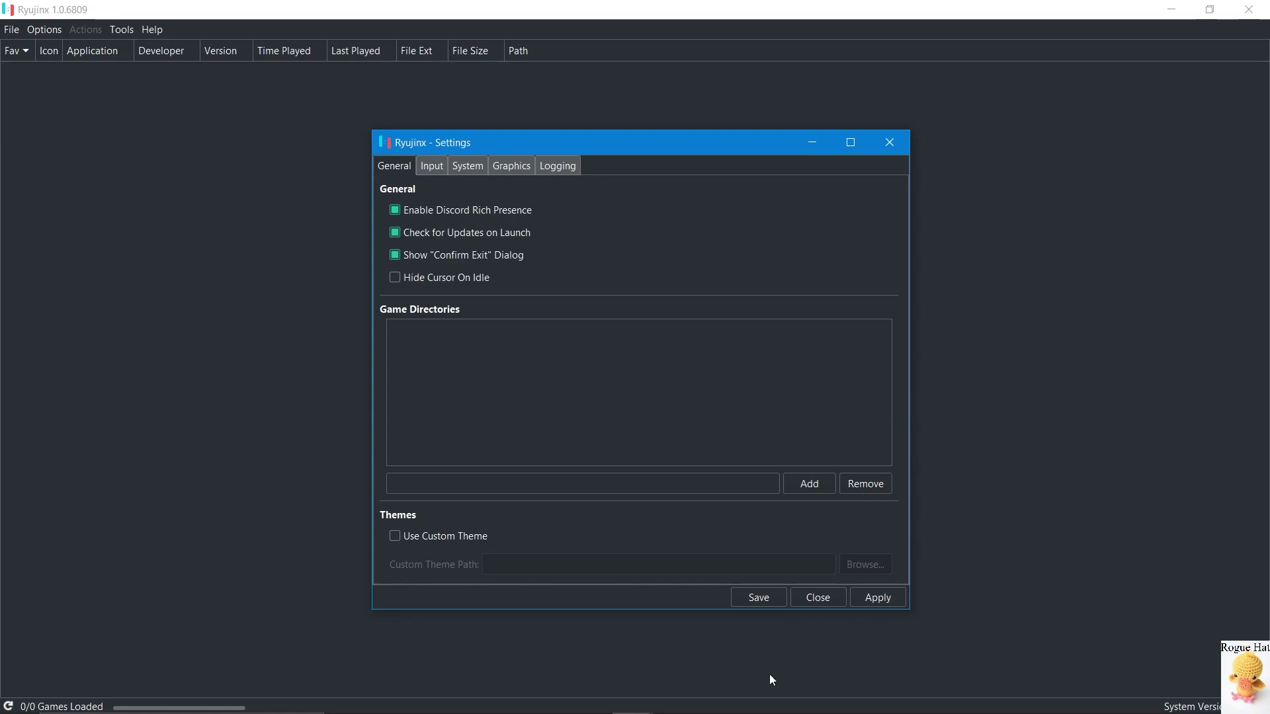
click(434, 172)
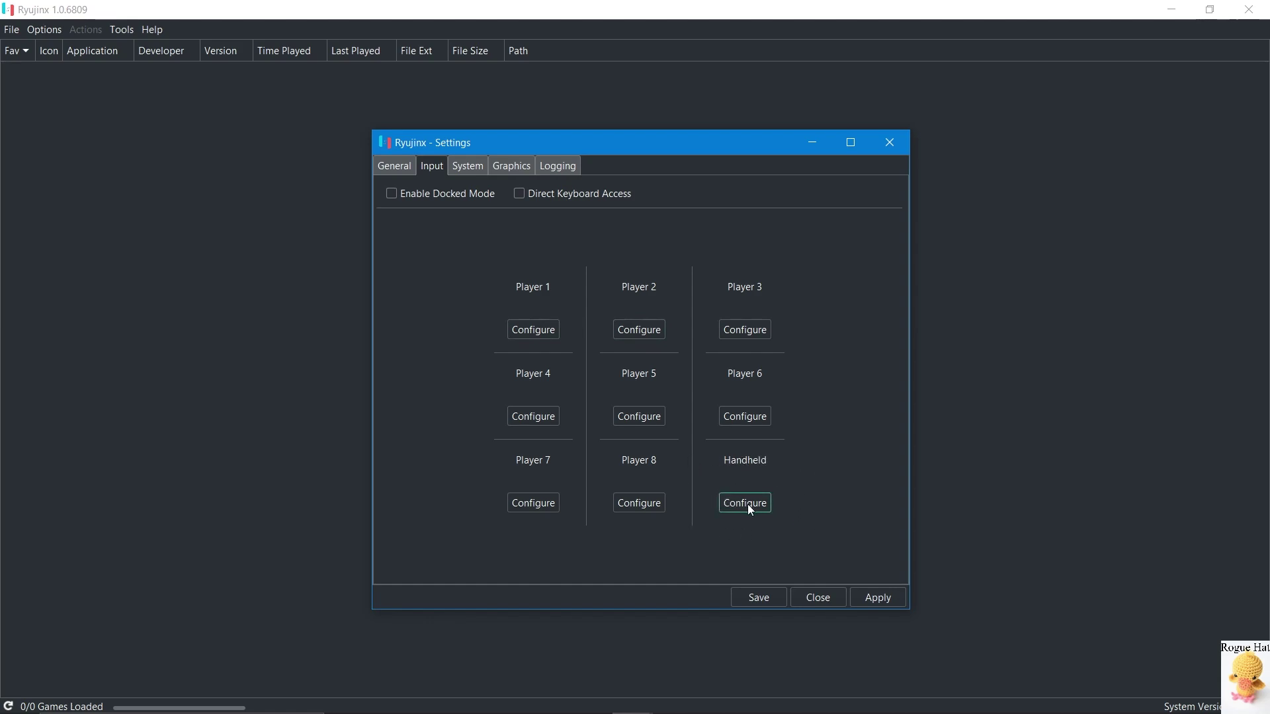
Examine Player 1's input device choices, button mappings and profile options, and close the controller settings without changing them
click(533, 336)
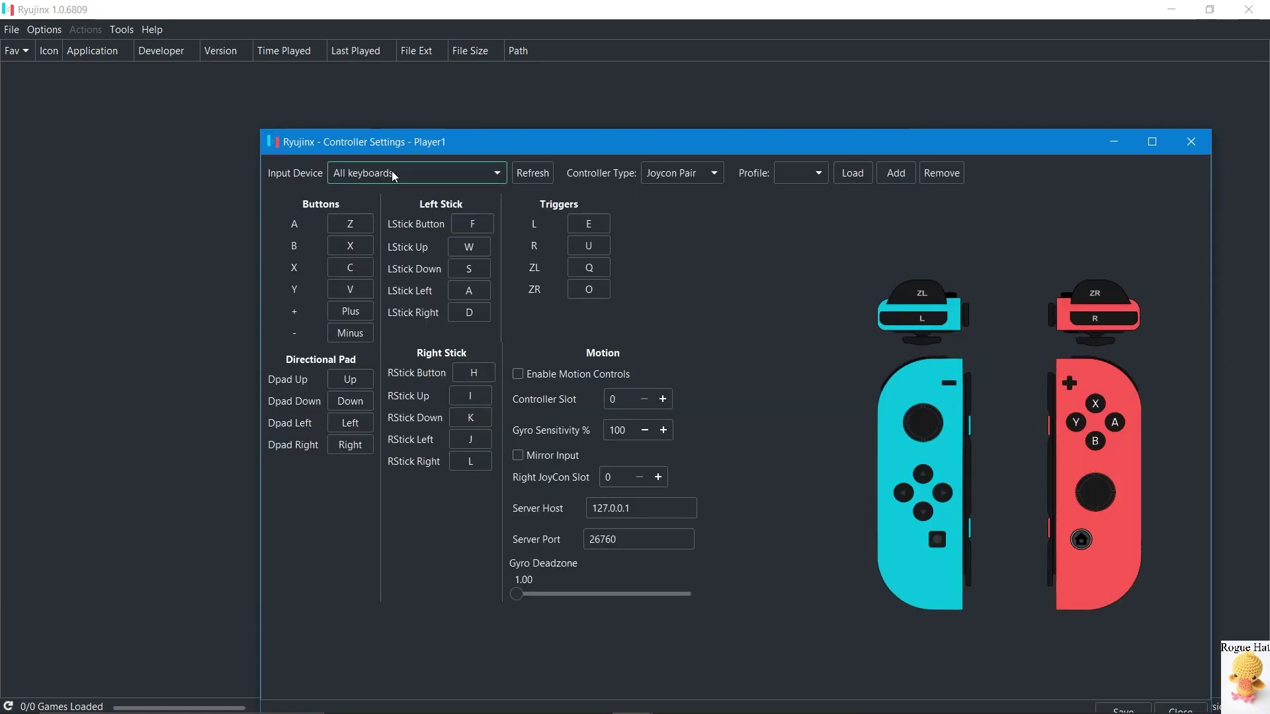
click(391, 171)
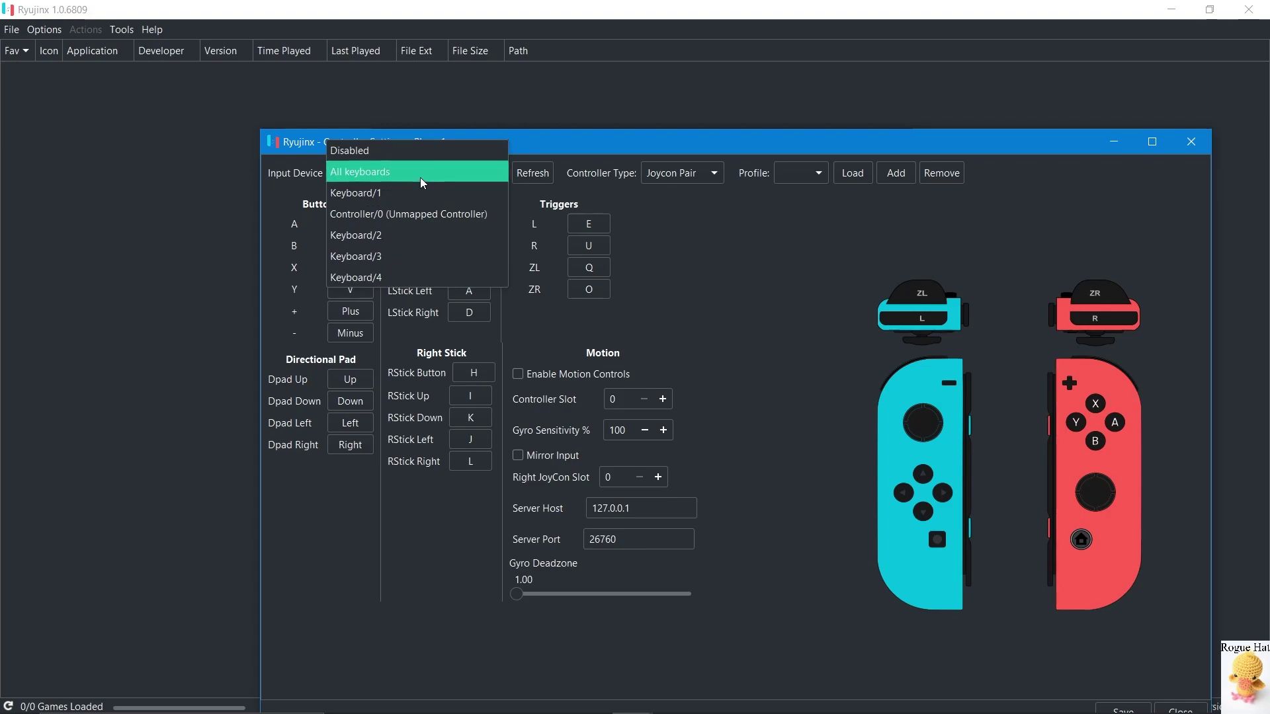
click(419, 177)
click(435, 173)
click(419, 182)
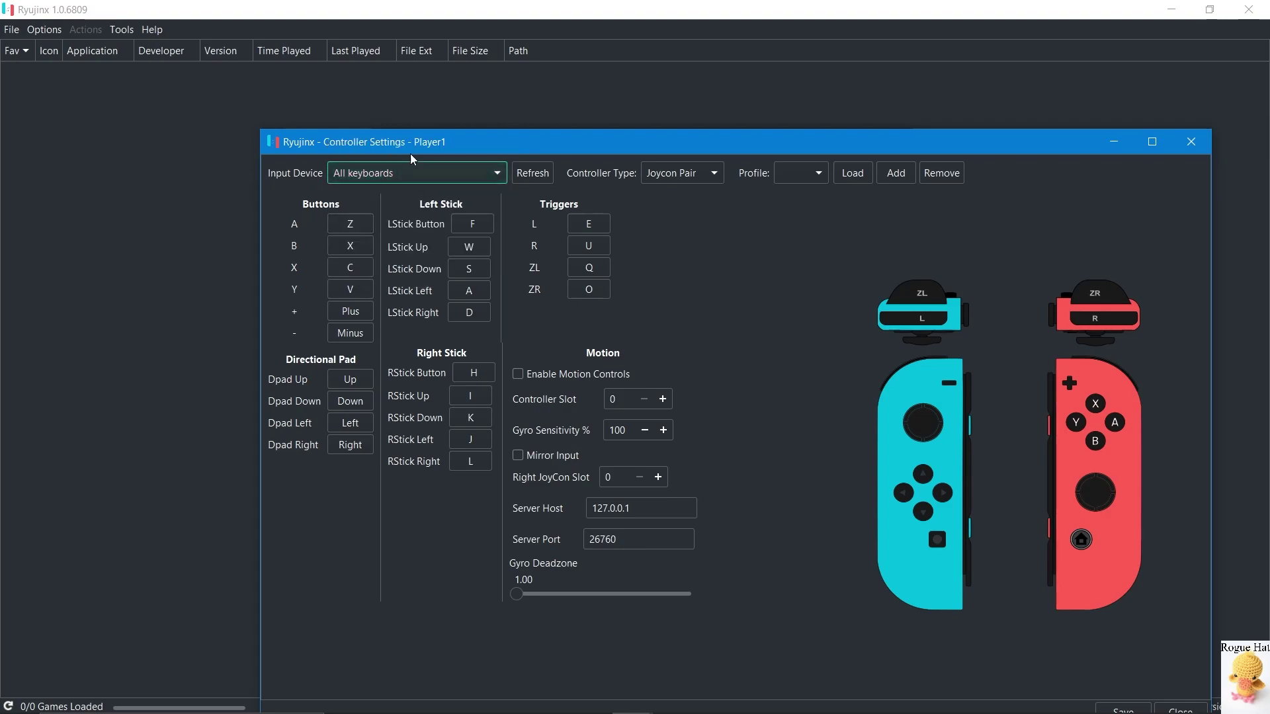
click(416, 174)
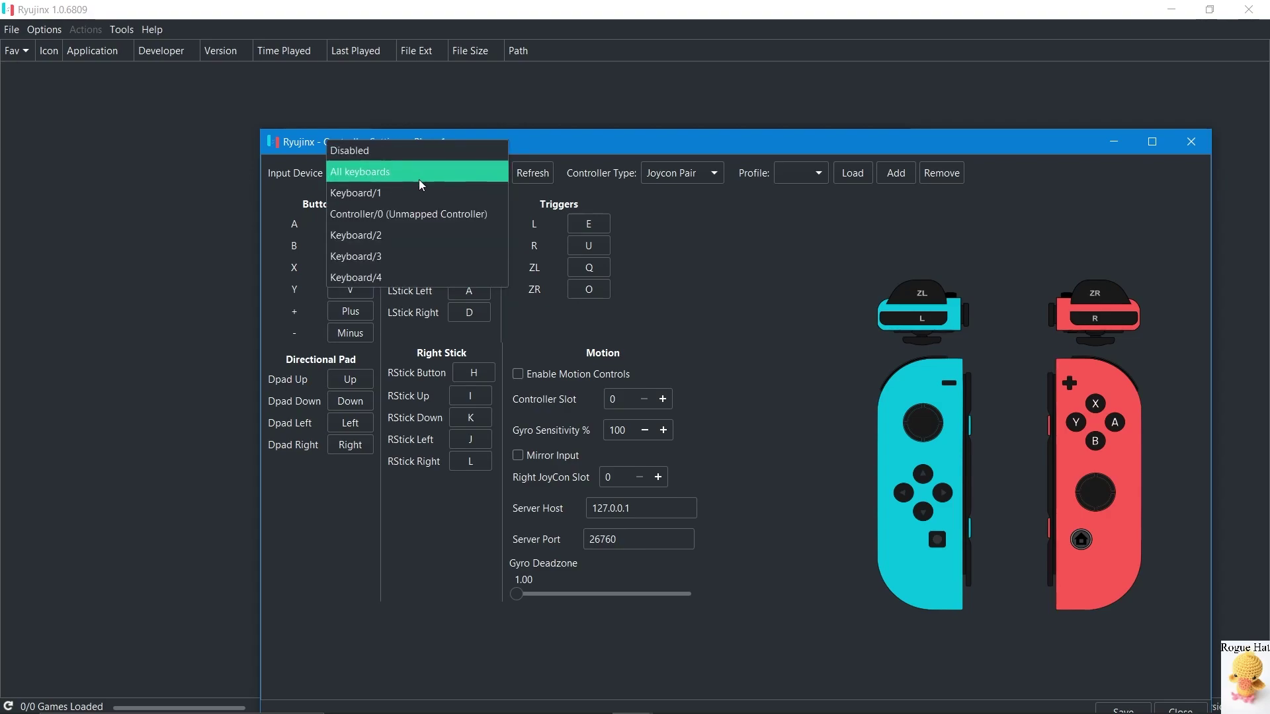
click(460, 173)
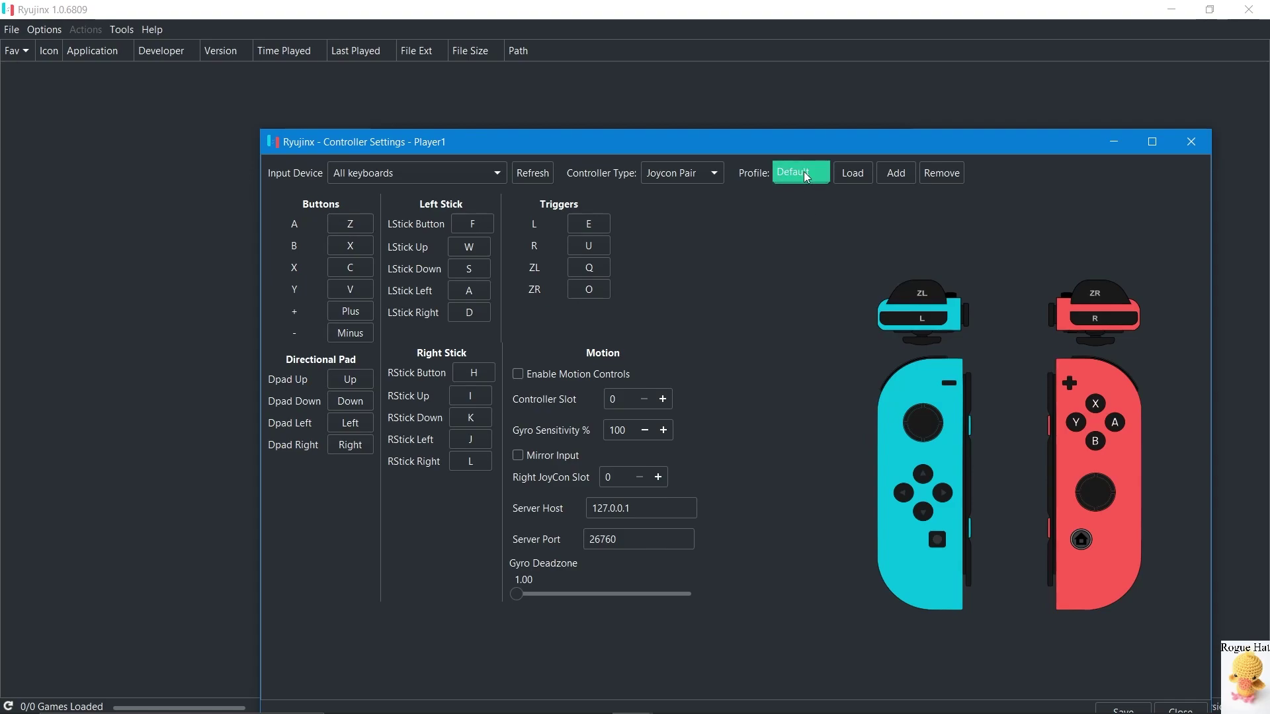
click(847, 147)
click(1191, 142)
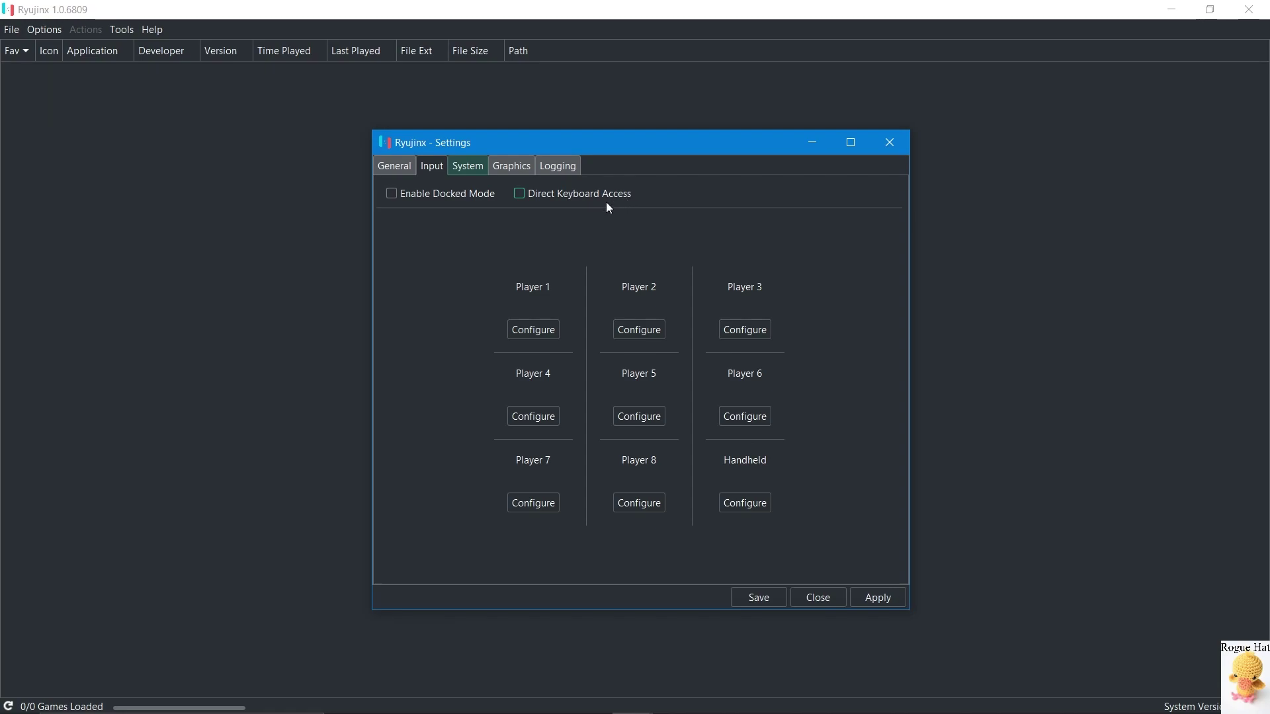
In the System settings, keep the system region on USA and disable VSync
click(466, 167)
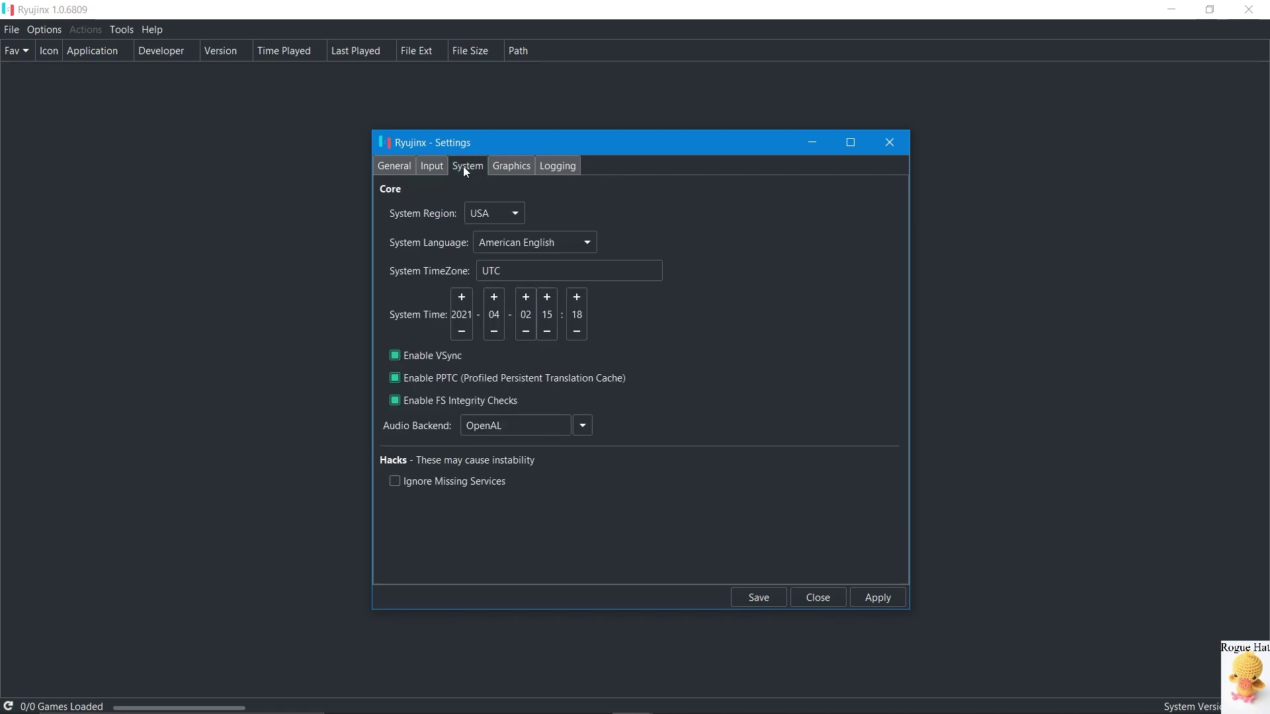
click(517, 213)
click(542, 209)
click(519, 222)
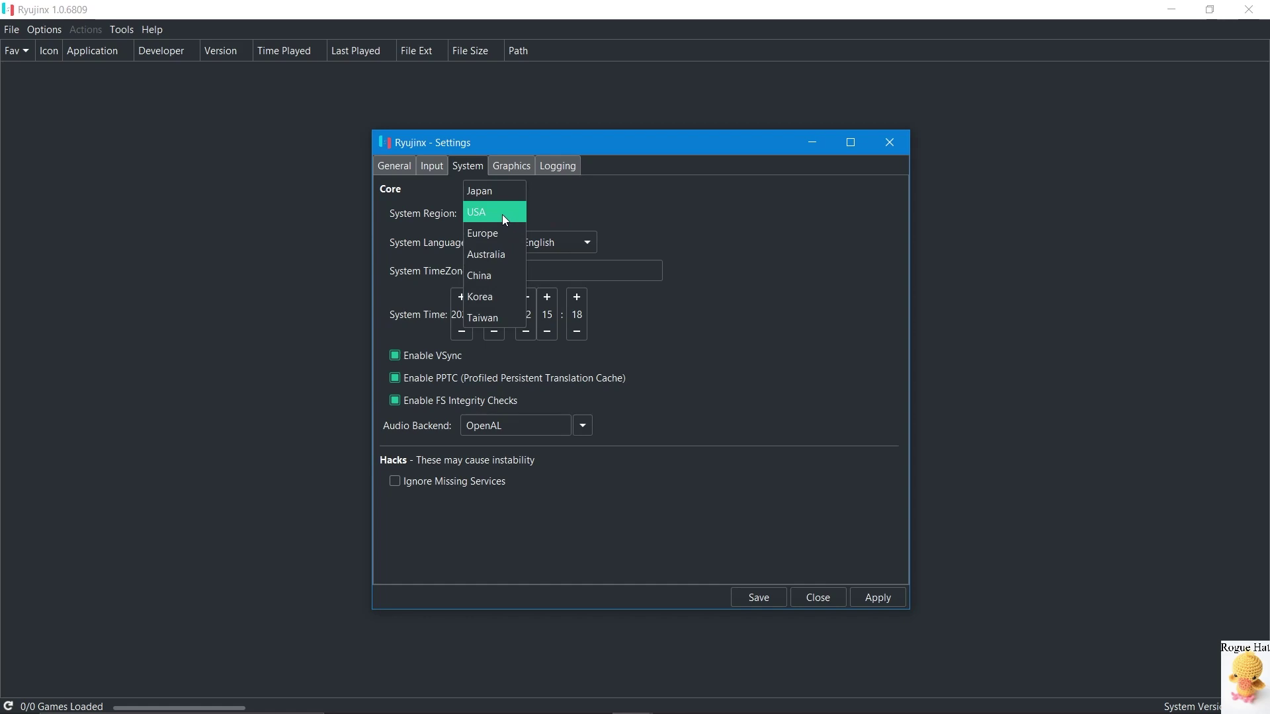
click(502, 214)
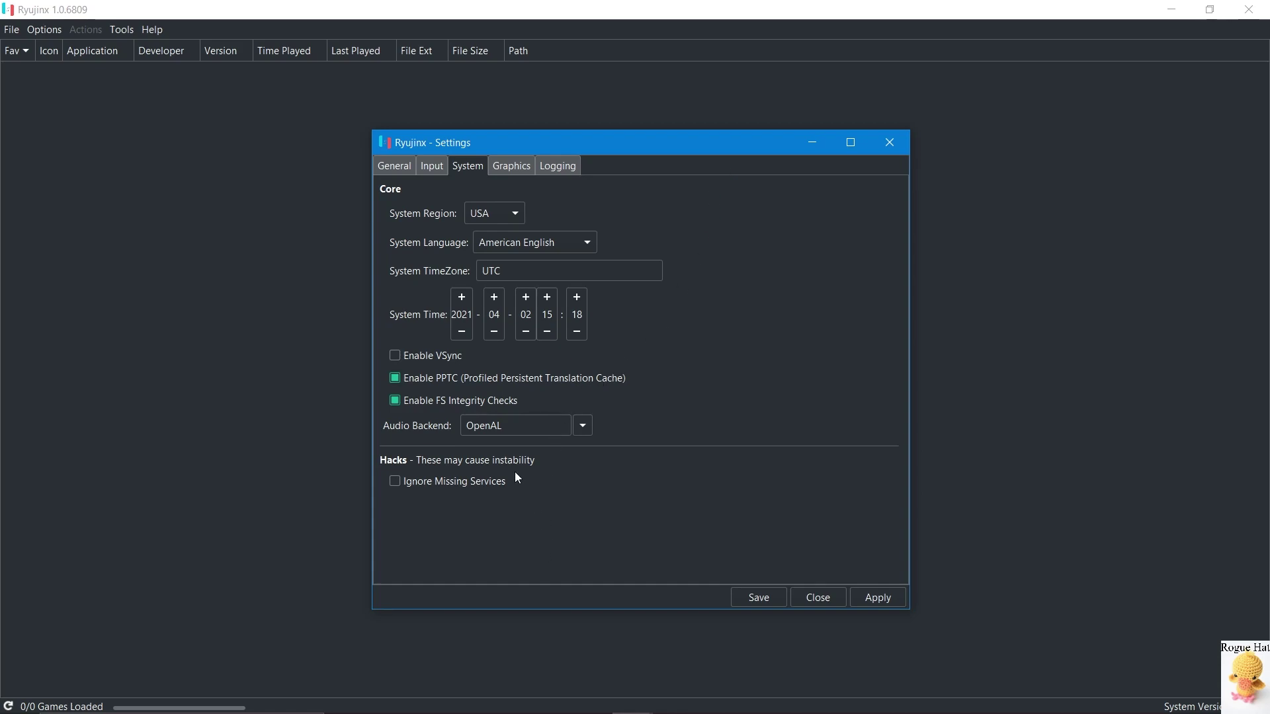
Review the FS Integrity Checks, Audio Backend and Ignore Missing Services options, keeping OpenAL as the audio backend
click(500, 400)
click(512, 406)
drag(500, 435, 444, 433)
click(581, 426)
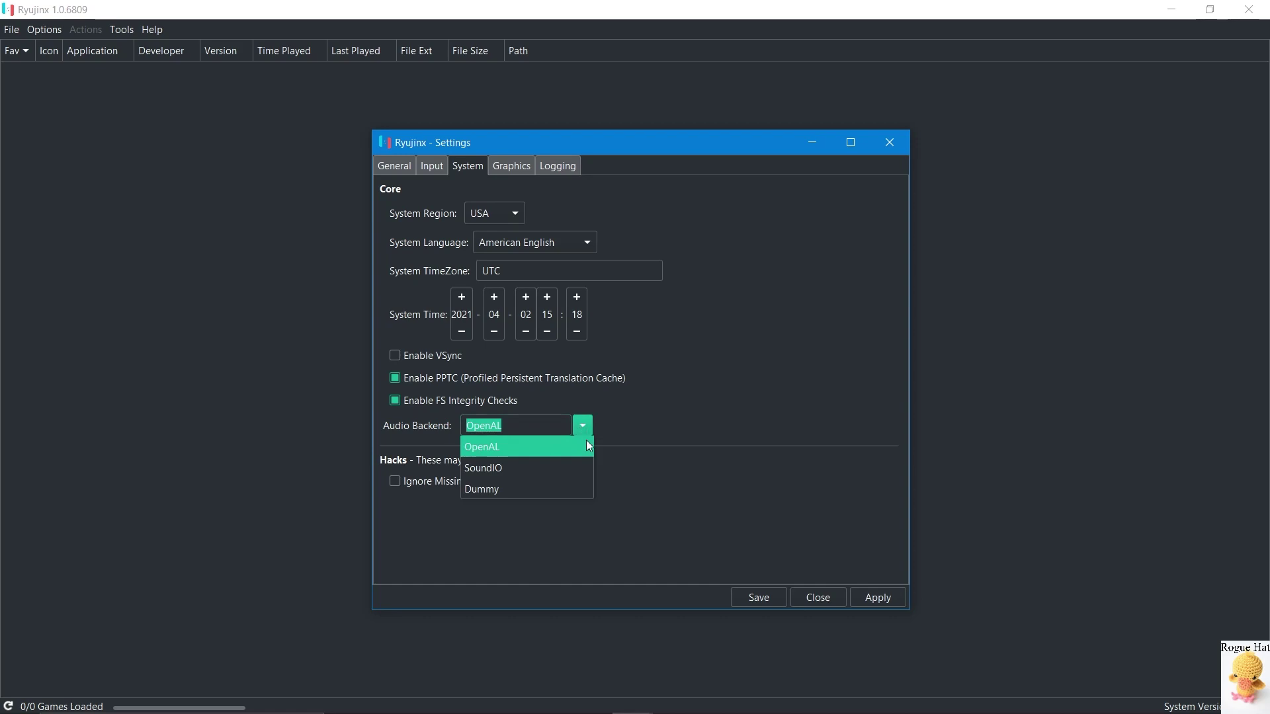
click(519, 448)
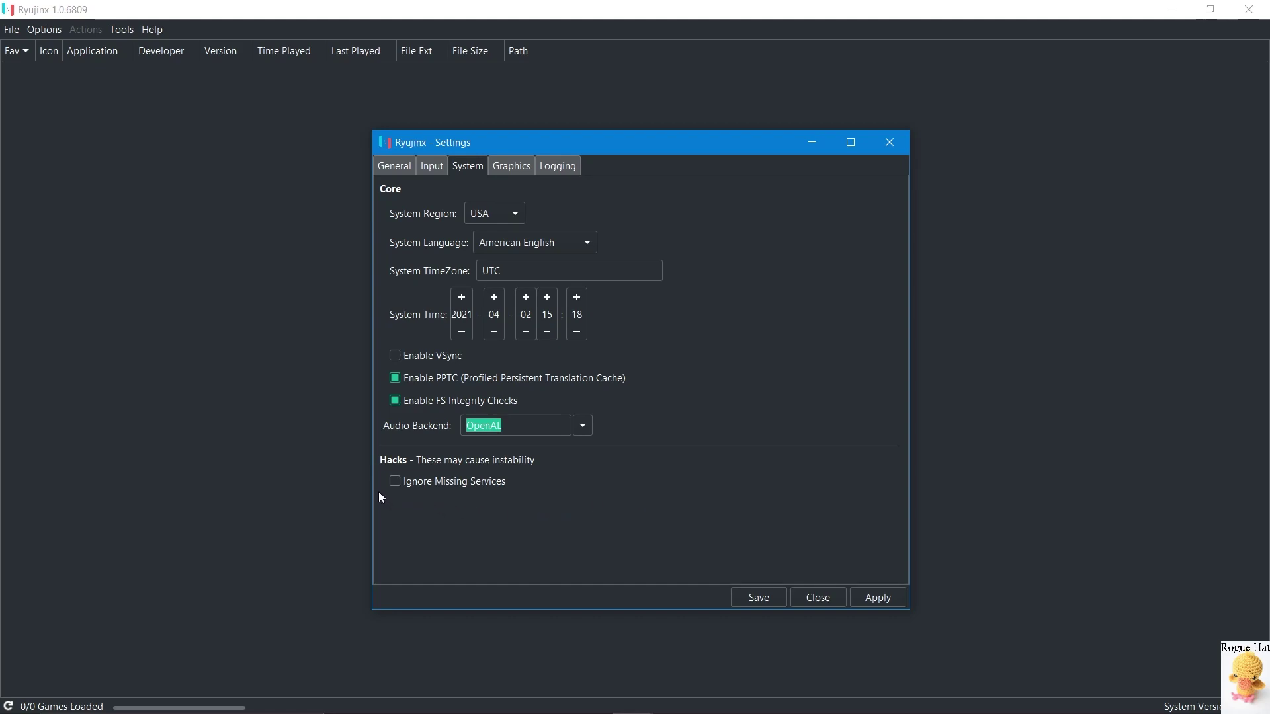
click(487, 481)
click(485, 479)
In the Graphics settings, try 2x anisotropic filtering and set it back to Auto
click(498, 171)
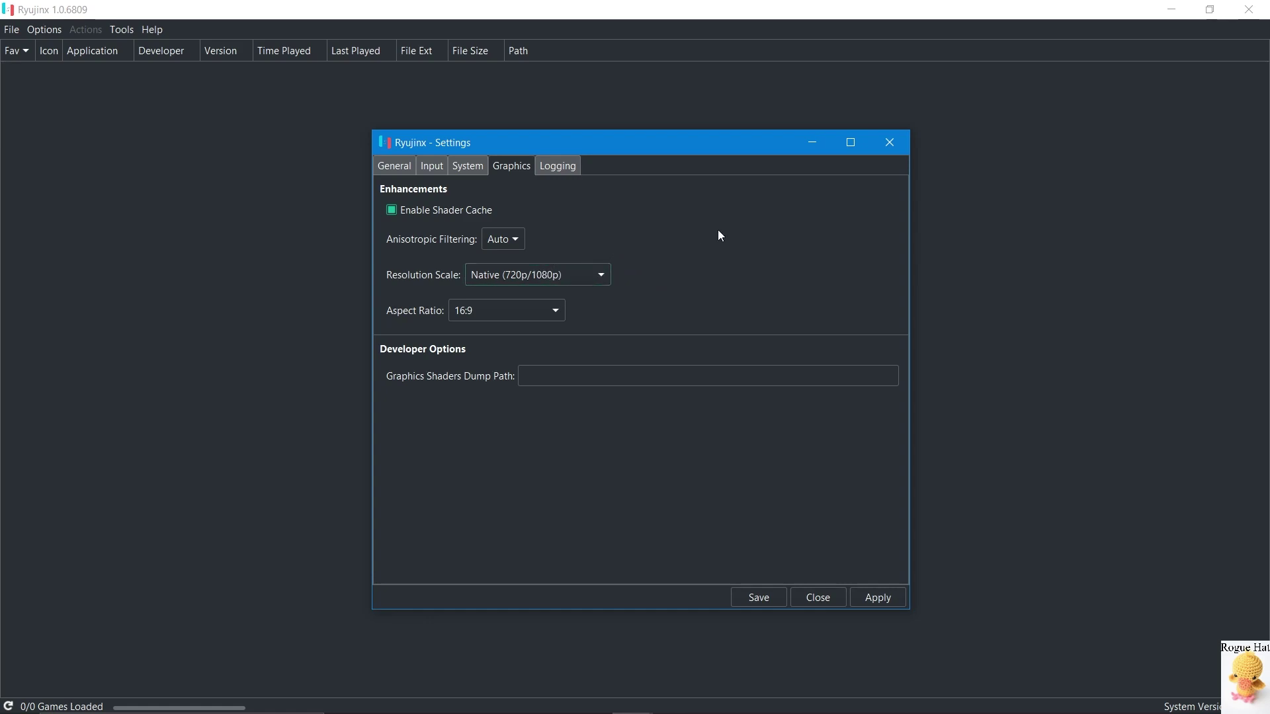
click(501, 245)
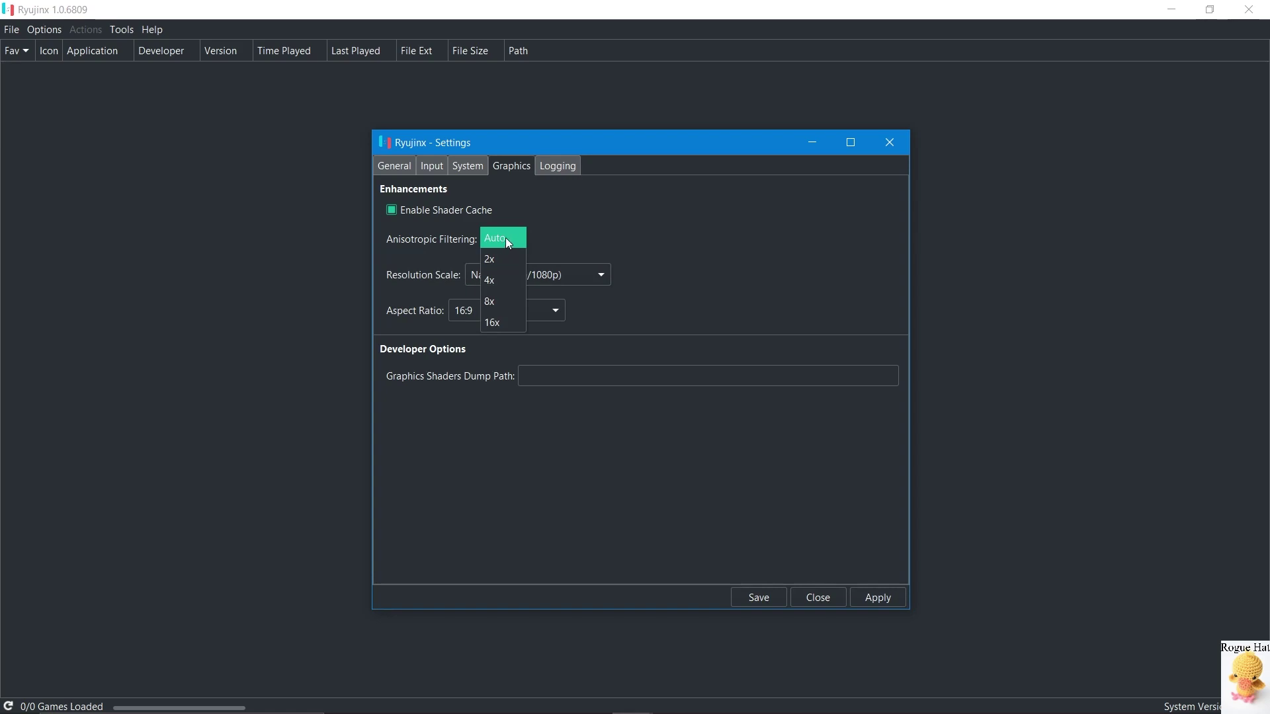
click(508, 242)
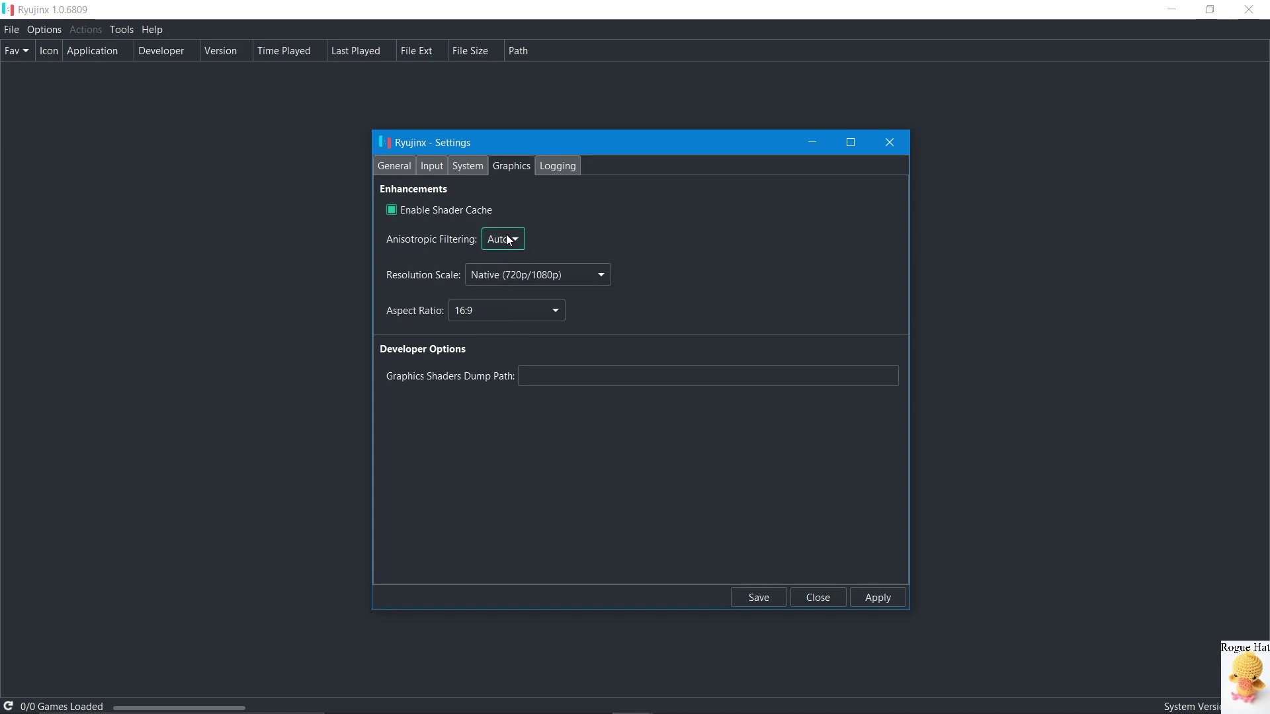
click(508, 240)
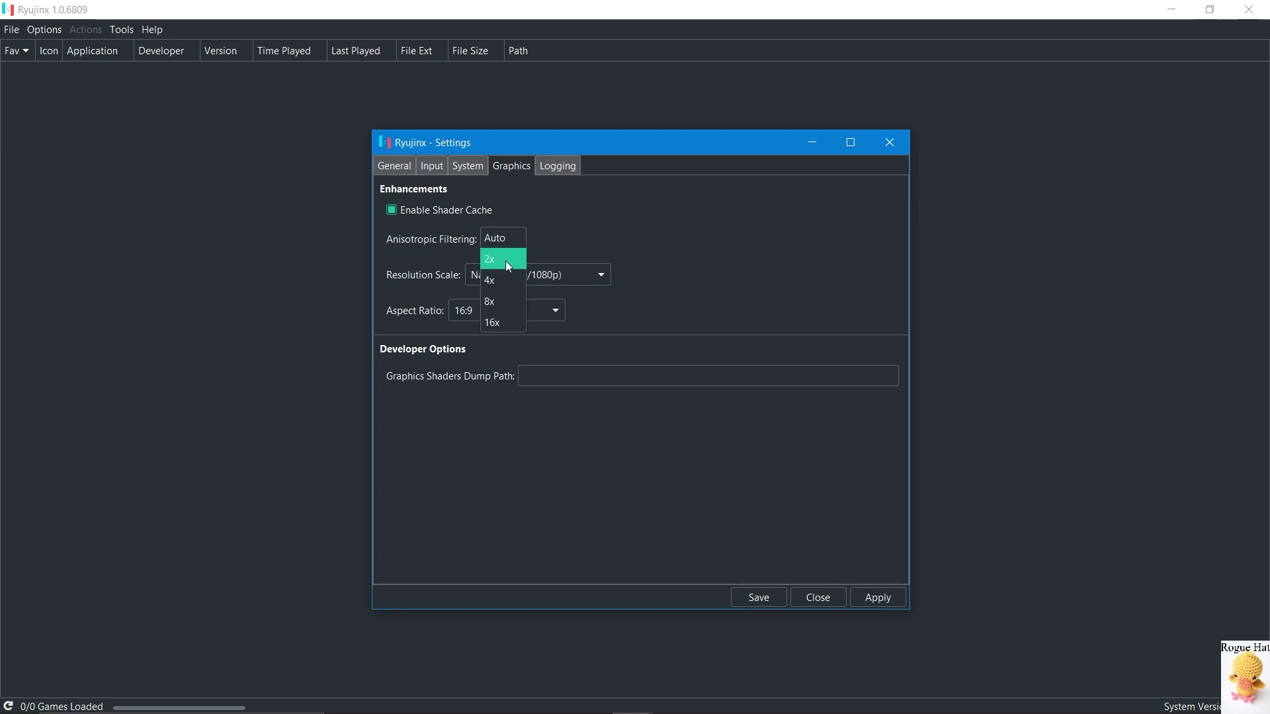
click(506, 262)
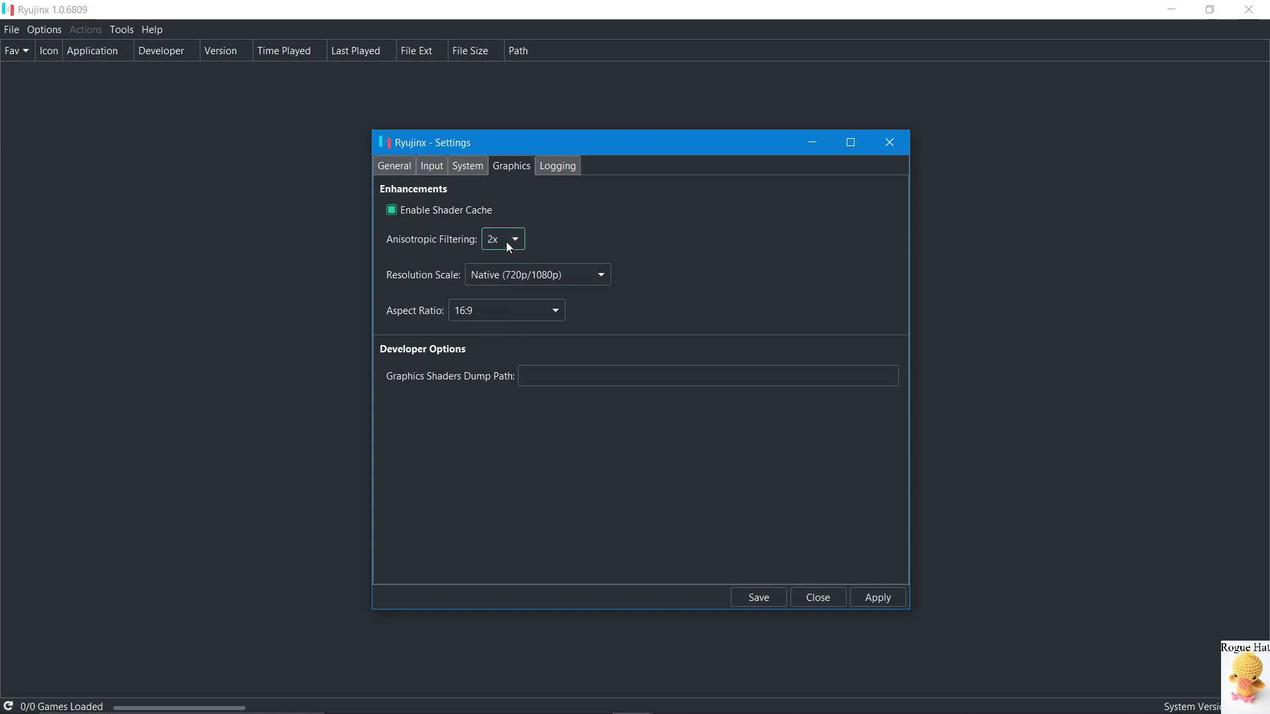
click(508, 246)
click(516, 225)
Go through the anisotropic filtering levels again, trying 2x and restoring Auto
click(513, 245)
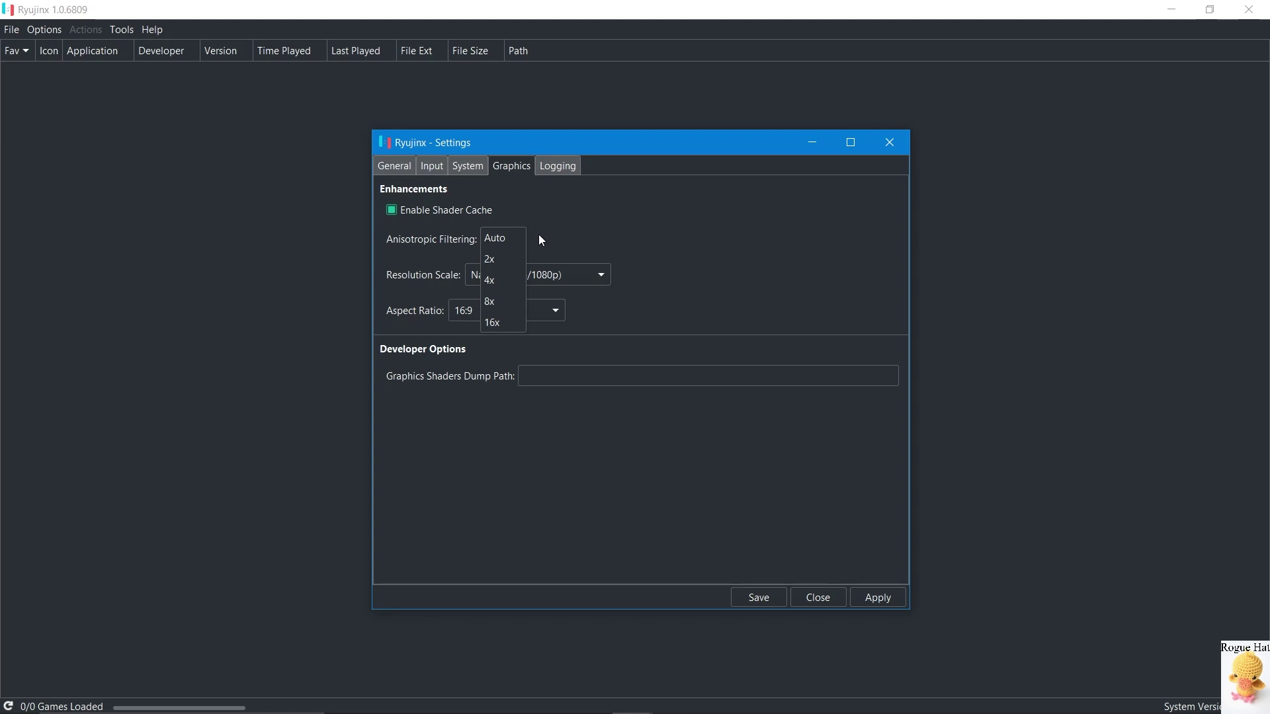
click(537, 238)
click(516, 244)
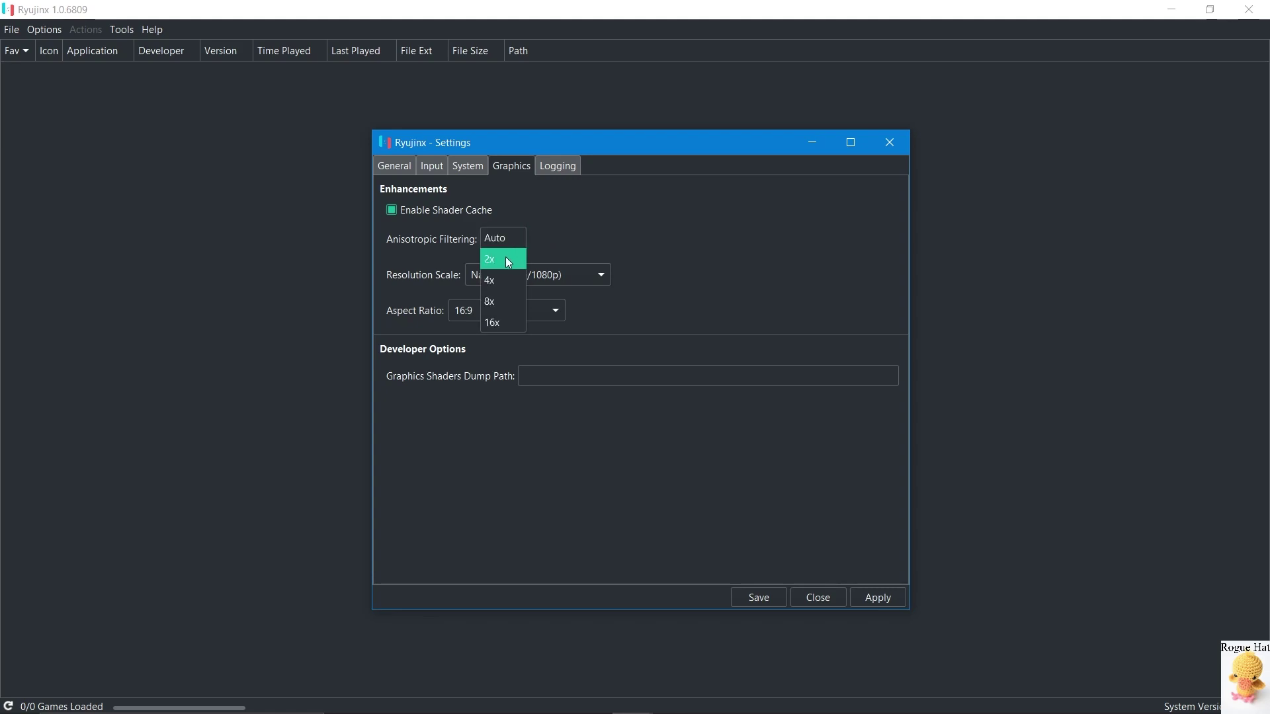
click(508, 259)
click(518, 248)
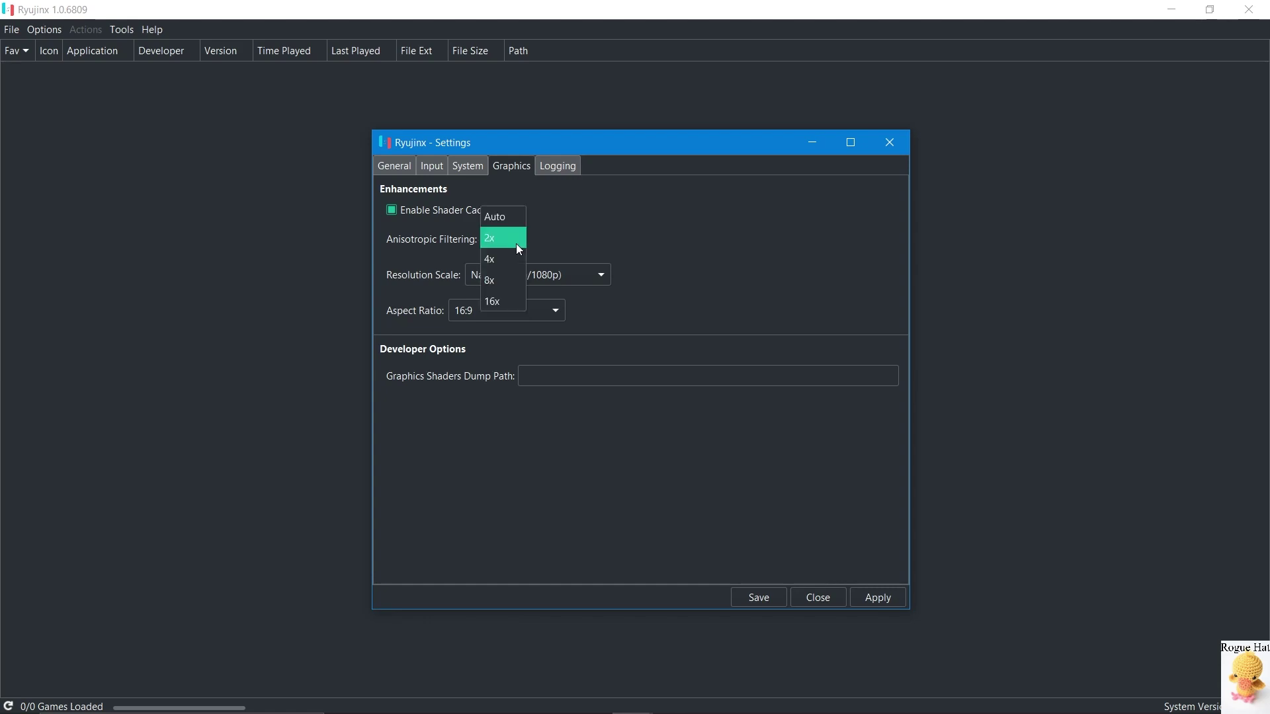
click(511, 221)
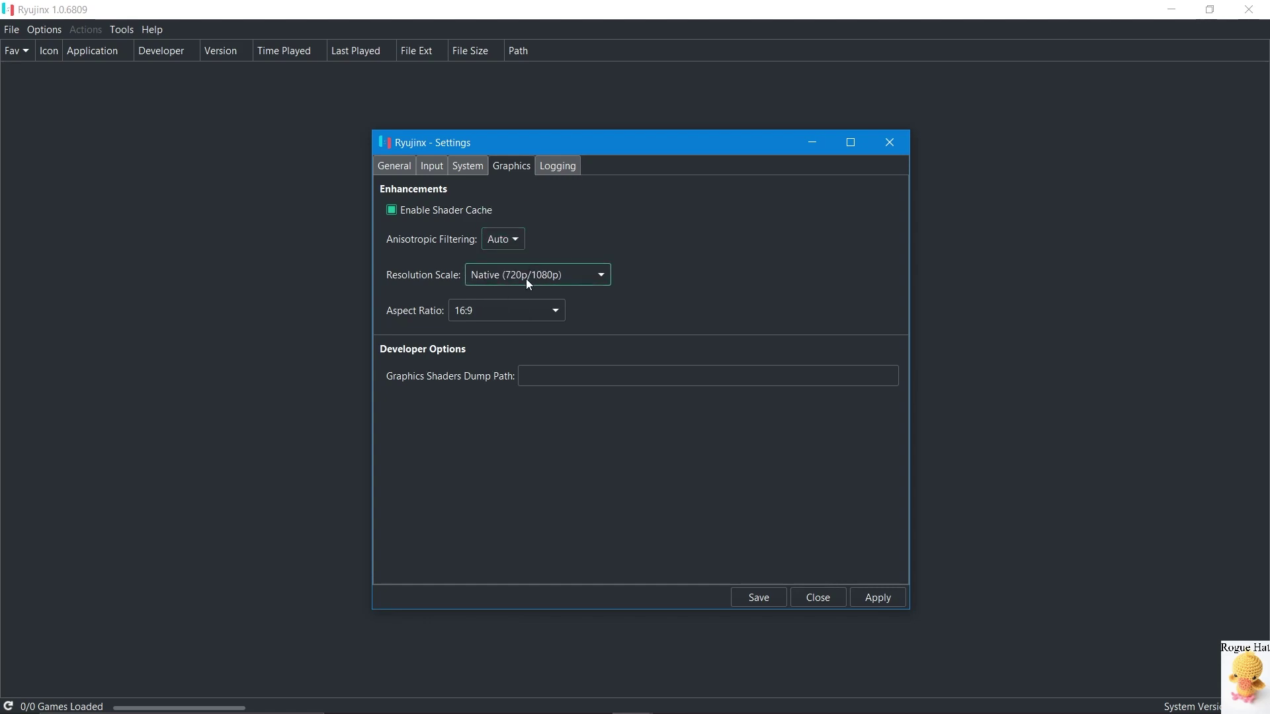
Review the resolution scale options from 2x up to Custom, keeping Native (720p/1080p)
click(598, 275)
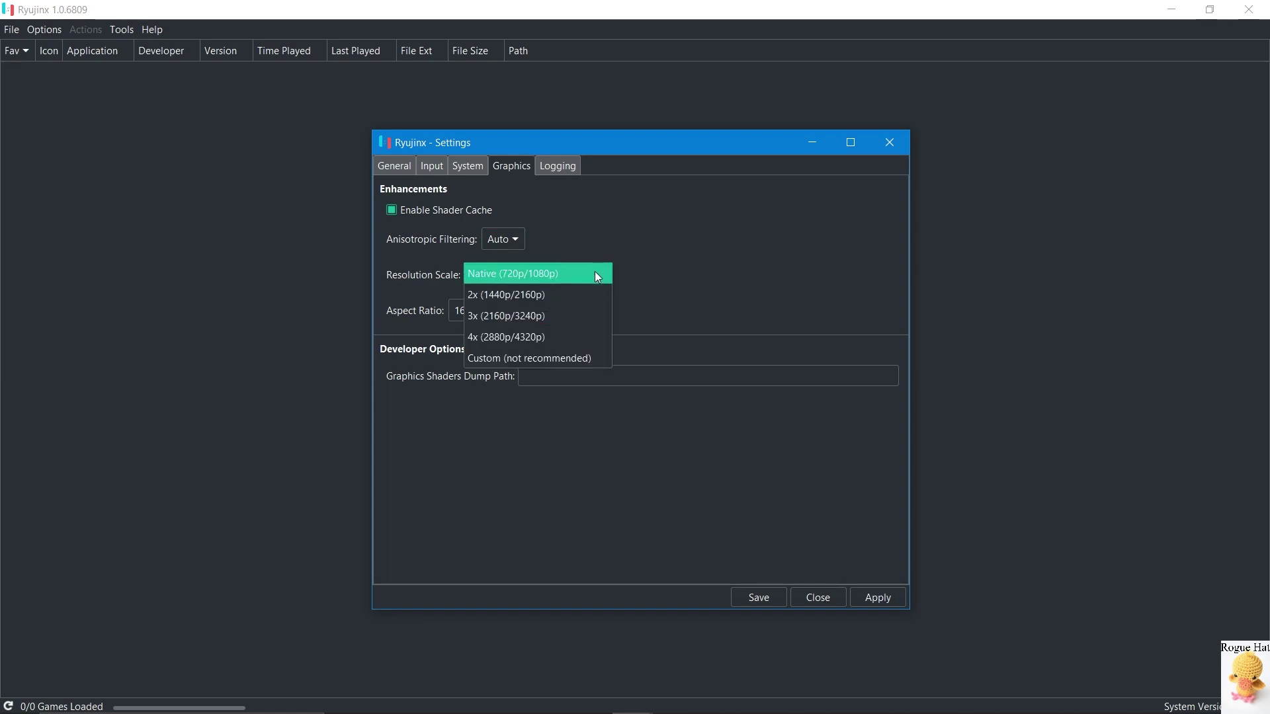
click(563, 272)
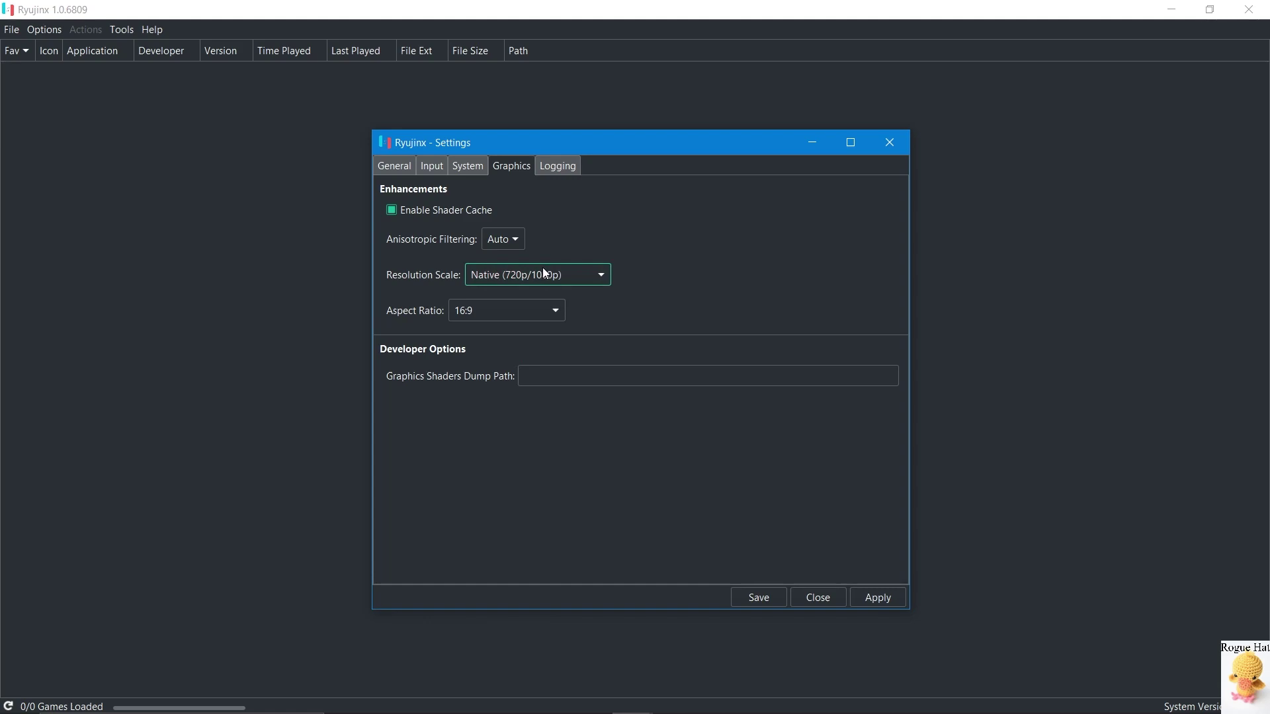
click(542, 273)
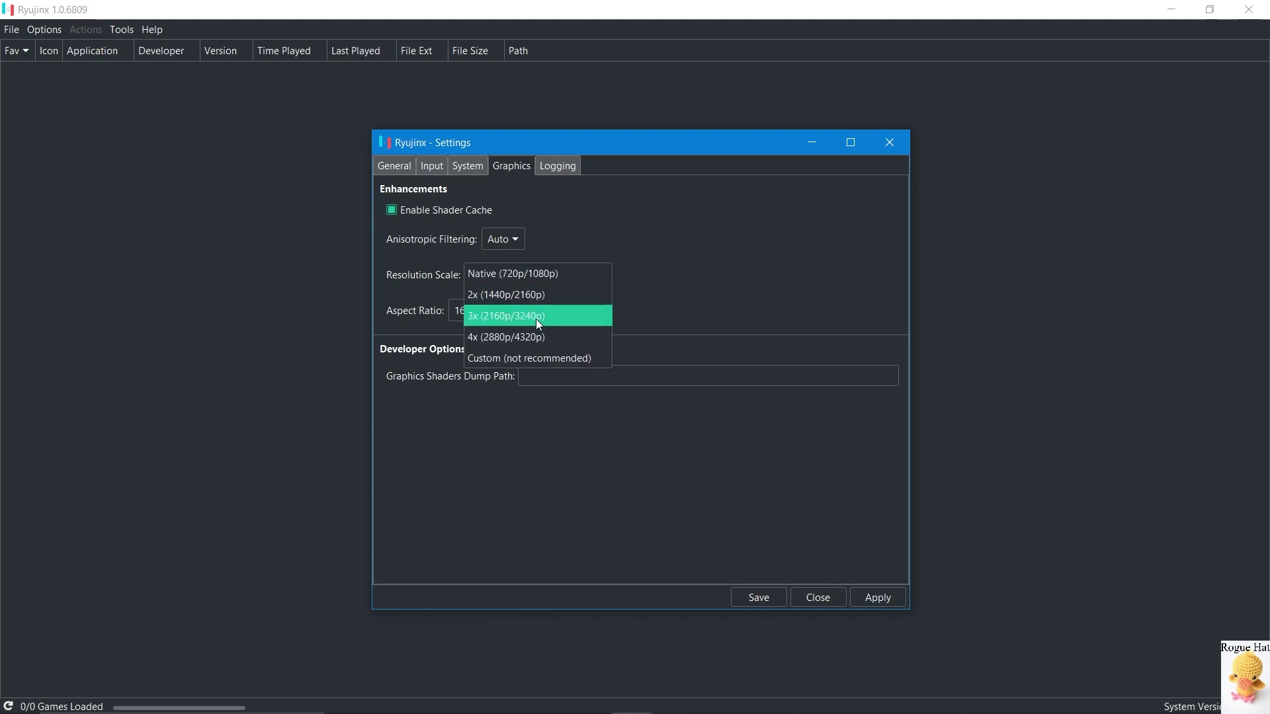
click(580, 228)
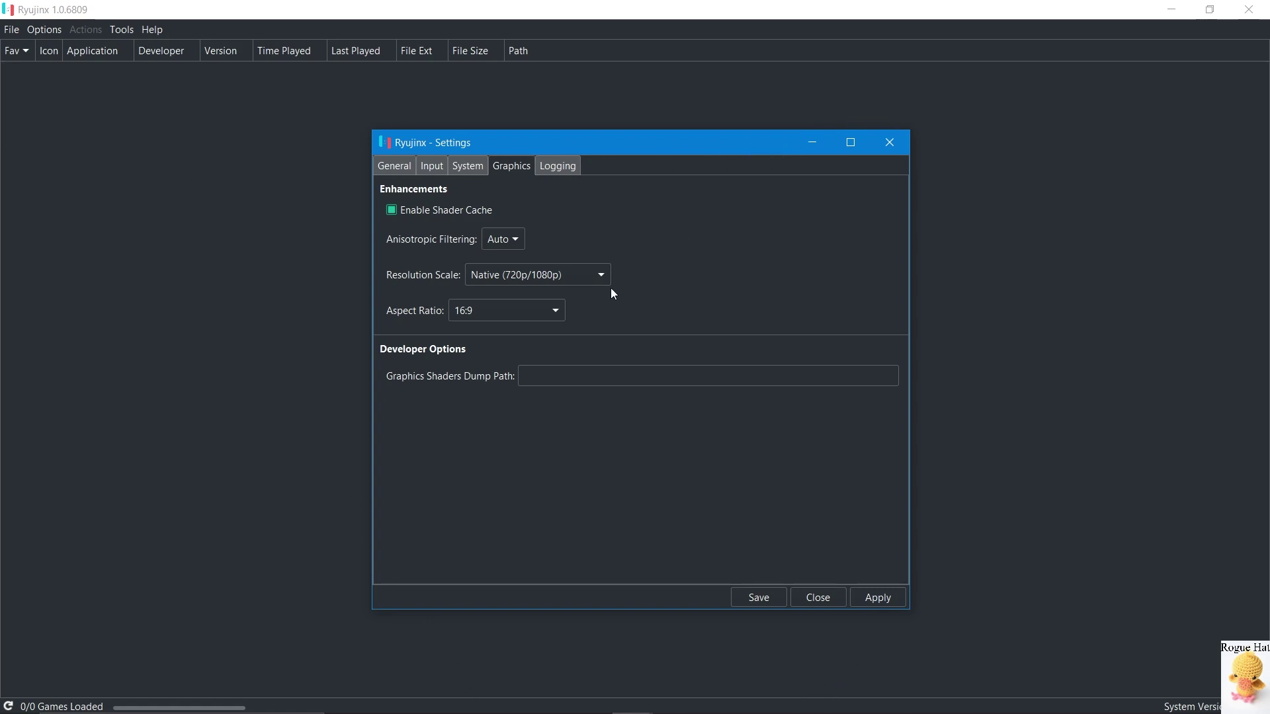
click(582, 271)
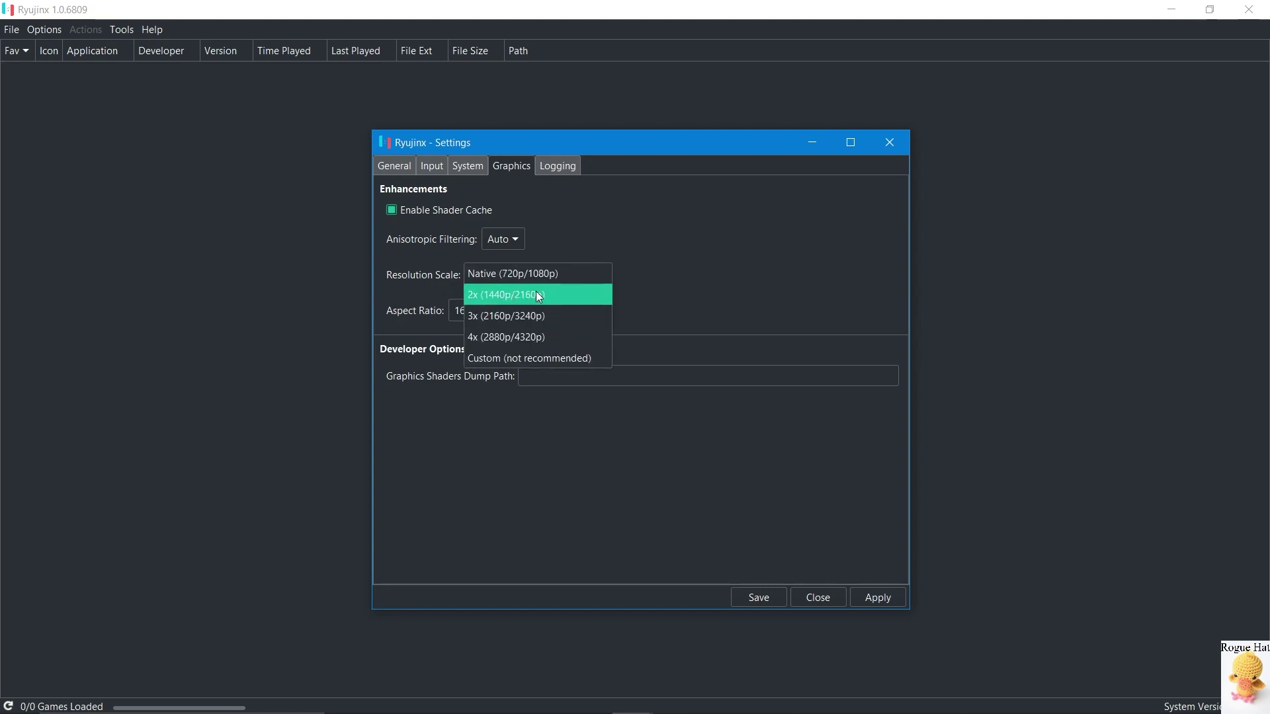
click(626, 261)
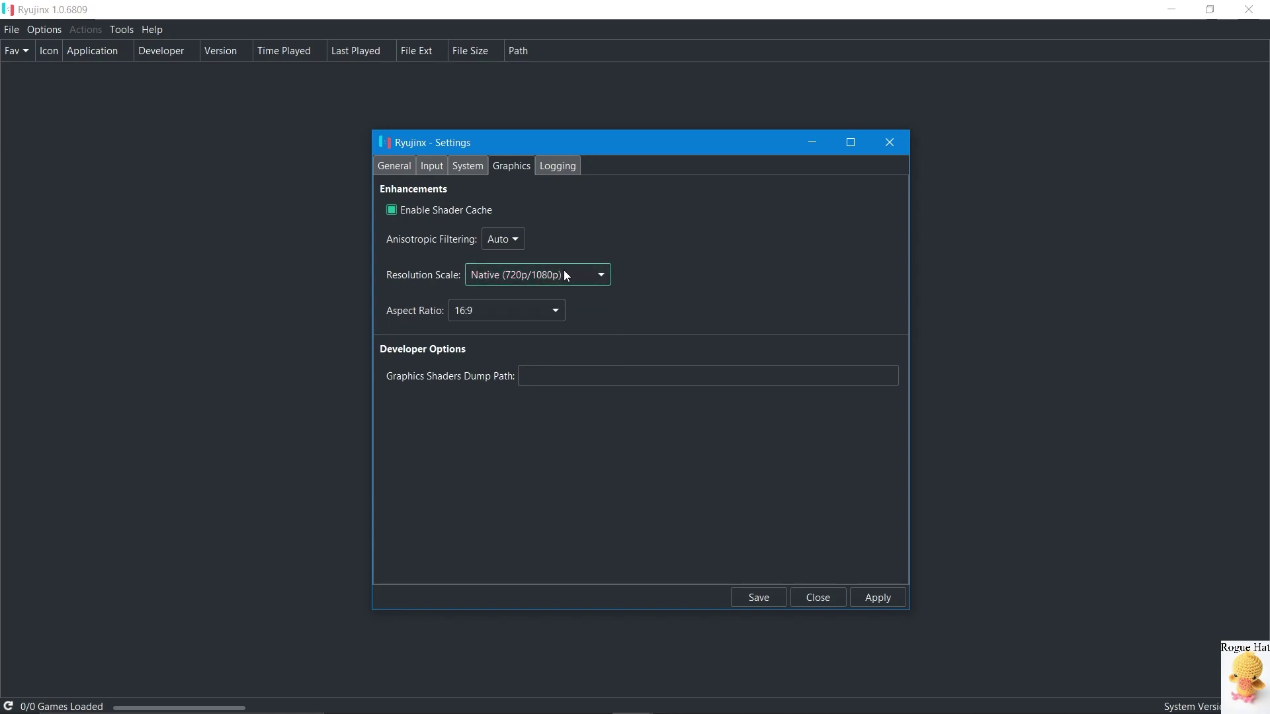
Check the available aspect ratios, keeping 16:9, and point out the empty Graphics Shaders Dump Path
click(549, 310)
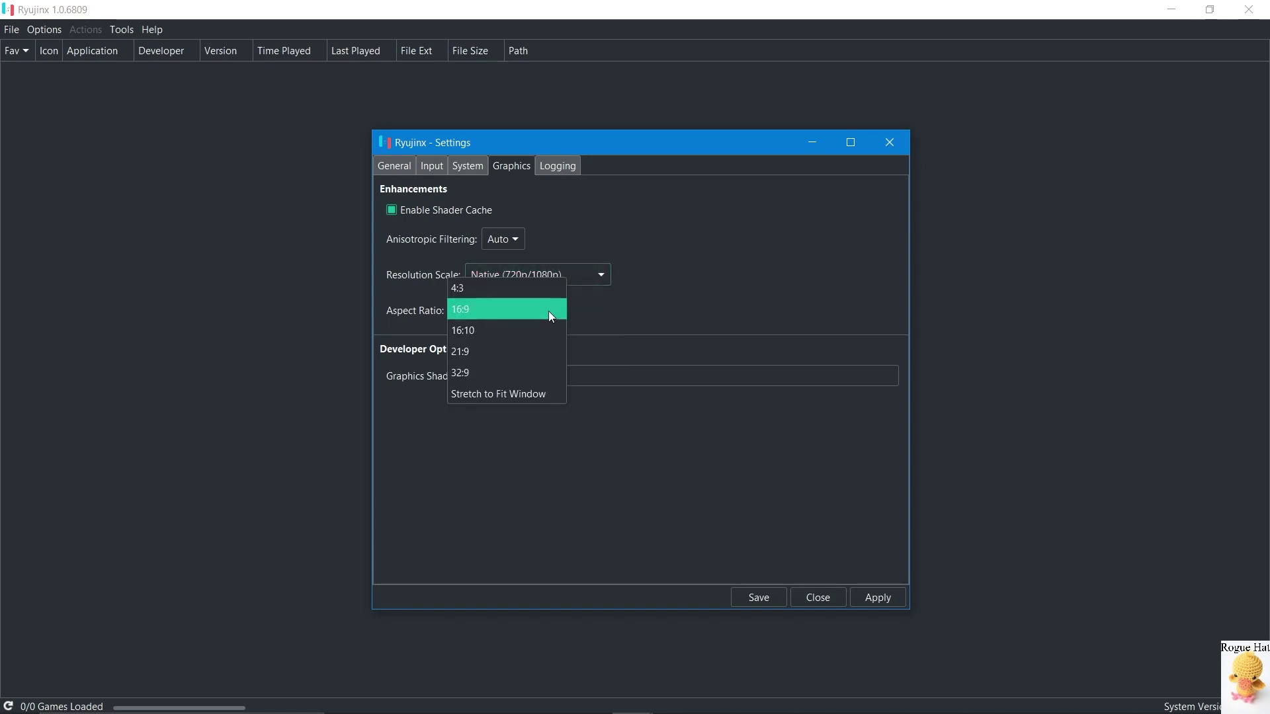
click(549, 310)
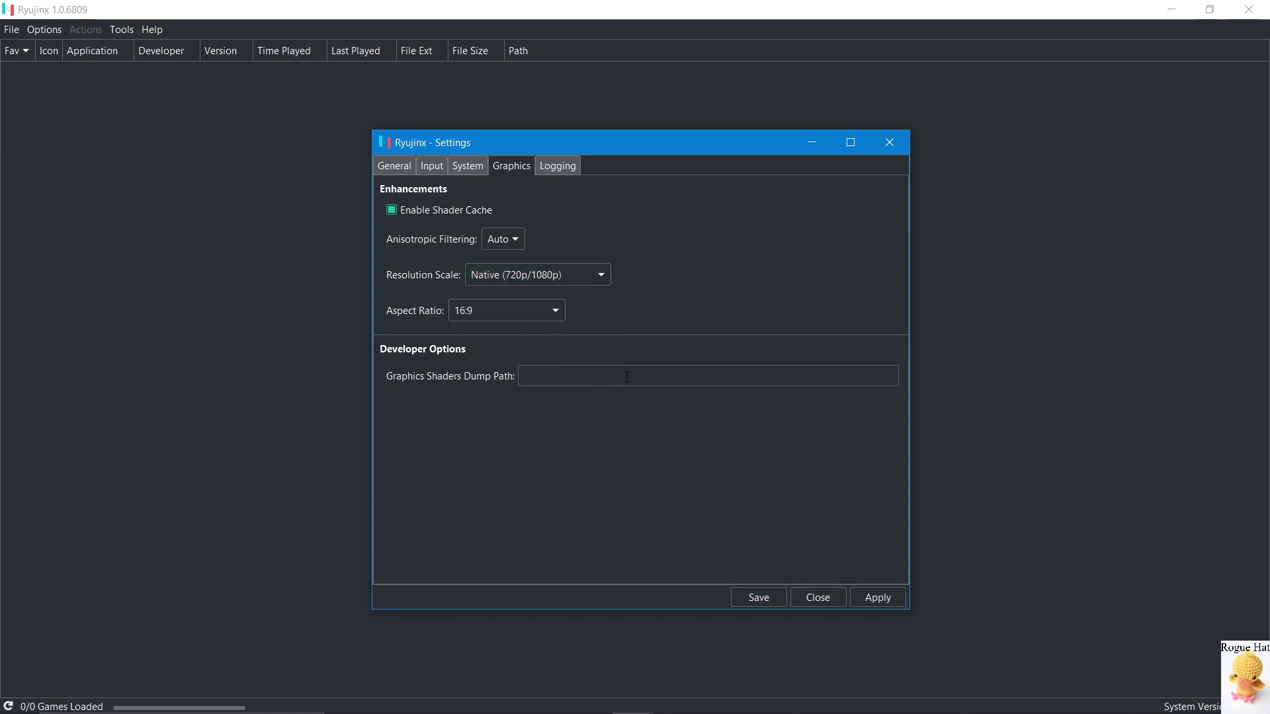
click(546, 375)
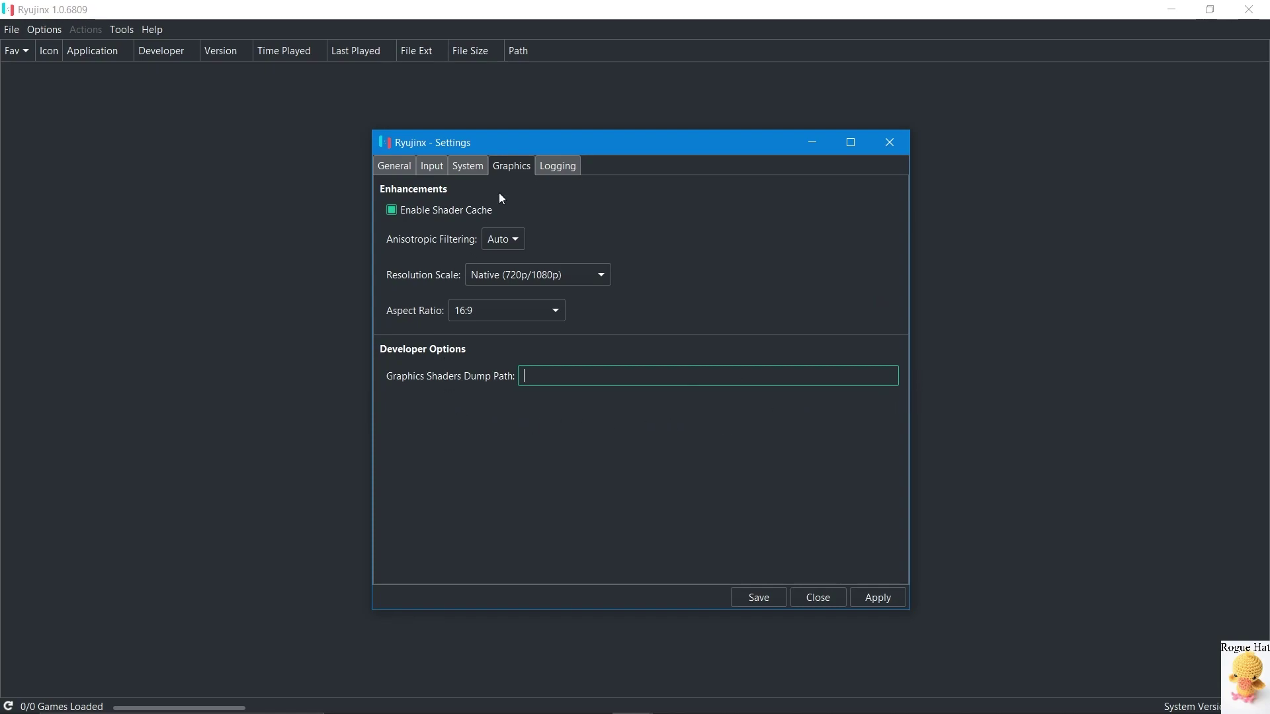
In the Logging settings, disable the stub, info, warning, error and guest logs, leaving logging to file enabled
click(553, 166)
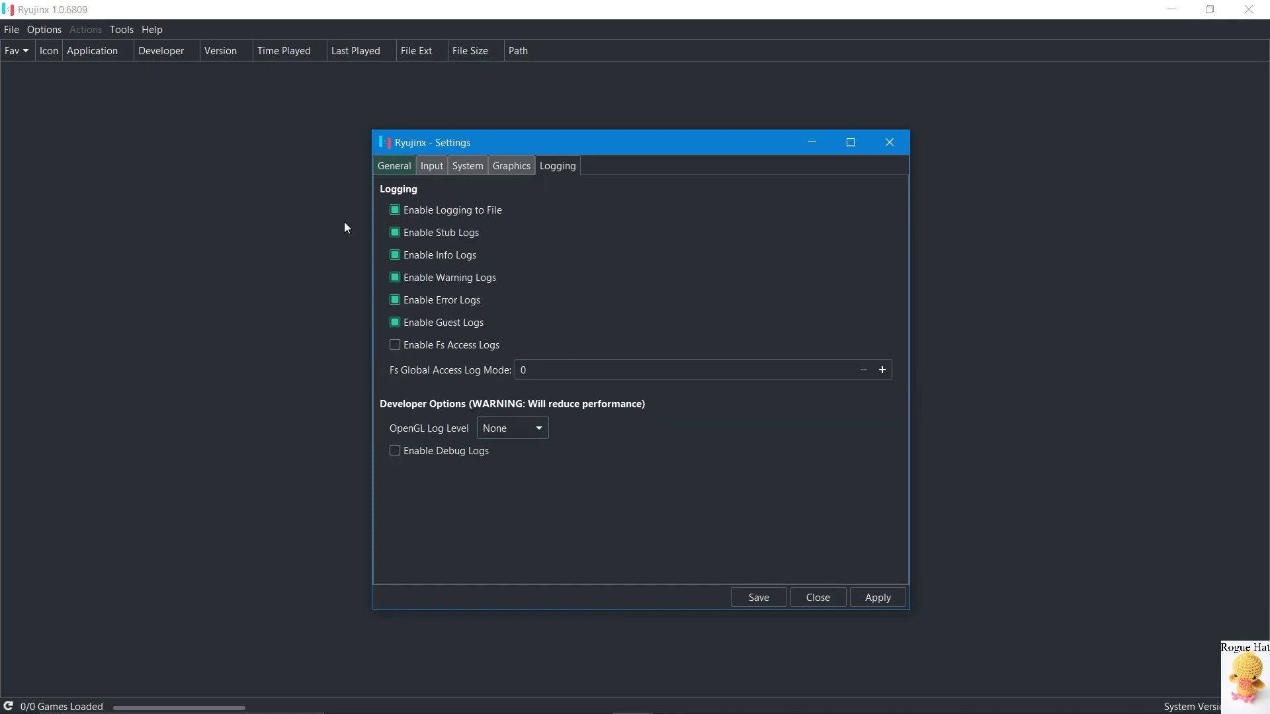
click(424, 275)
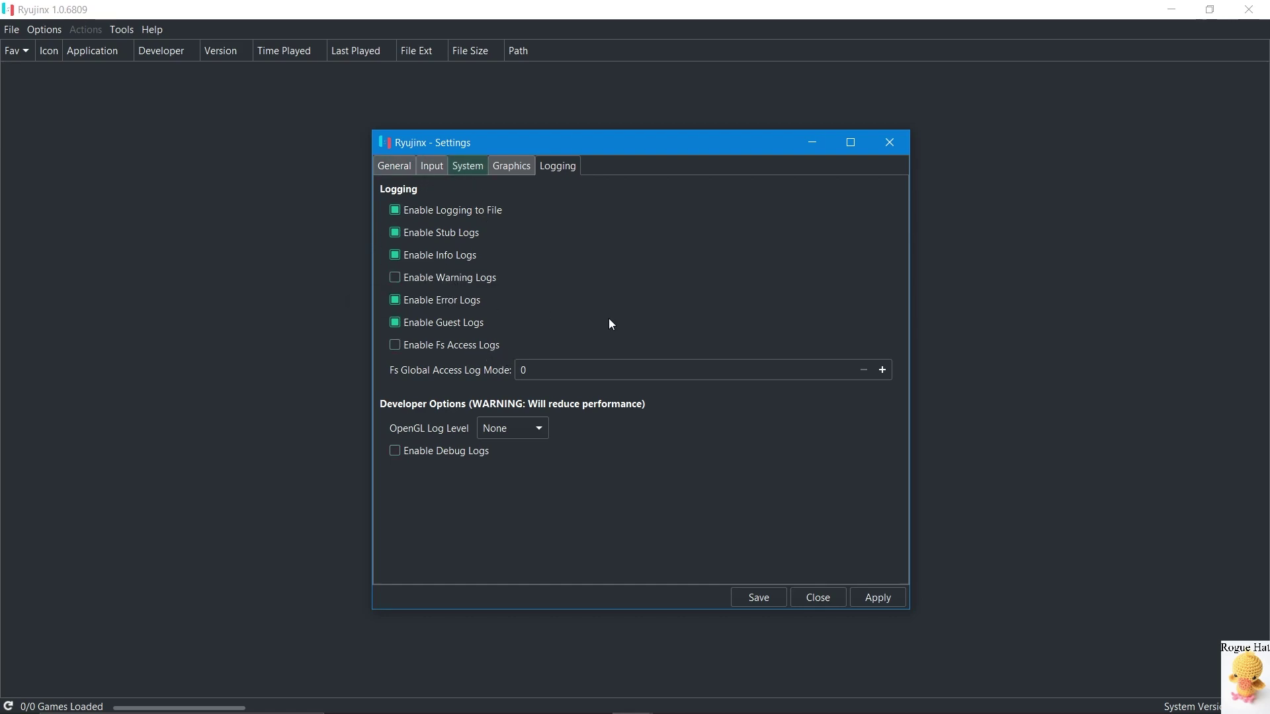
click(445, 257)
click(439, 235)
click(473, 306)
click(468, 320)
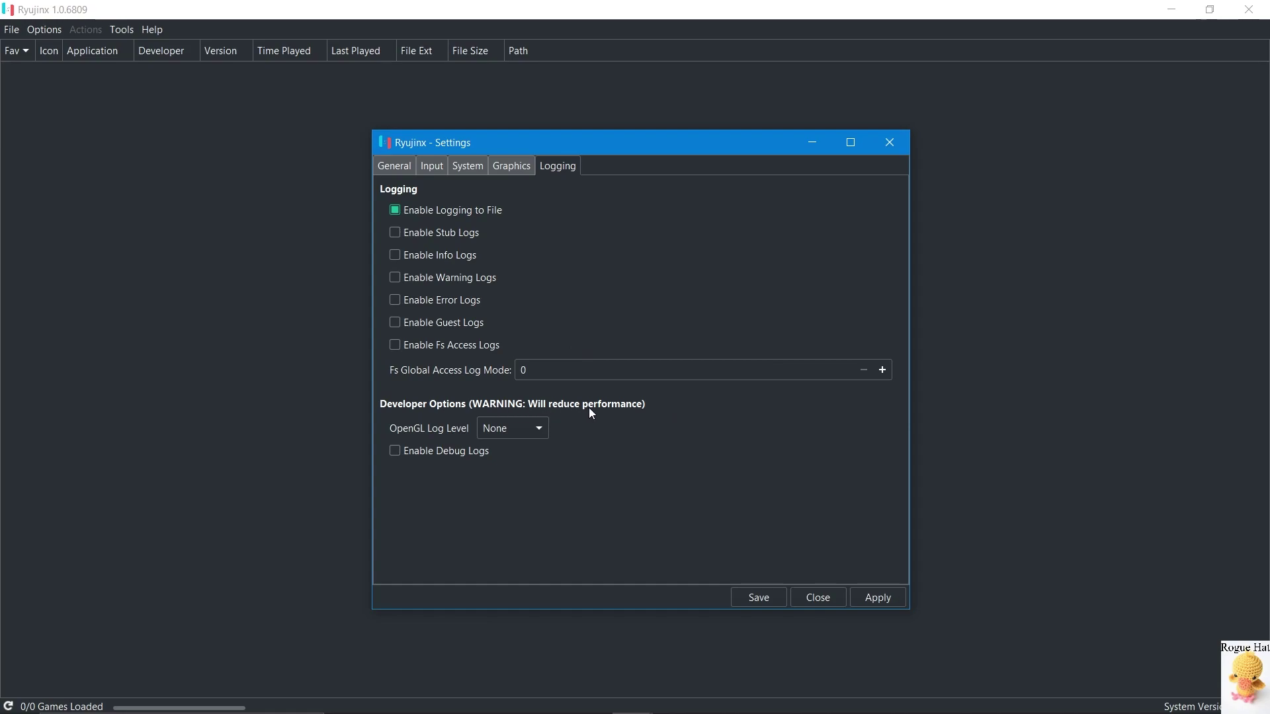
Review the OpenGL log level options under the logging developer options, keeping None
click(535, 430)
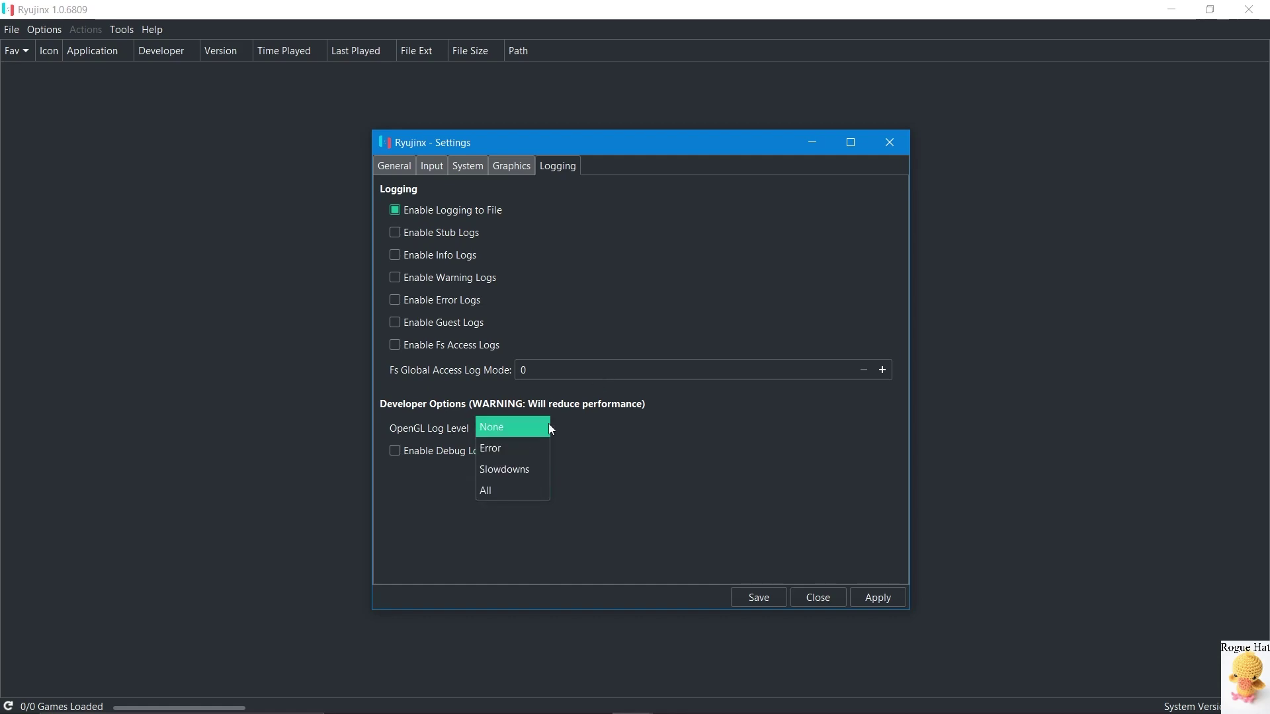
click(547, 426)
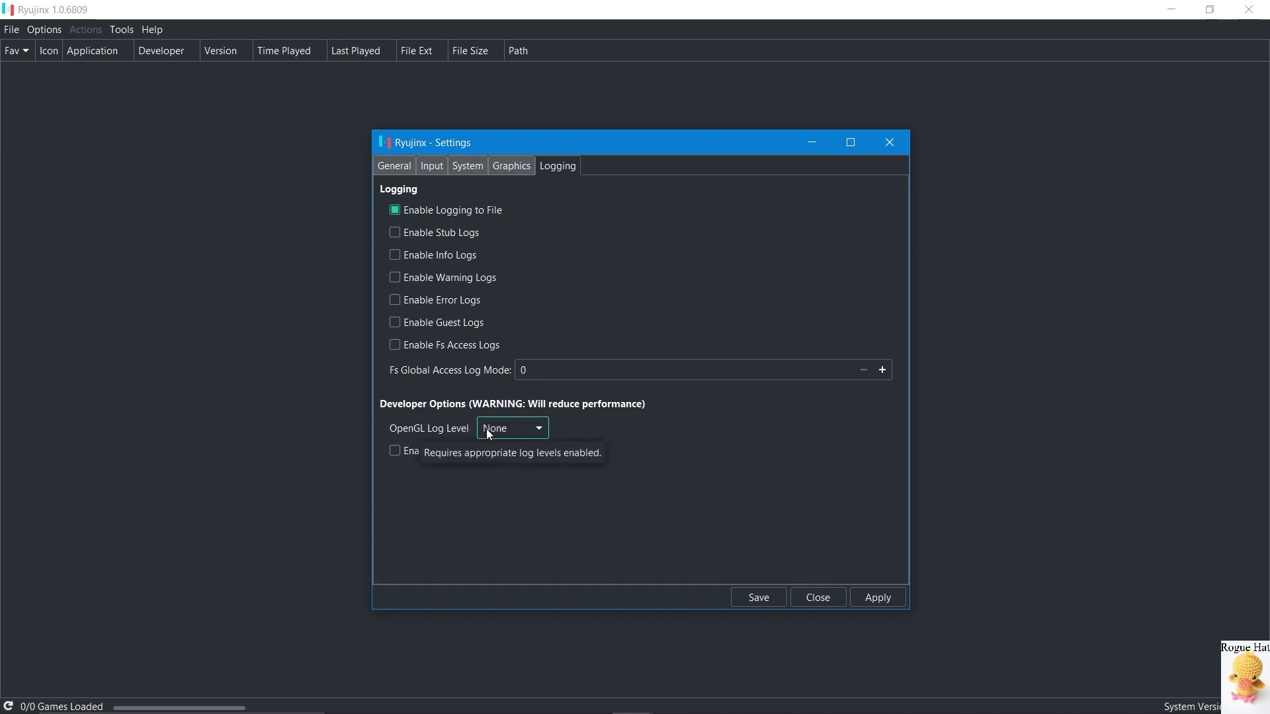
click(535, 430)
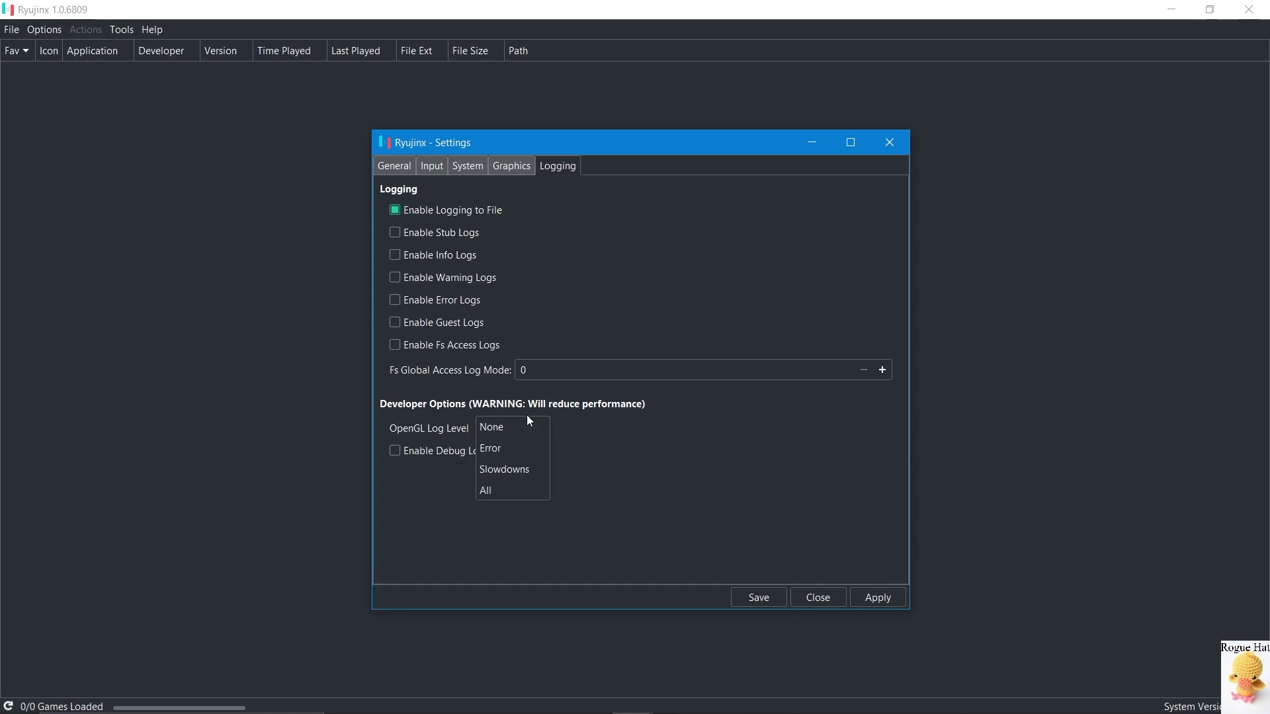
click(611, 419)
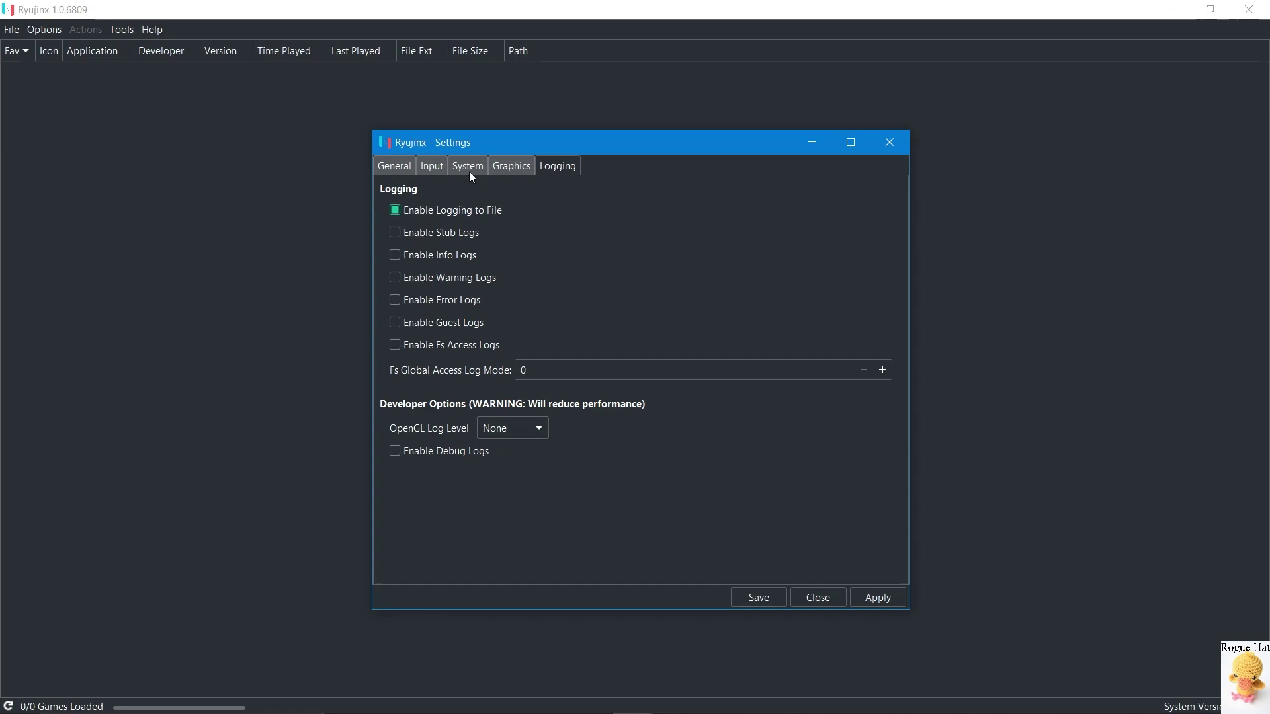
Revisit the Input, General and Logging settings and close the Settings window without saving
click(438, 167)
click(395, 165)
click(553, 167)
click(817, 599)
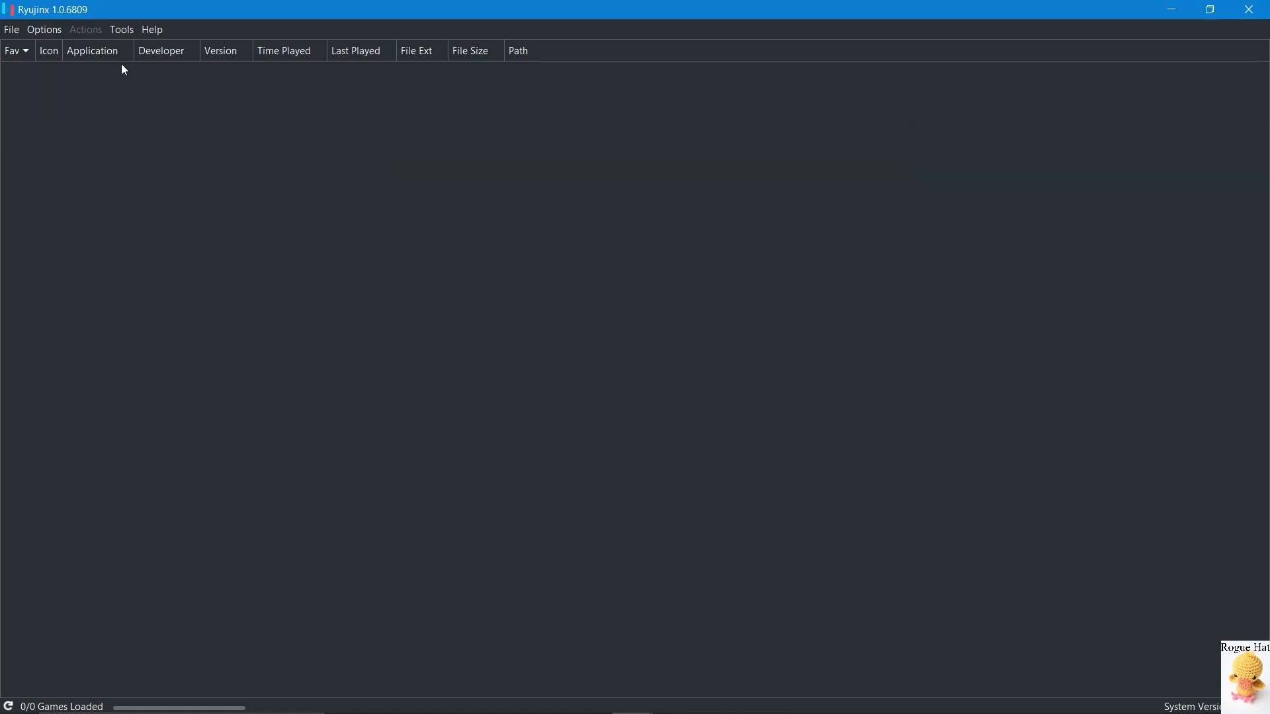
Load the application file Animal Crossing New Horizons.xci from the recent files to launch the game
click(25, 53)
click(12, 29)
mouse_move(121, 29)
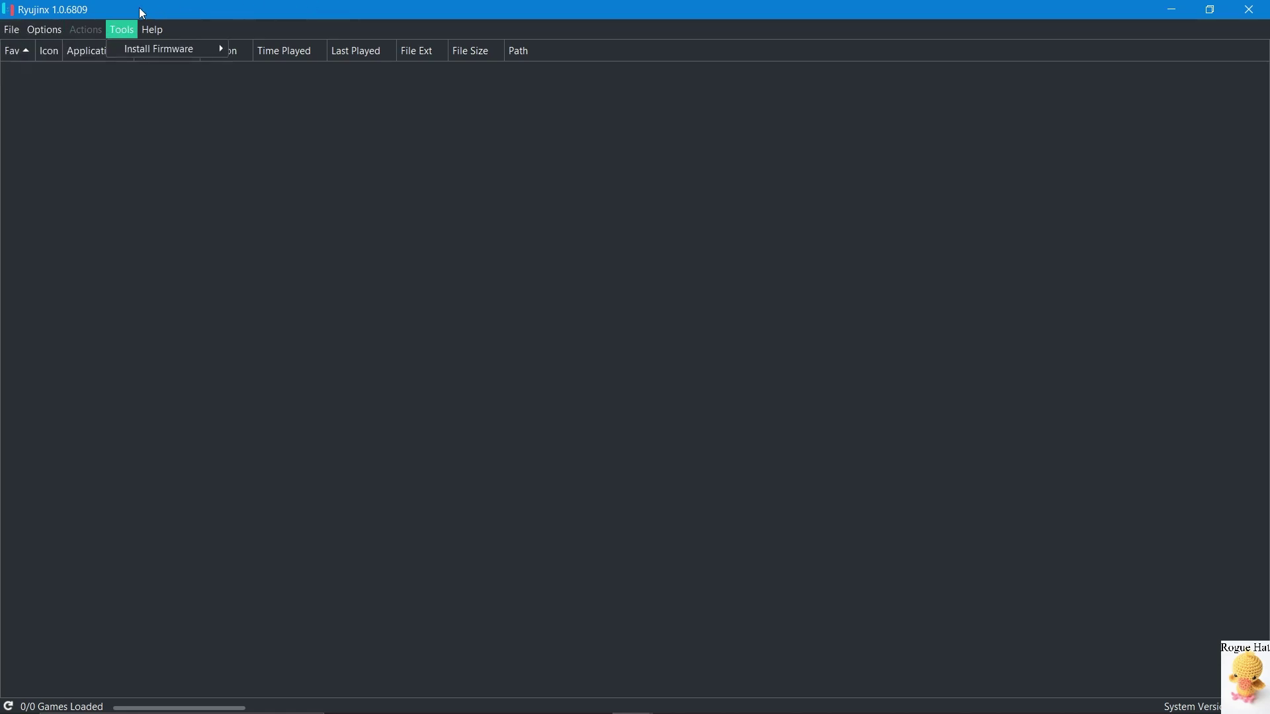
mouse_move(44, 29)
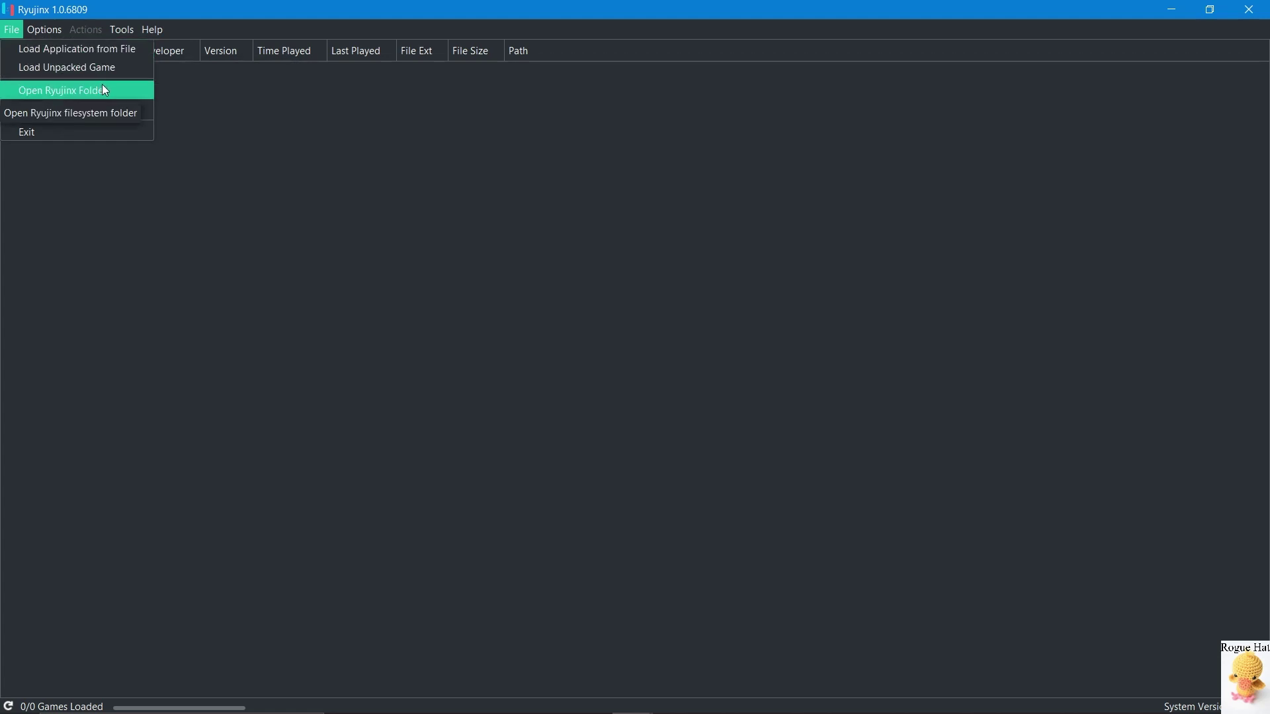
click(109, 51)
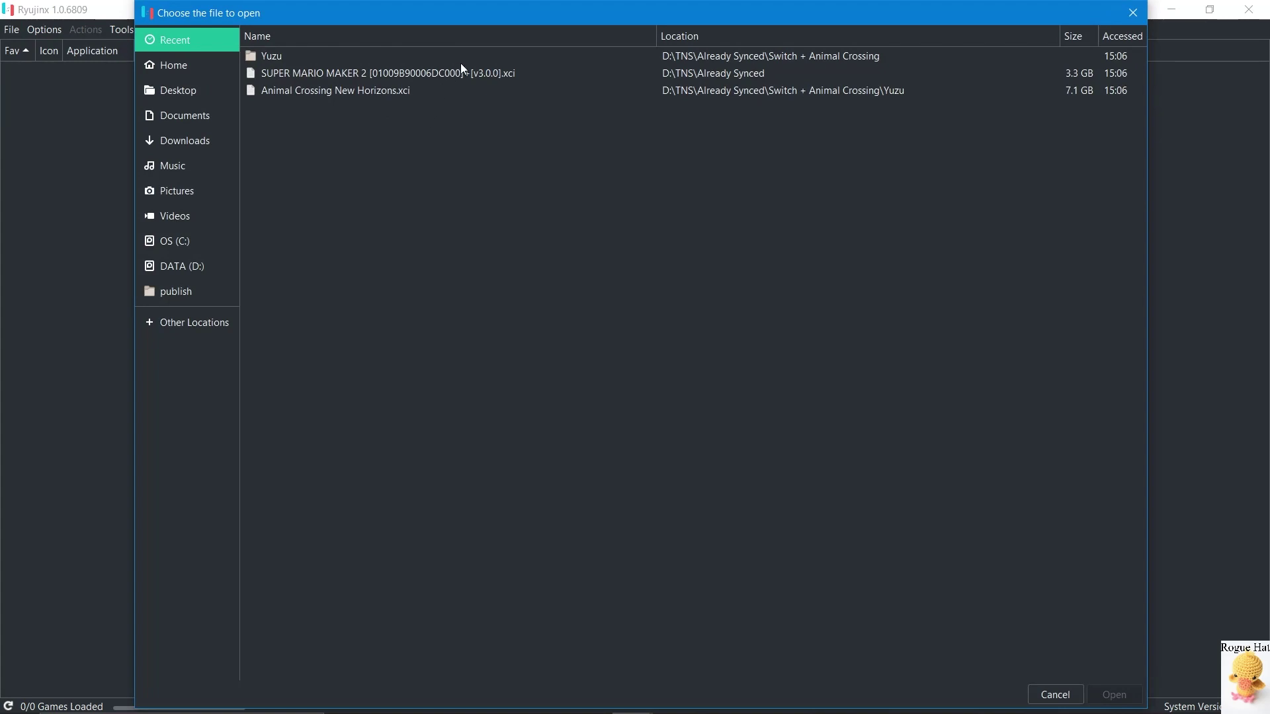
click(405, 89)
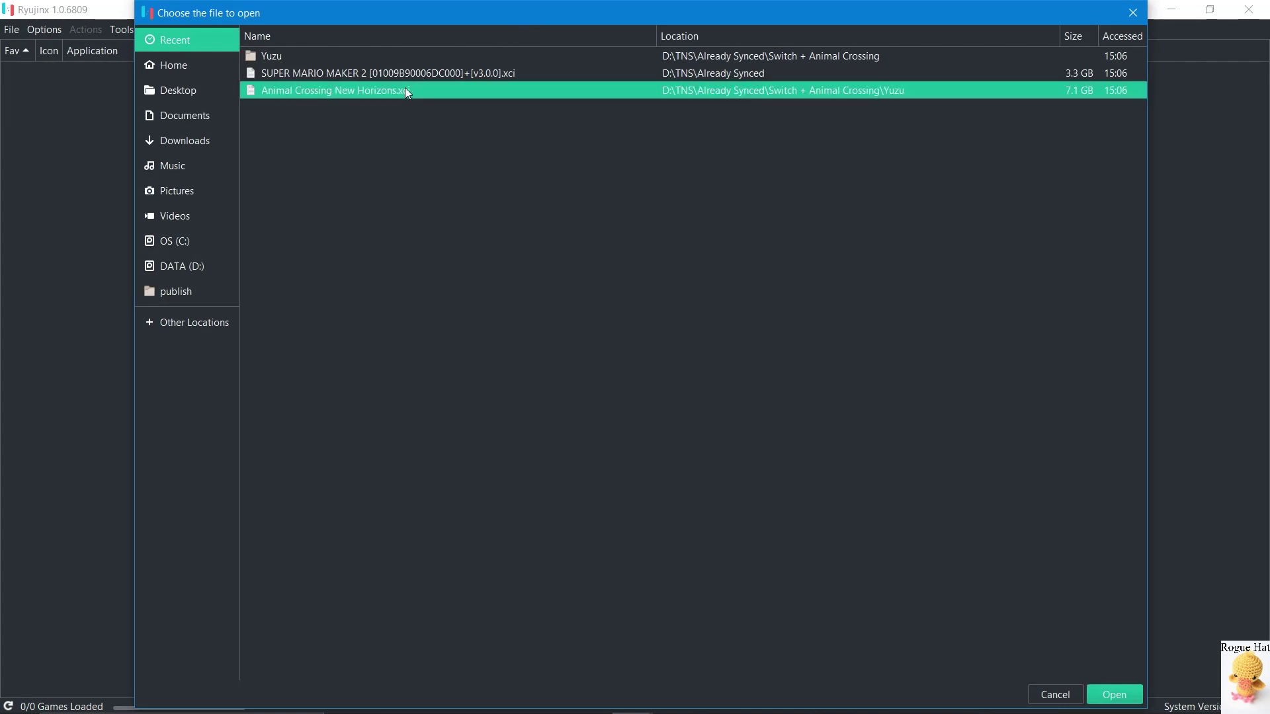
click(1102, 696)
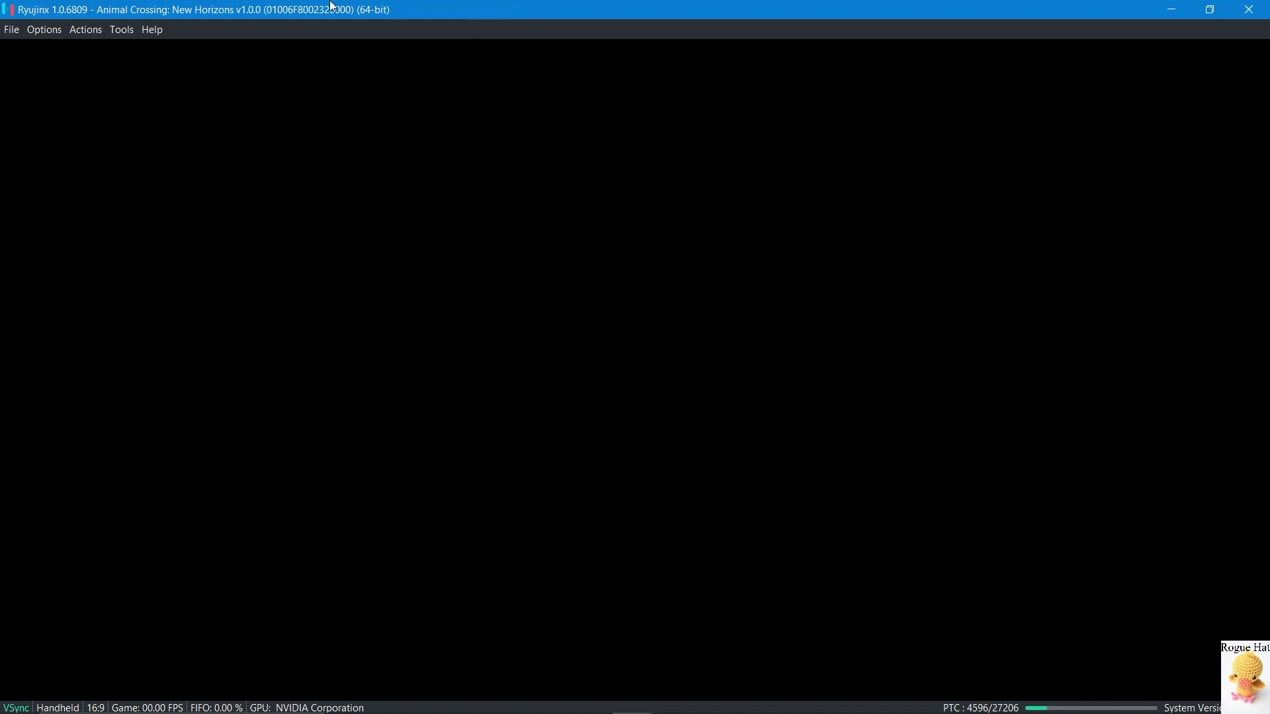
Stop the emulation of Animal Crossing: New Horizons and return to the game selection
click(150, 27)
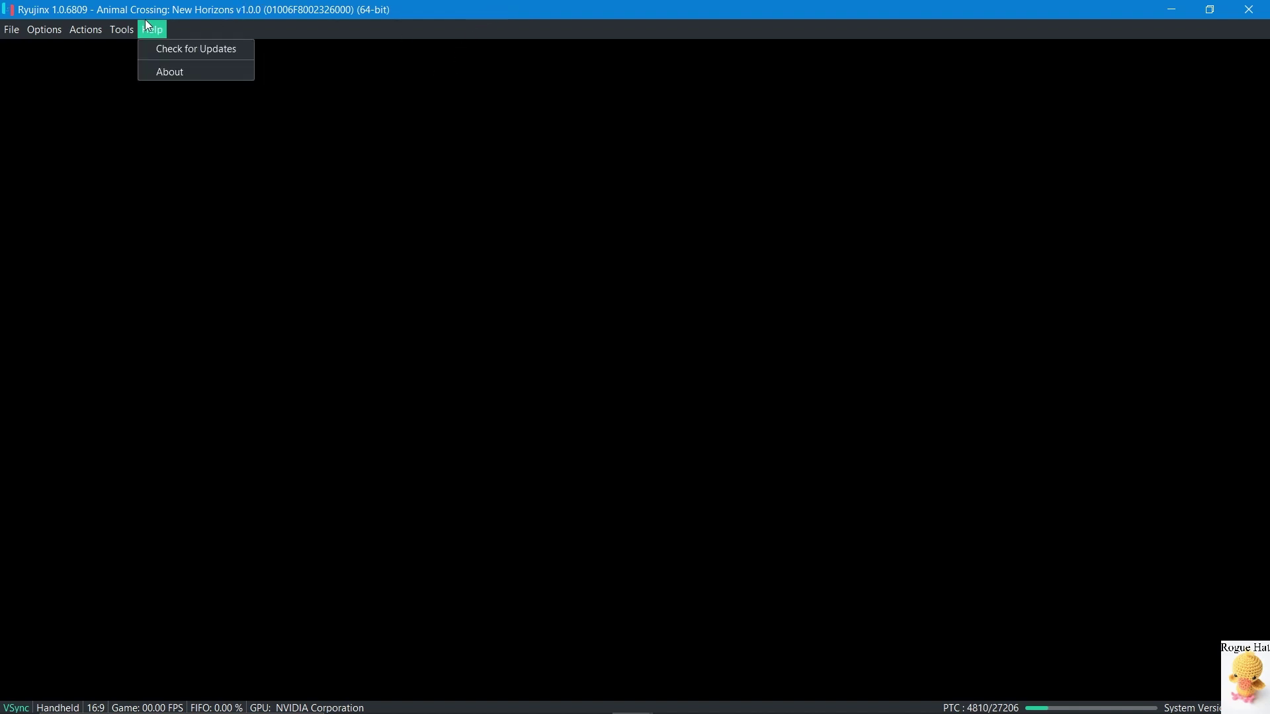
click(205, 103)
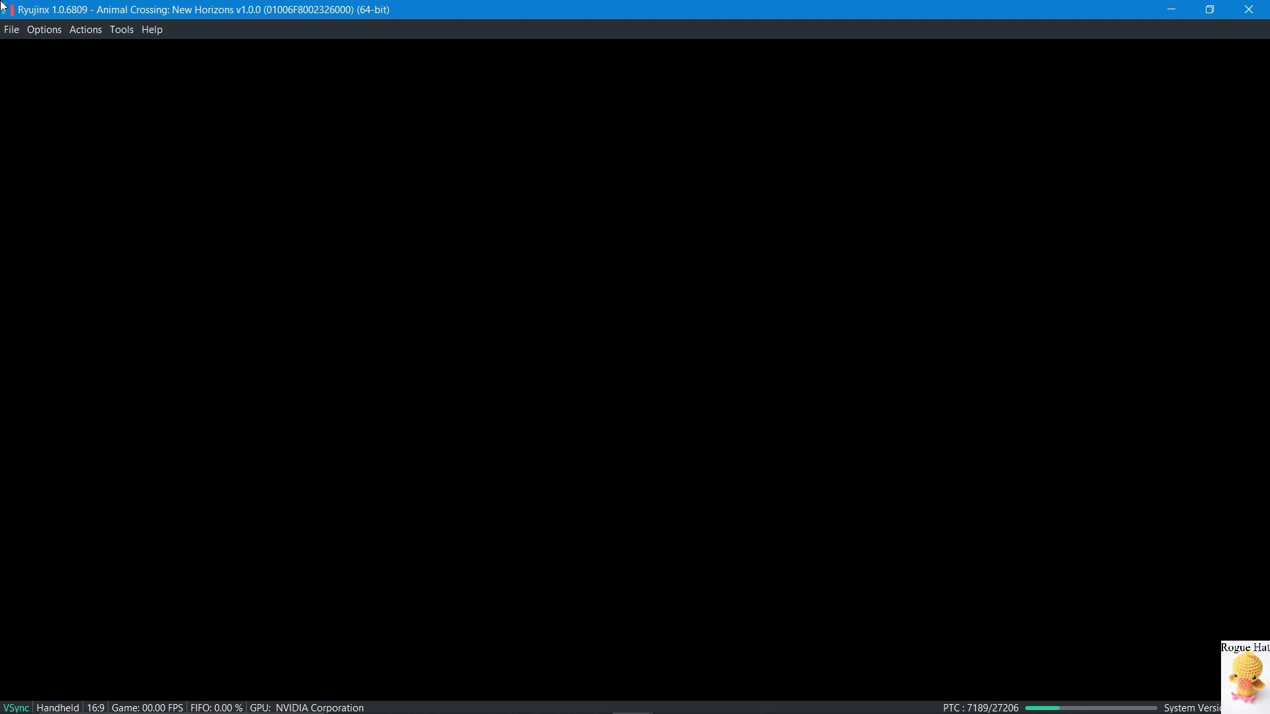
click(32, 35)
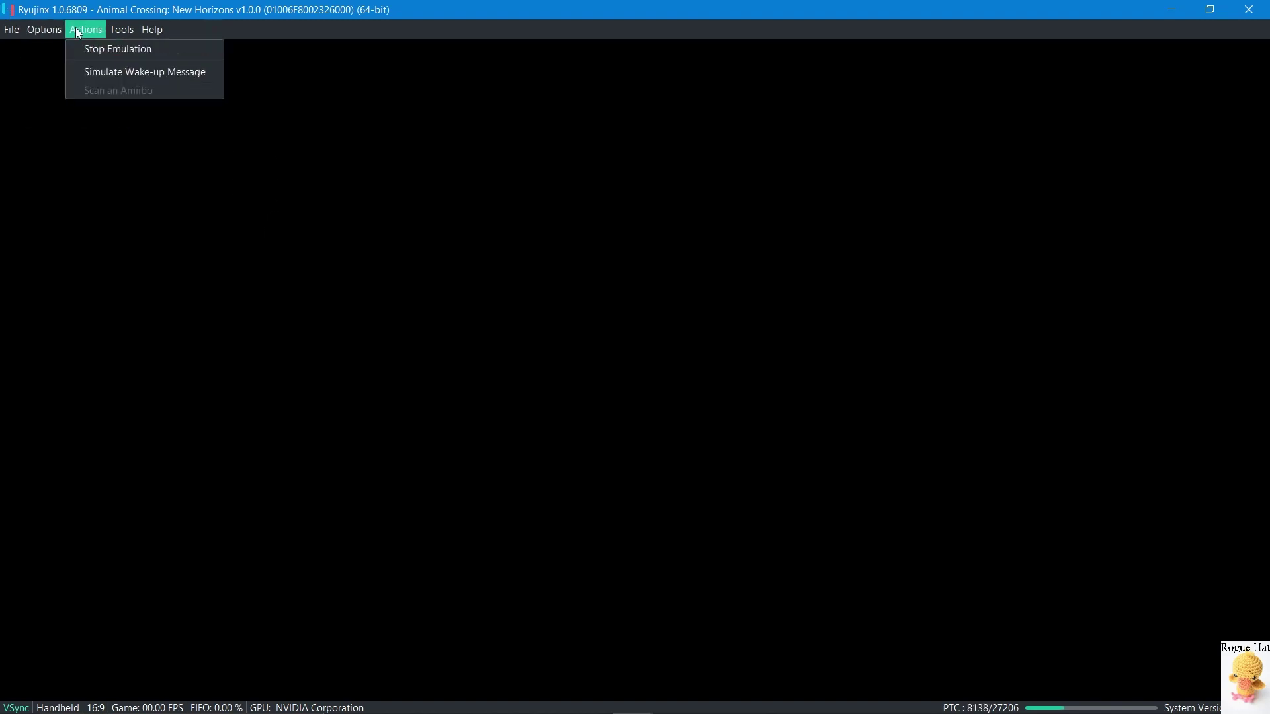
mouse_move(113, 37)
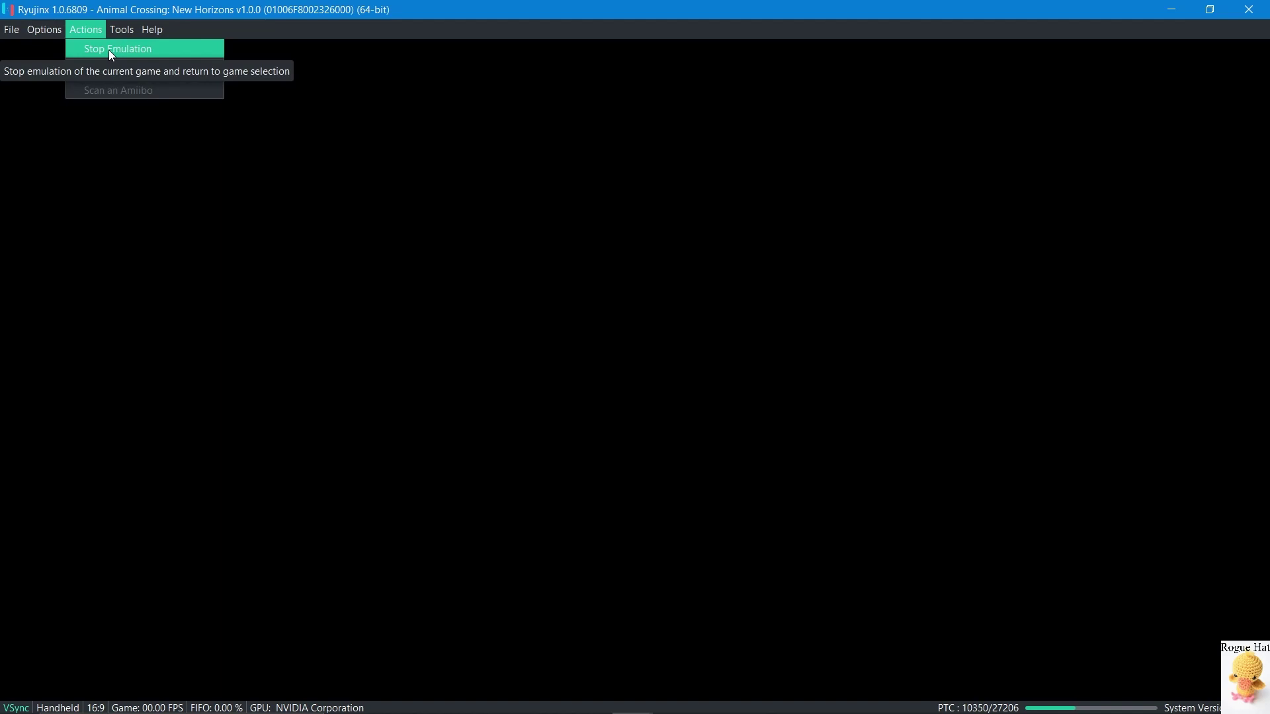
click(108, 50)
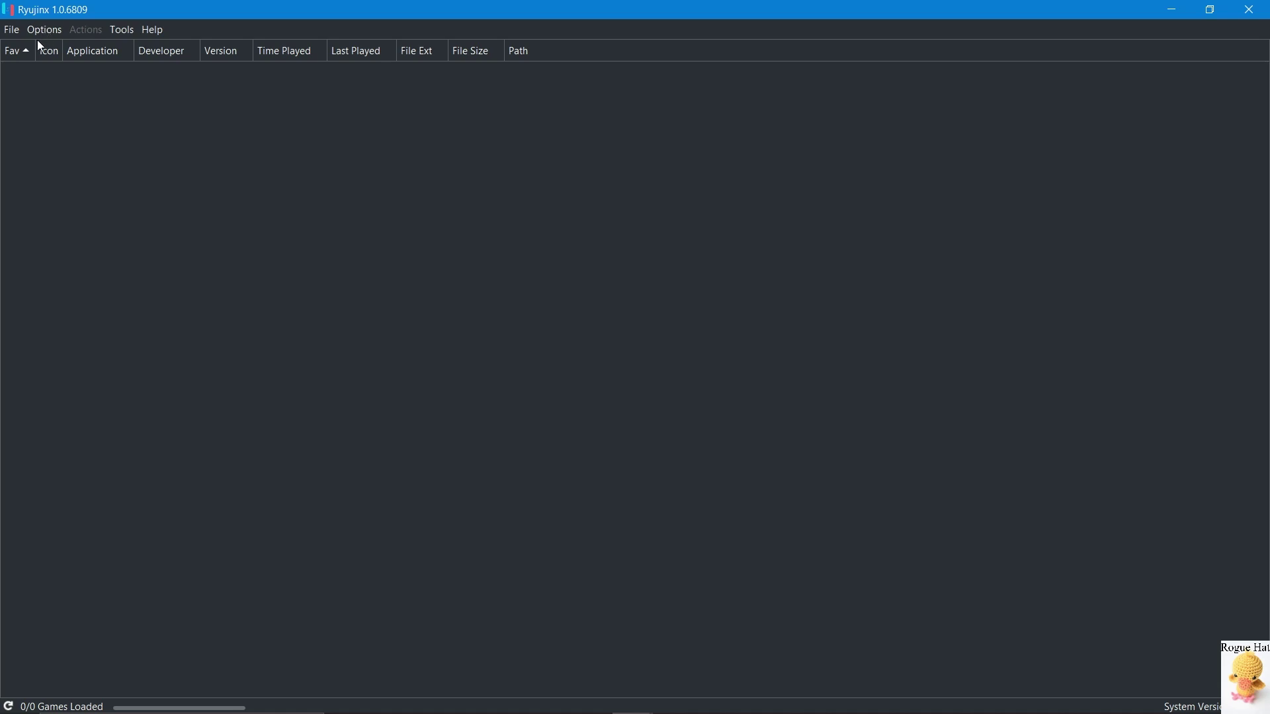
Reopen the emulator settings and disable Discord Rich Presence in the General settings
click(10, 31)
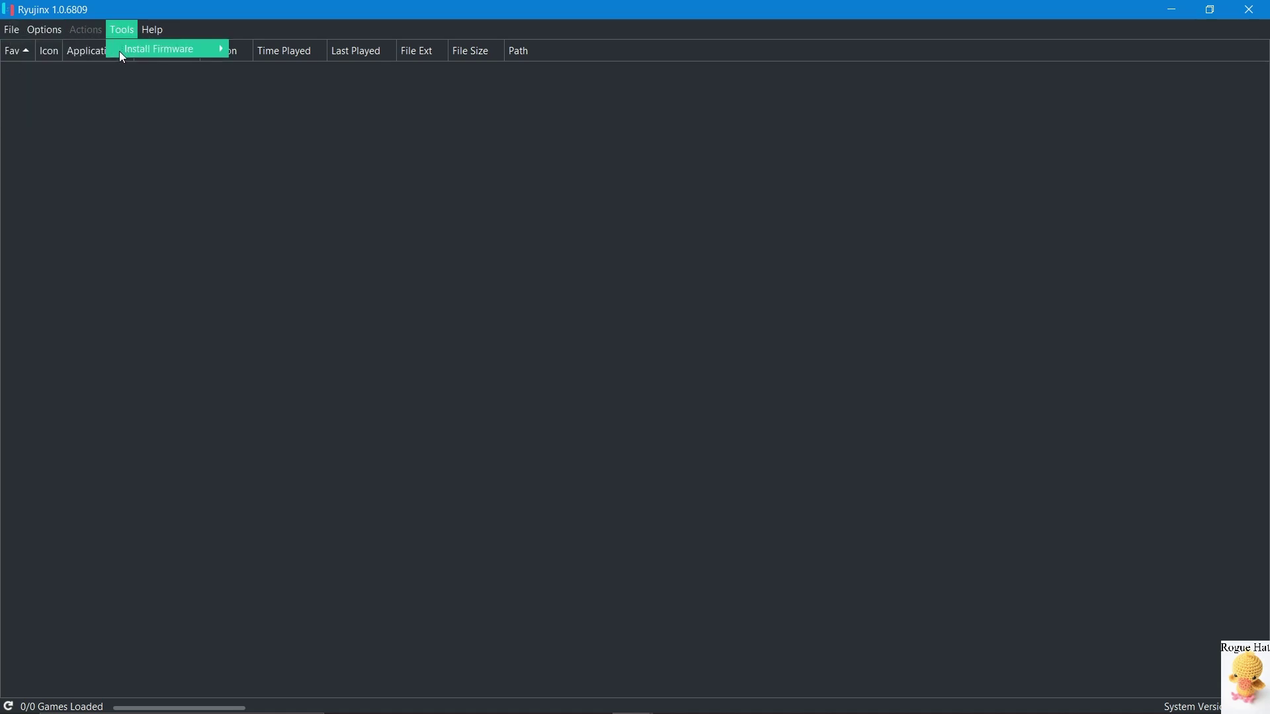
click(114, 117)
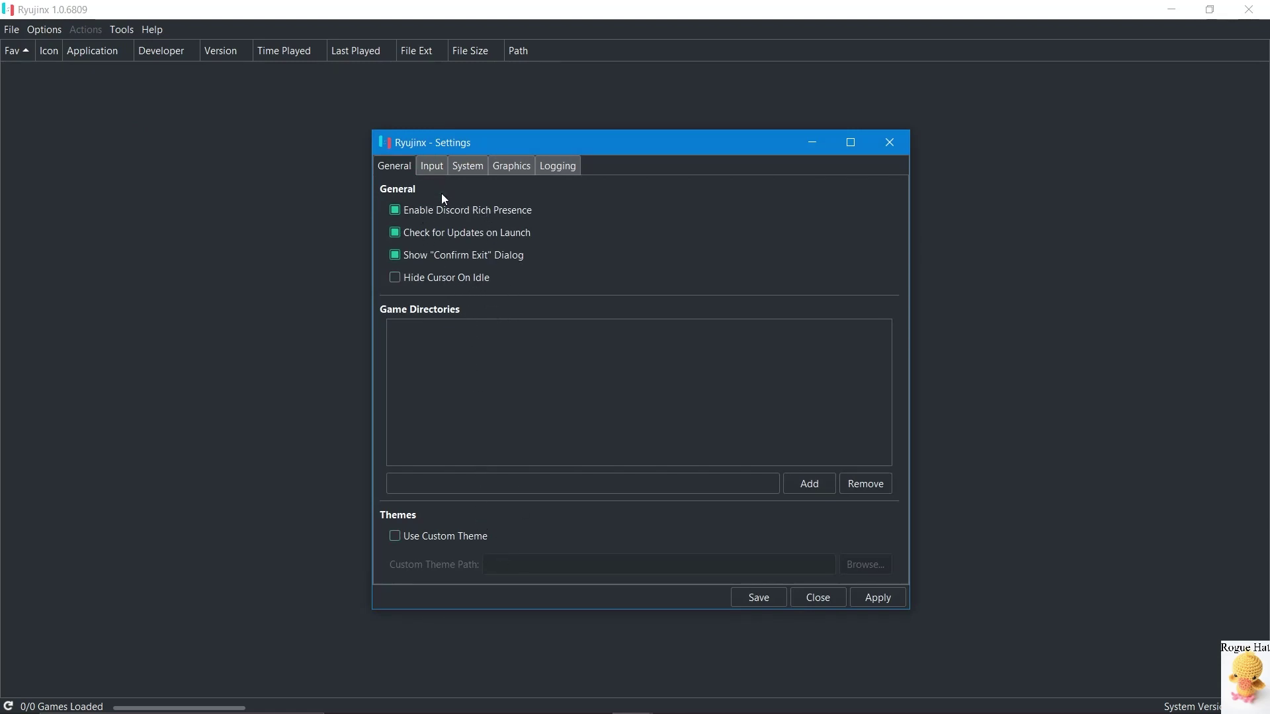
click(491, 213)
Check the Input settings and disable VSync and FS Integrity Checks in the System settings
click(431, 166)
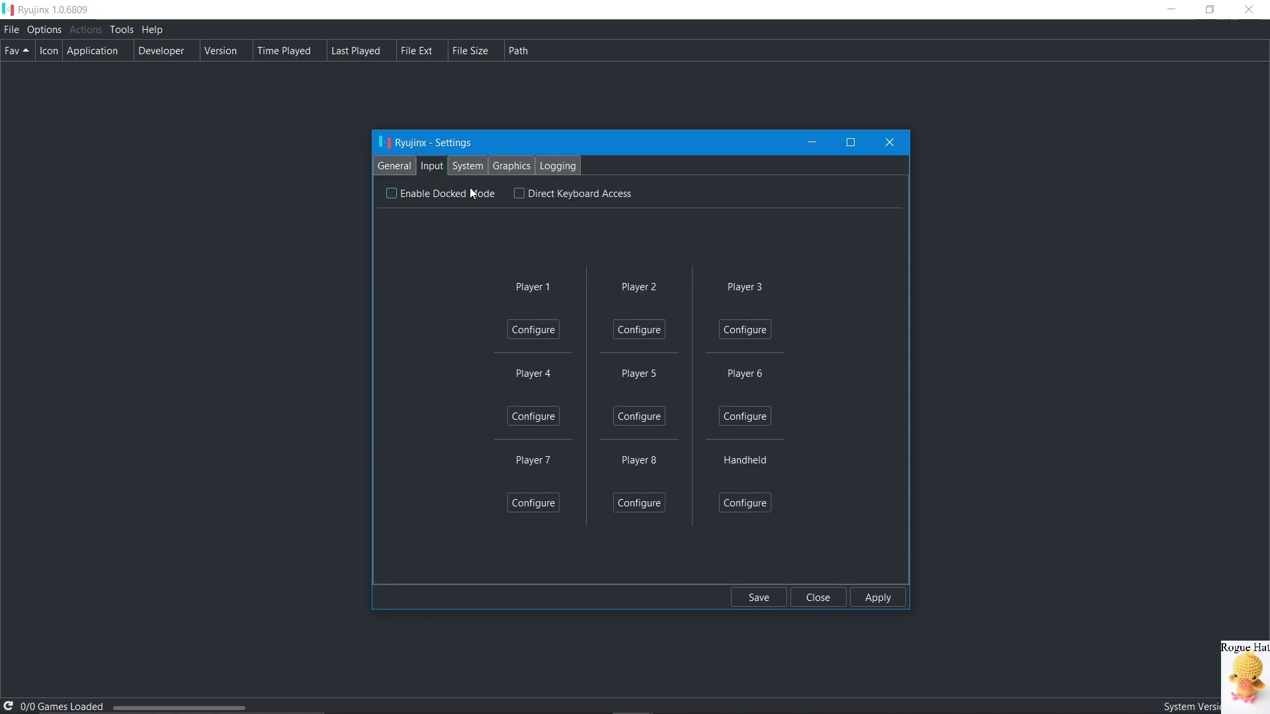
click(469, 165)
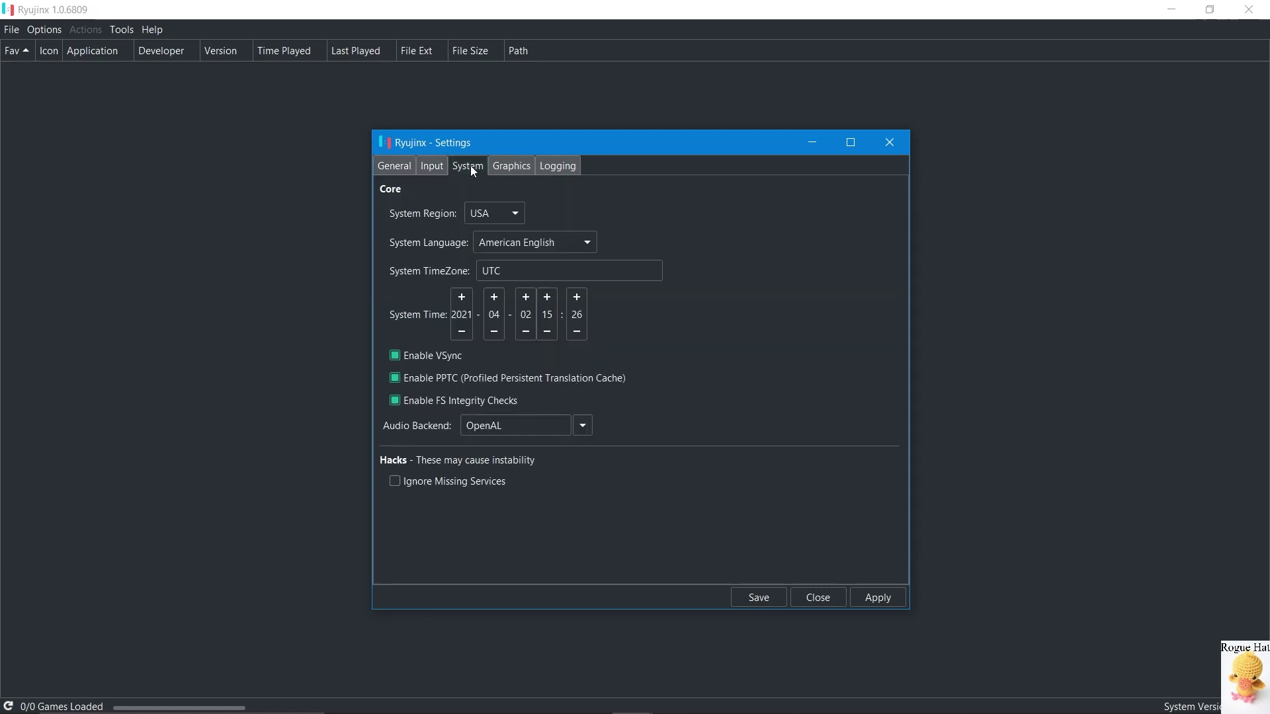
click(447, 356)
click(430, 401)
Disable the stub, info, warning and error logs in the Logging settings and save all settings
click(506, 168)
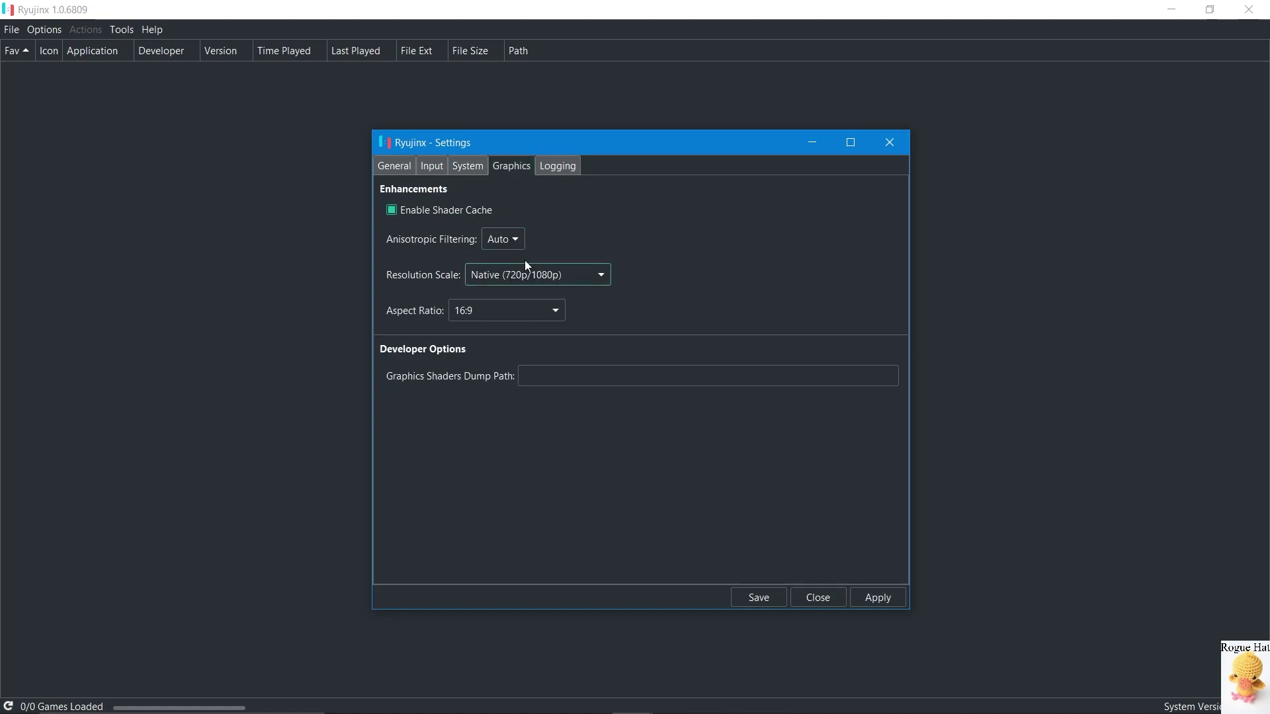
click(558, 167)
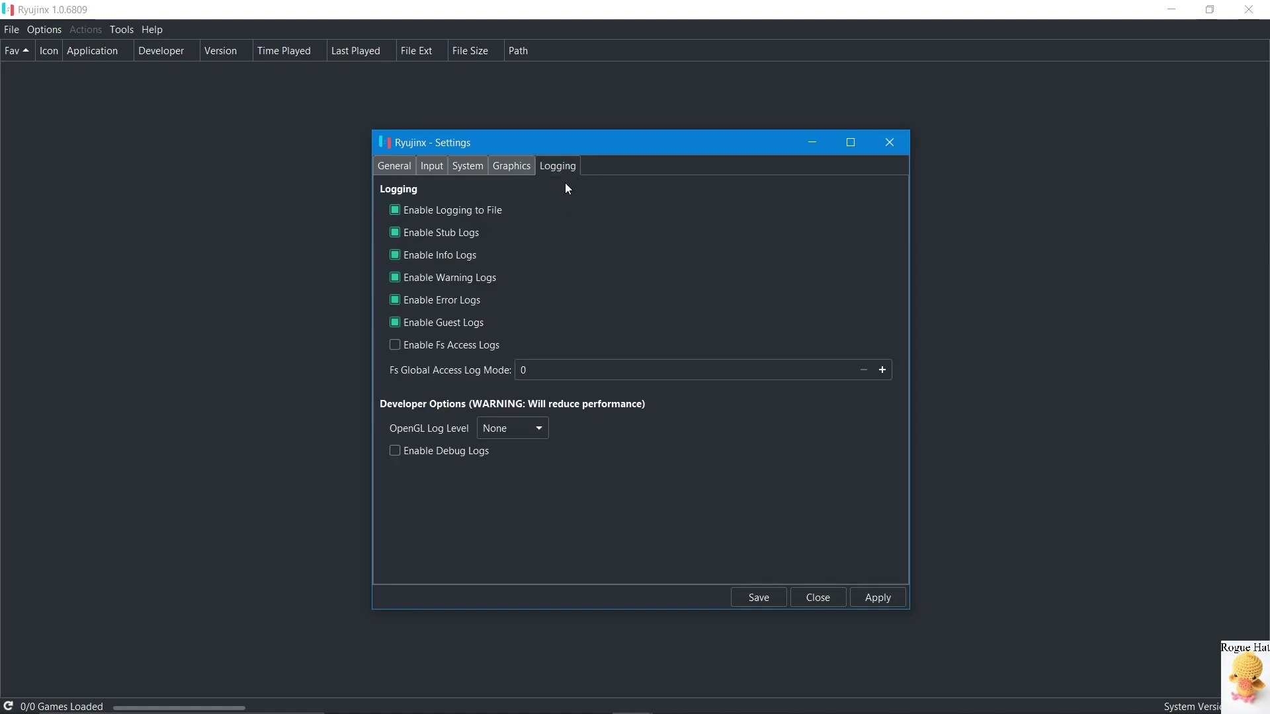
click(450, 230)
click(455, 254)
click(456, 277)
click(473, 301)
click(767, 597)
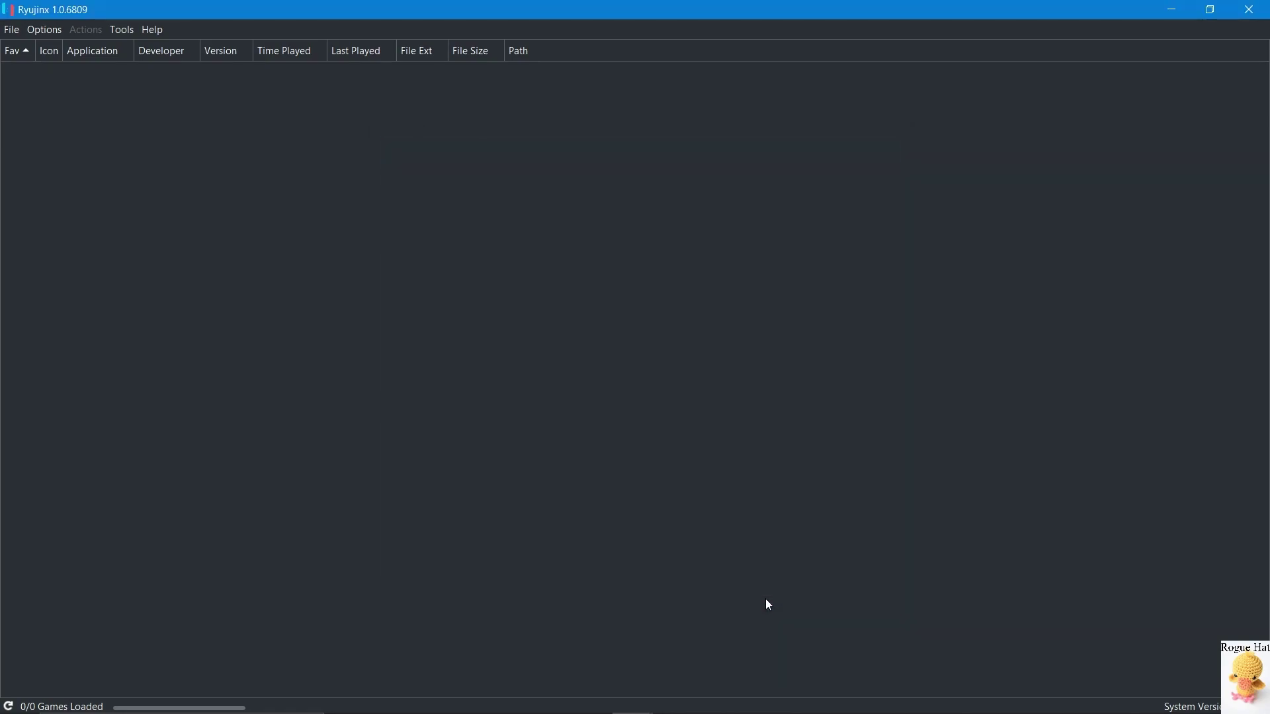
Reopen the emulator settings, check the Input settings, and toggle VSync and FS Integrity Checks in the System settings
click(42, 33)
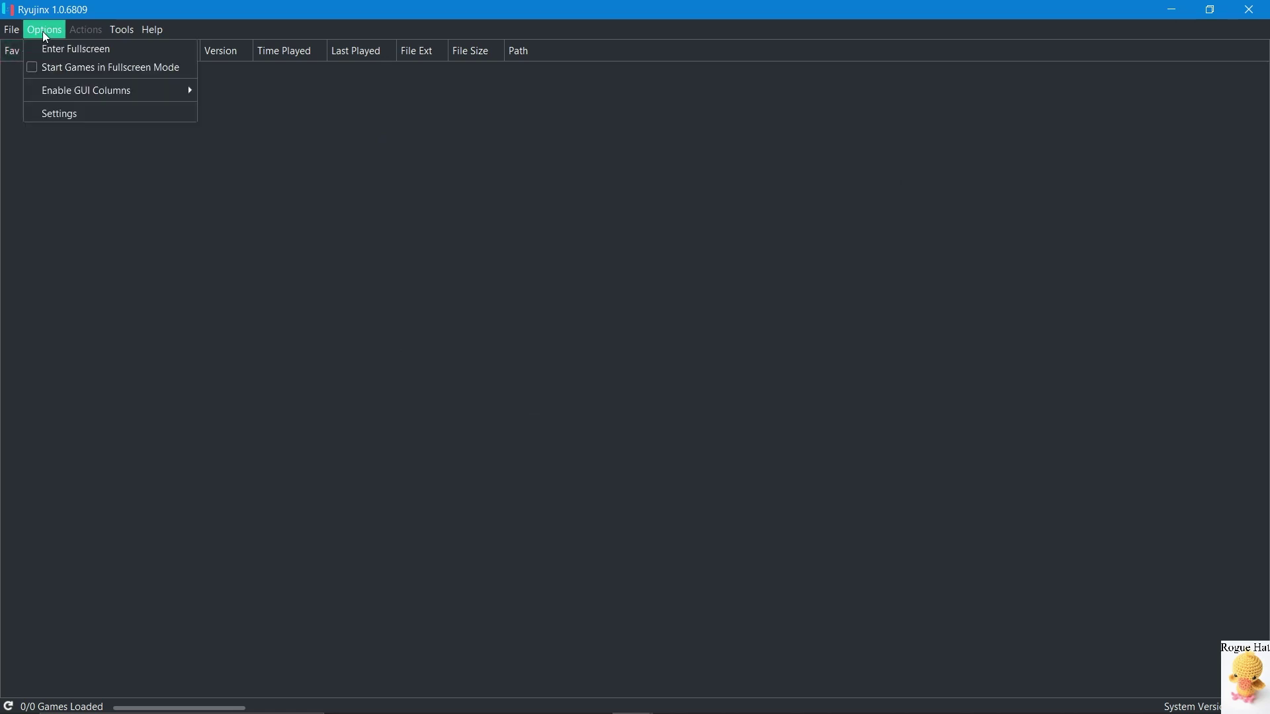
click(108, 118)
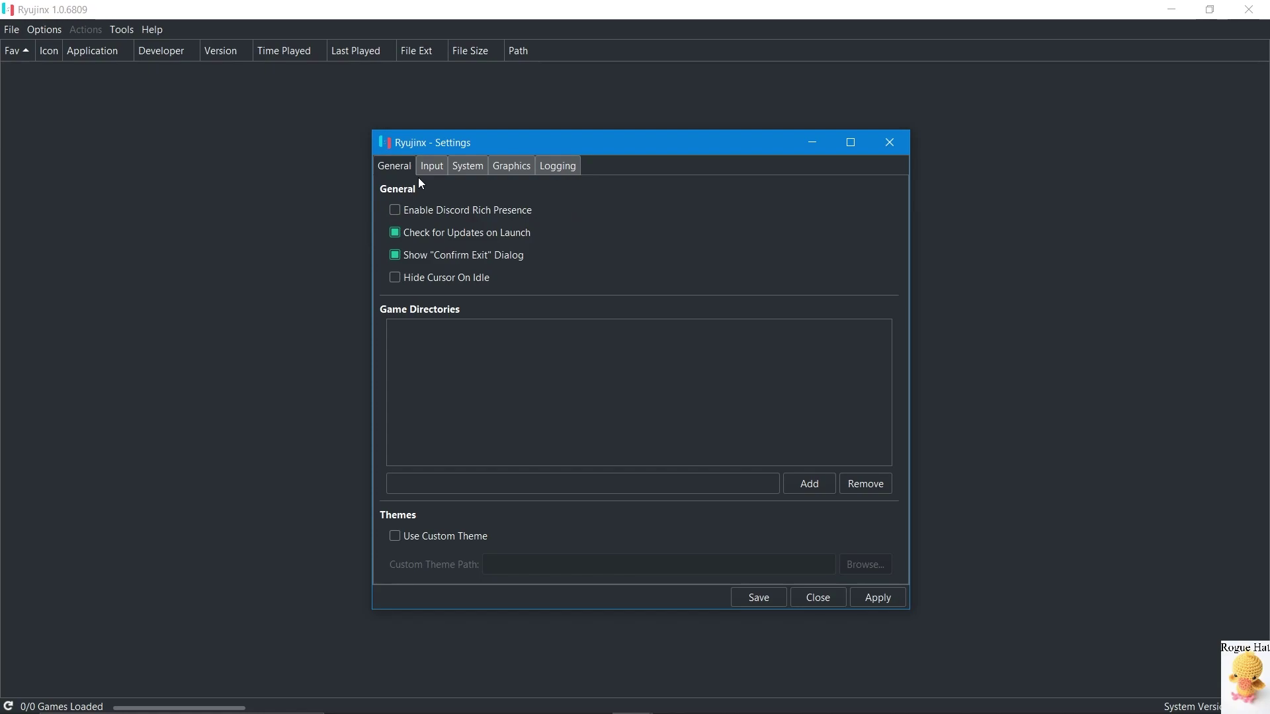
click(431, 166)
click(482, 165)
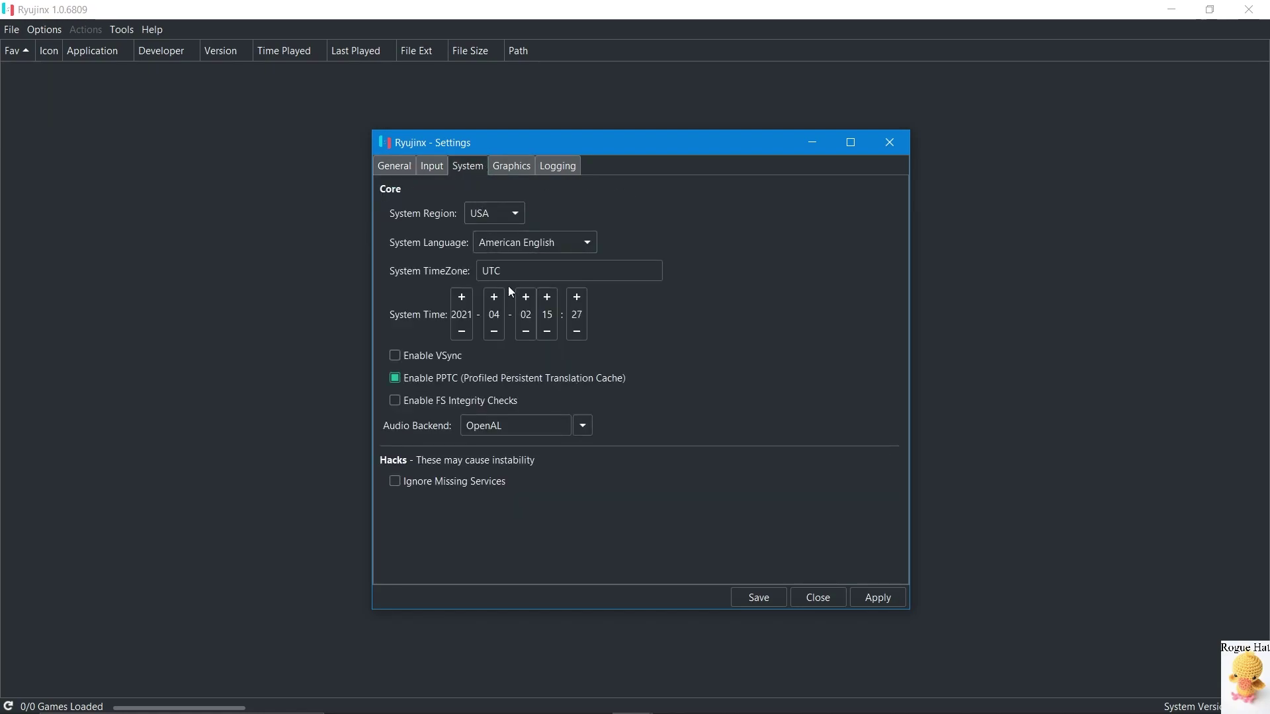
click(452, 357)
click(462, 401)
Review the Logging settings and the Resolution Scale options in the Graphics settings, and close the settings without saving
click(509, 169)
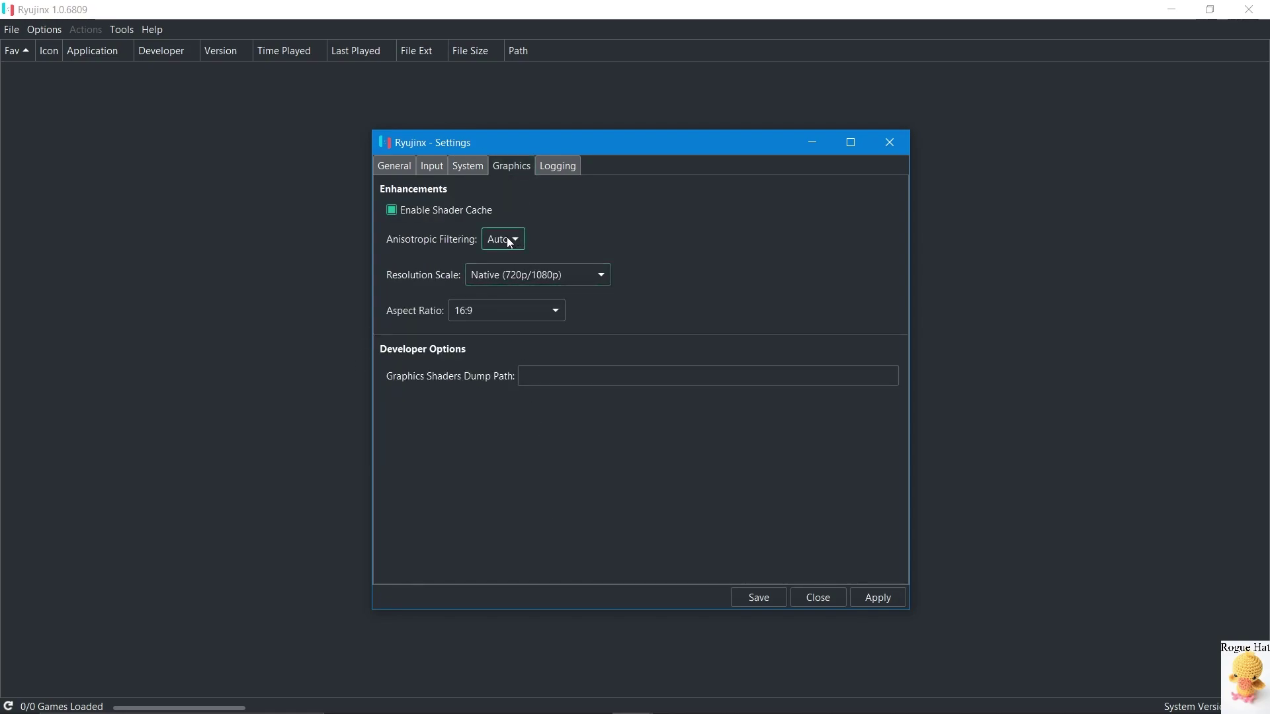
click(554, 165)
click(516, 174)
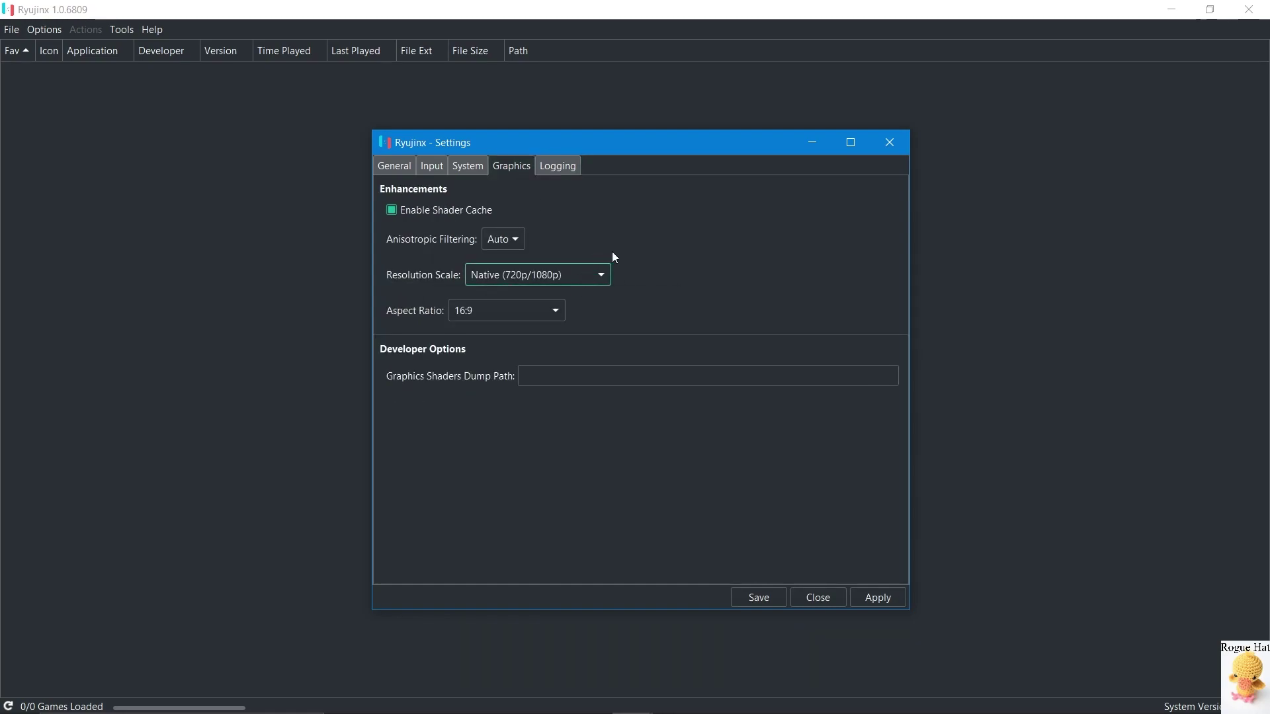
click(595, 275)
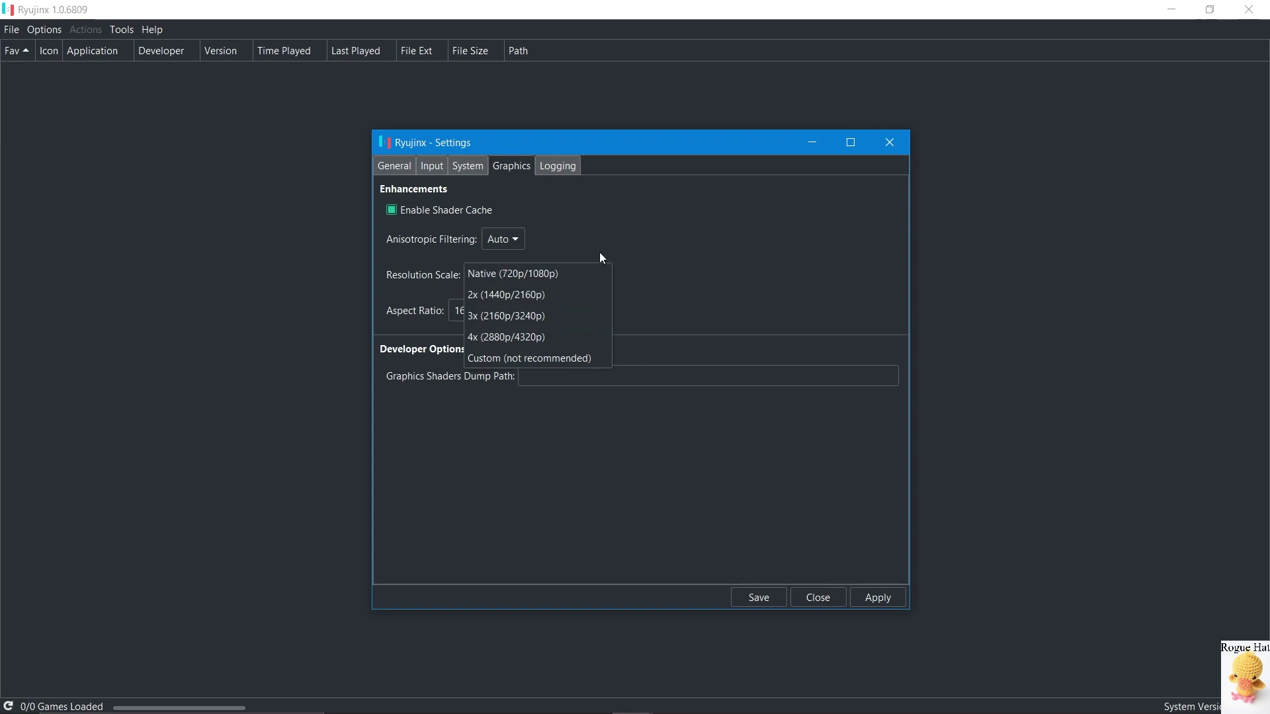
click(625, 212)
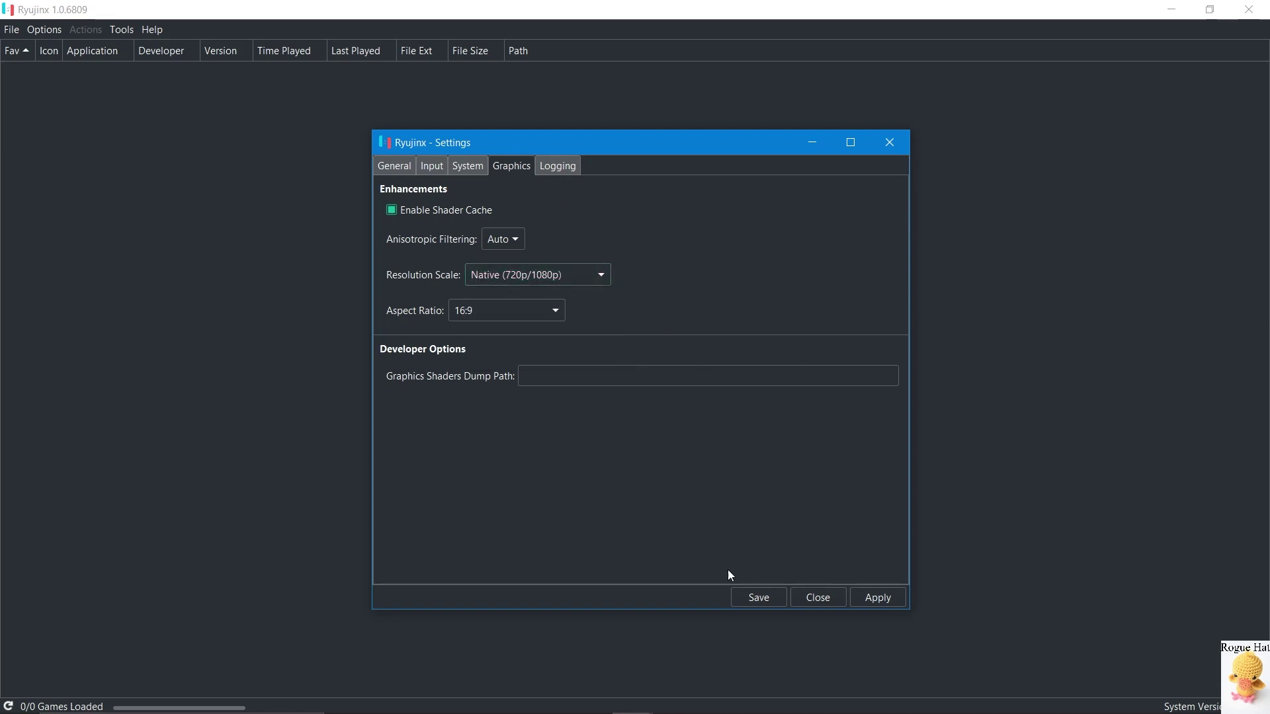
click(808, 593)
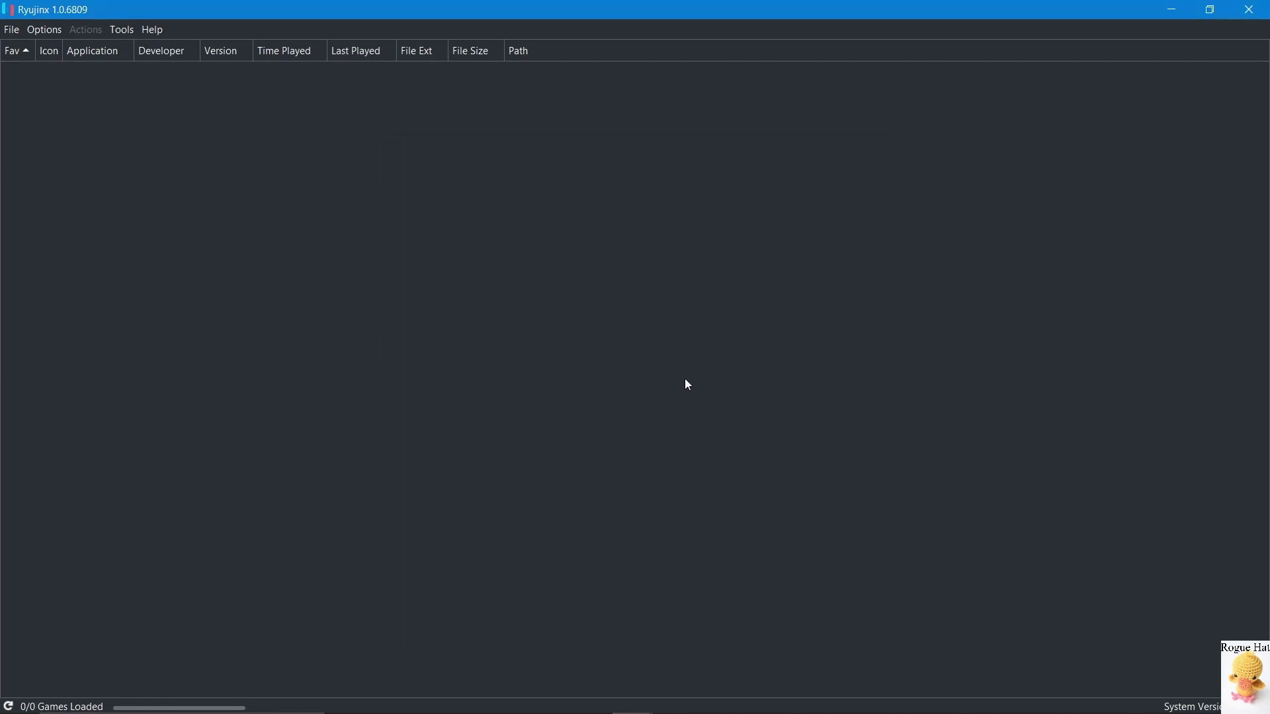